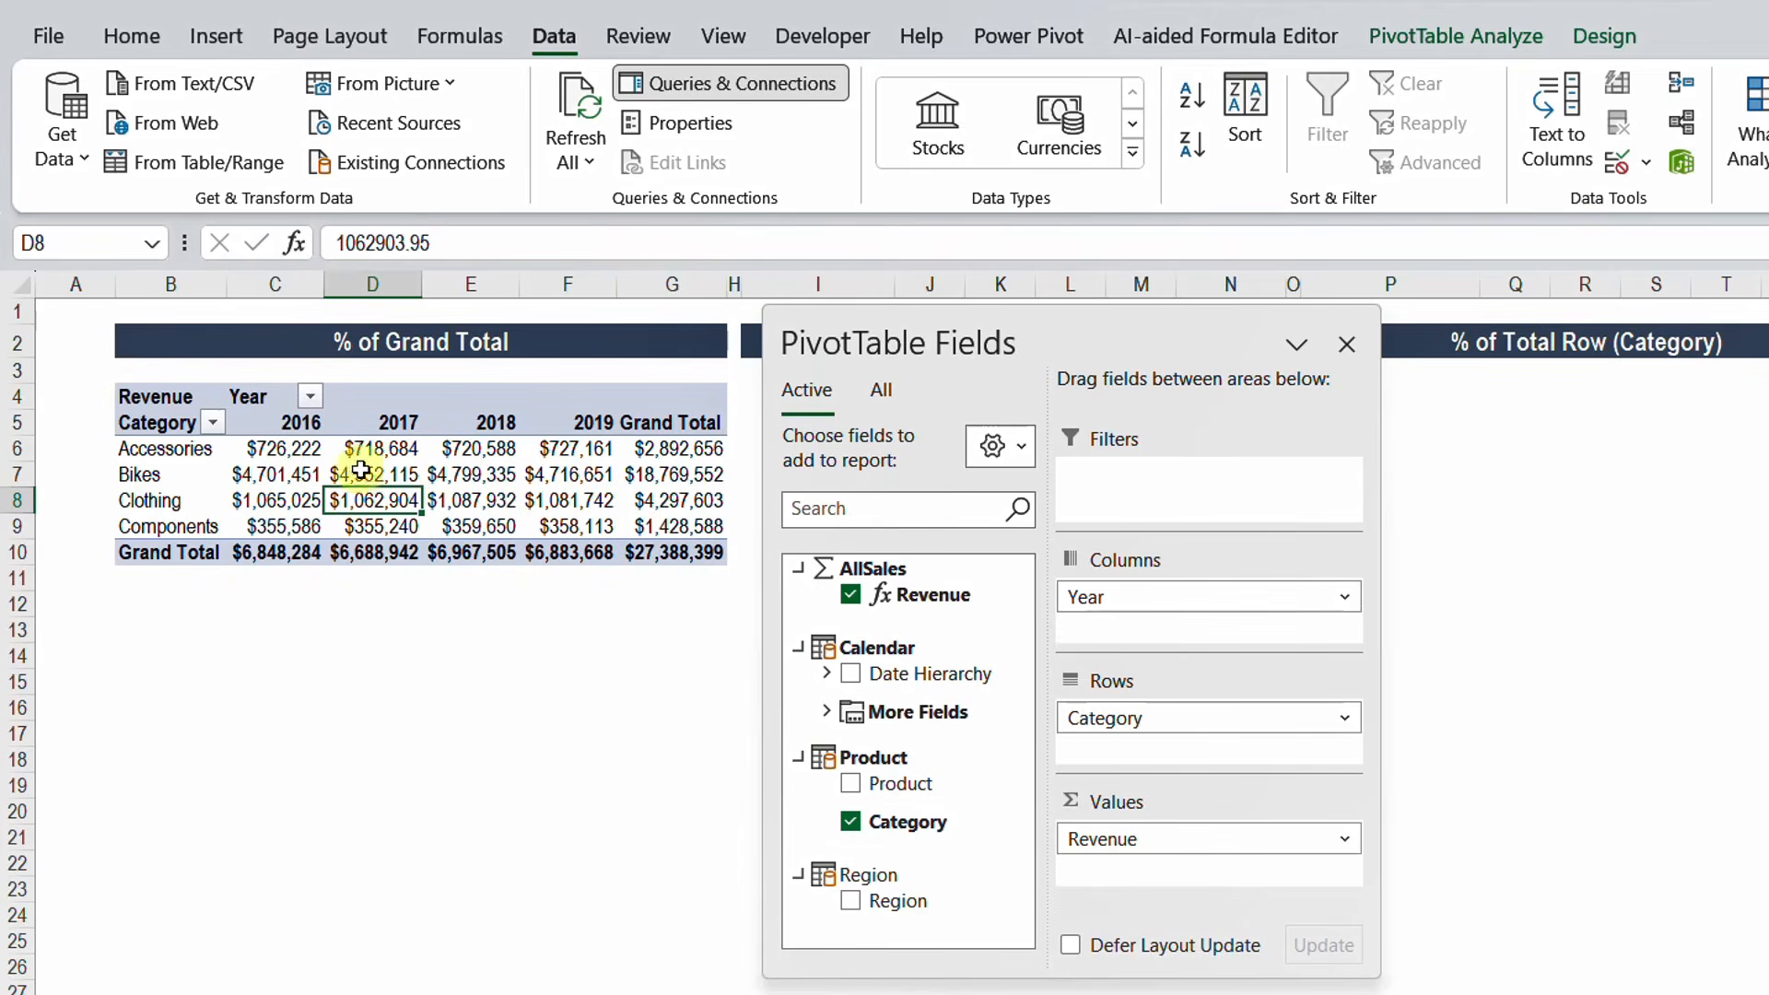
Examine the pivot table's revenue values by category and year against the overall grand total.
mouse_move(455, 520)
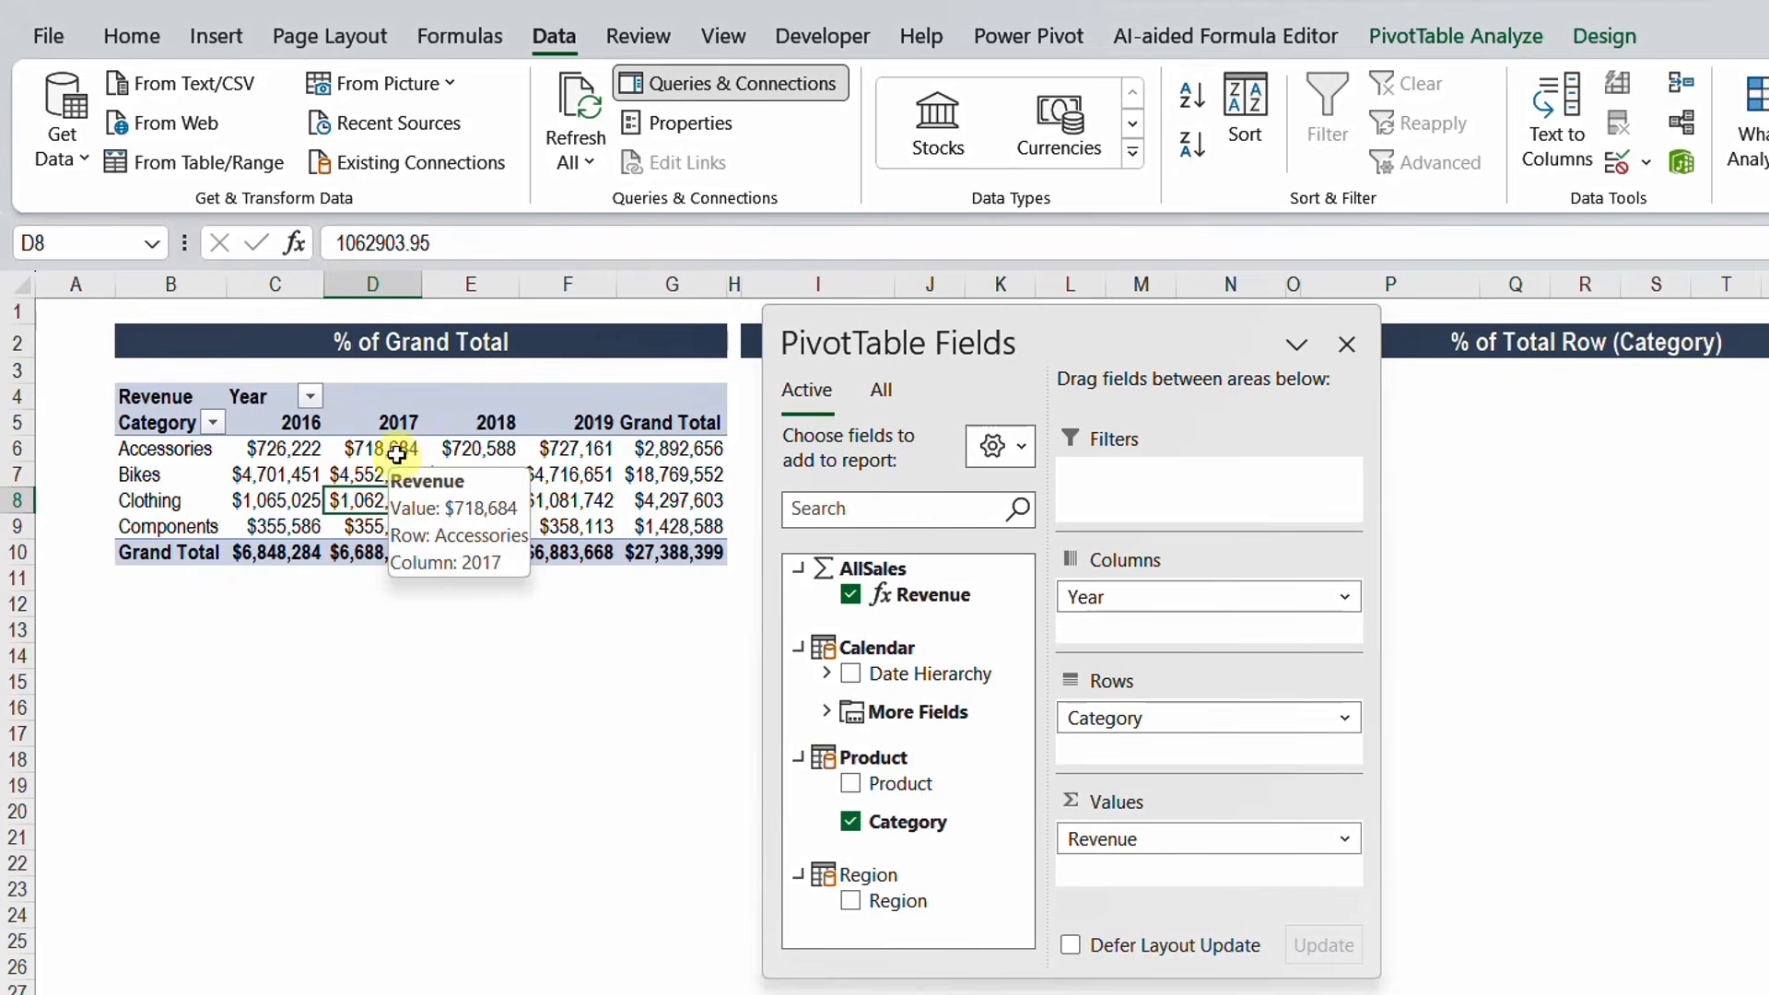
left_click(398, 458)
left_click(393, 475)
left_click(393, 503)
mouse_move(394, 505)
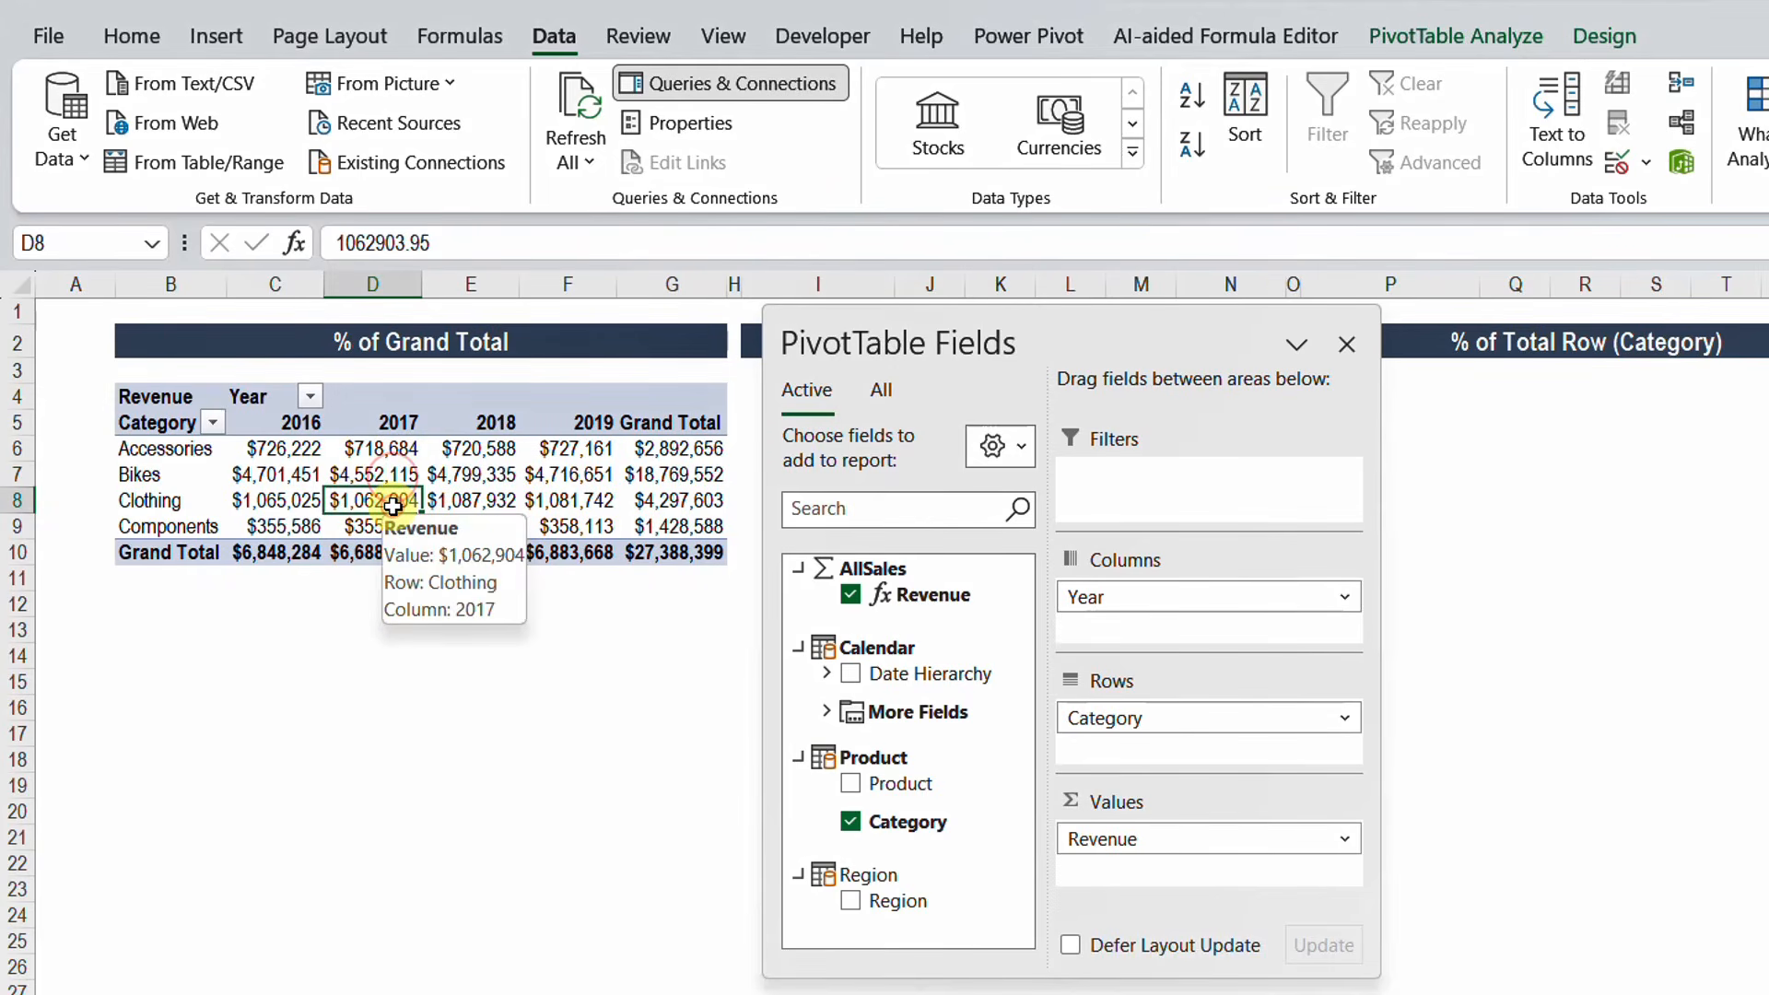
left_click(288, 450)
mouse_move(648, 559)
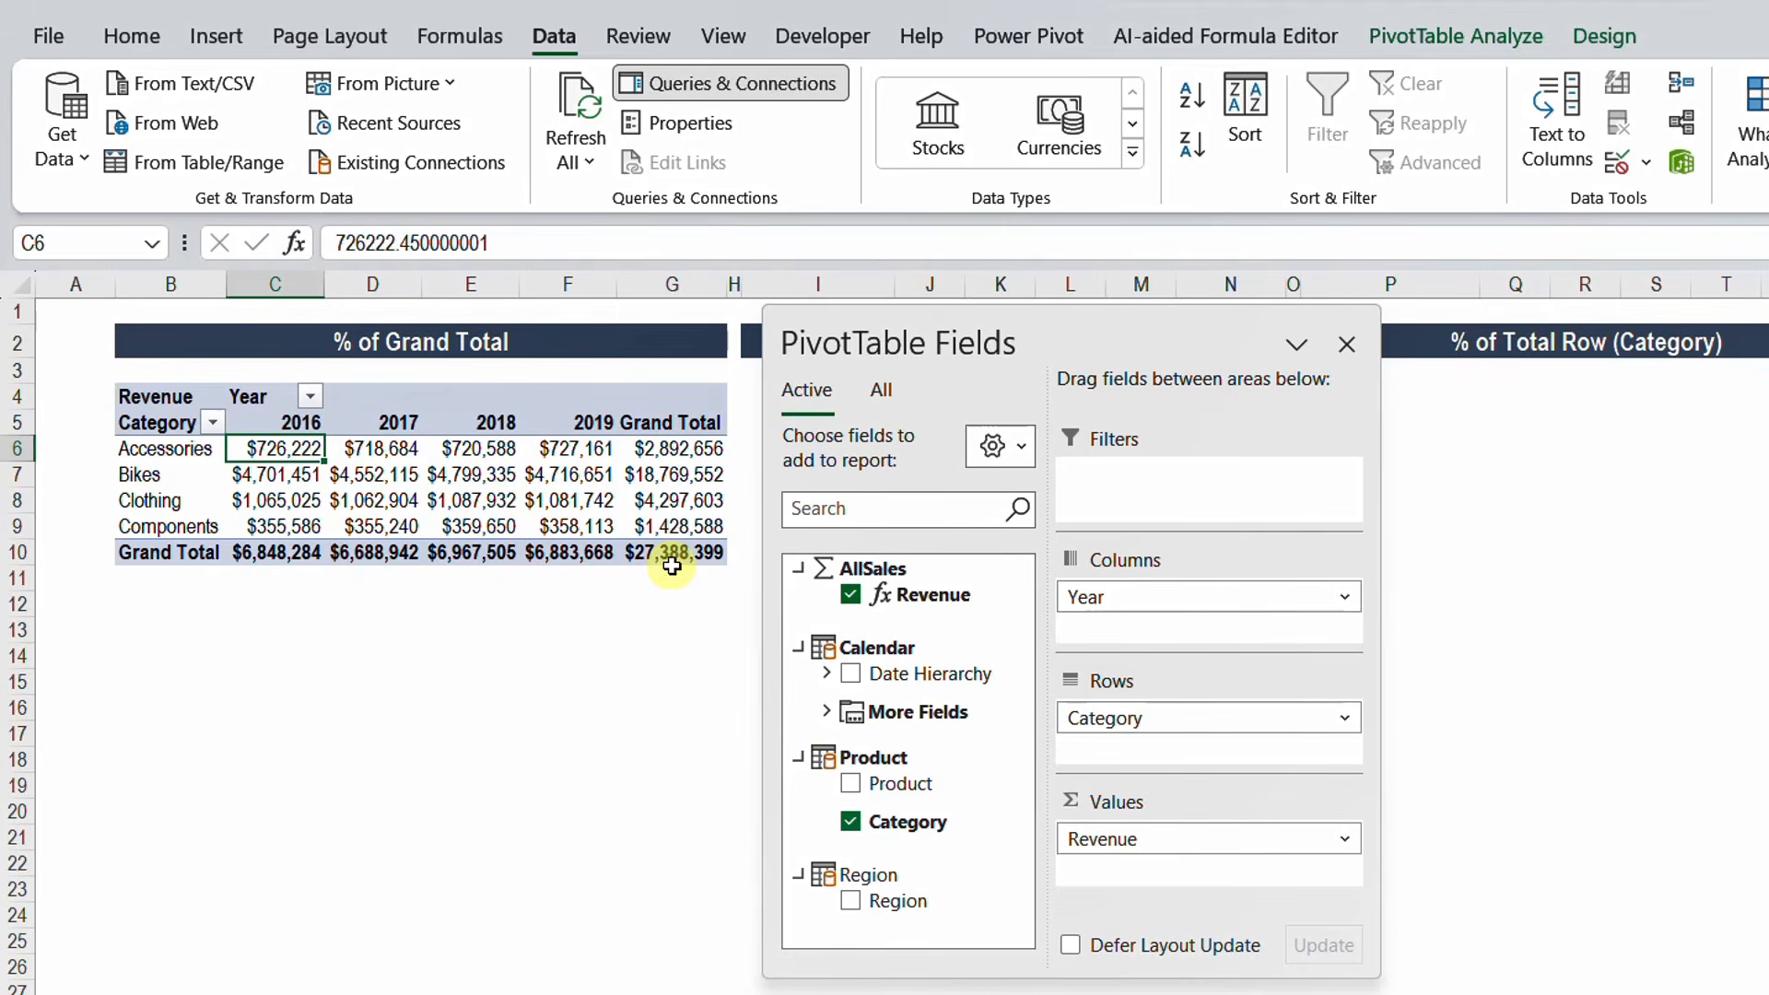
left_click(396, 475)
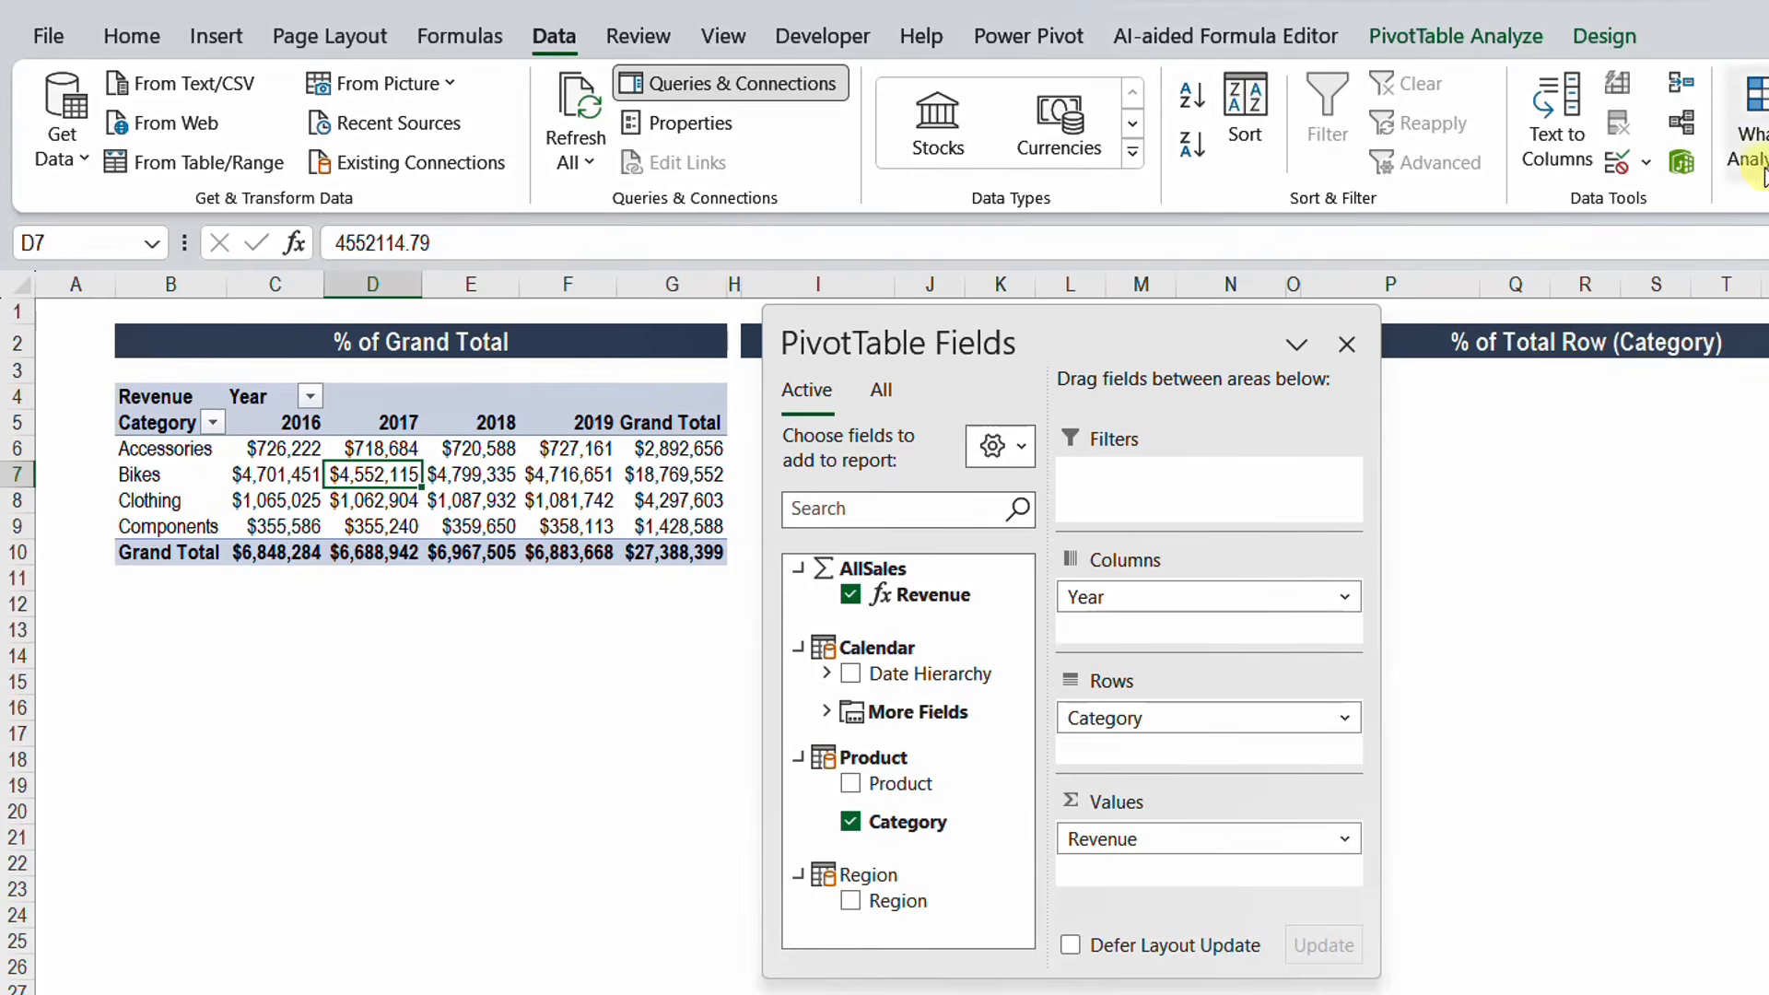
In the Power Pivot window, begin a measure named "Unfiltered total" using CALCULATE with [Revenue] as its expression.
left_click(1677, 166)
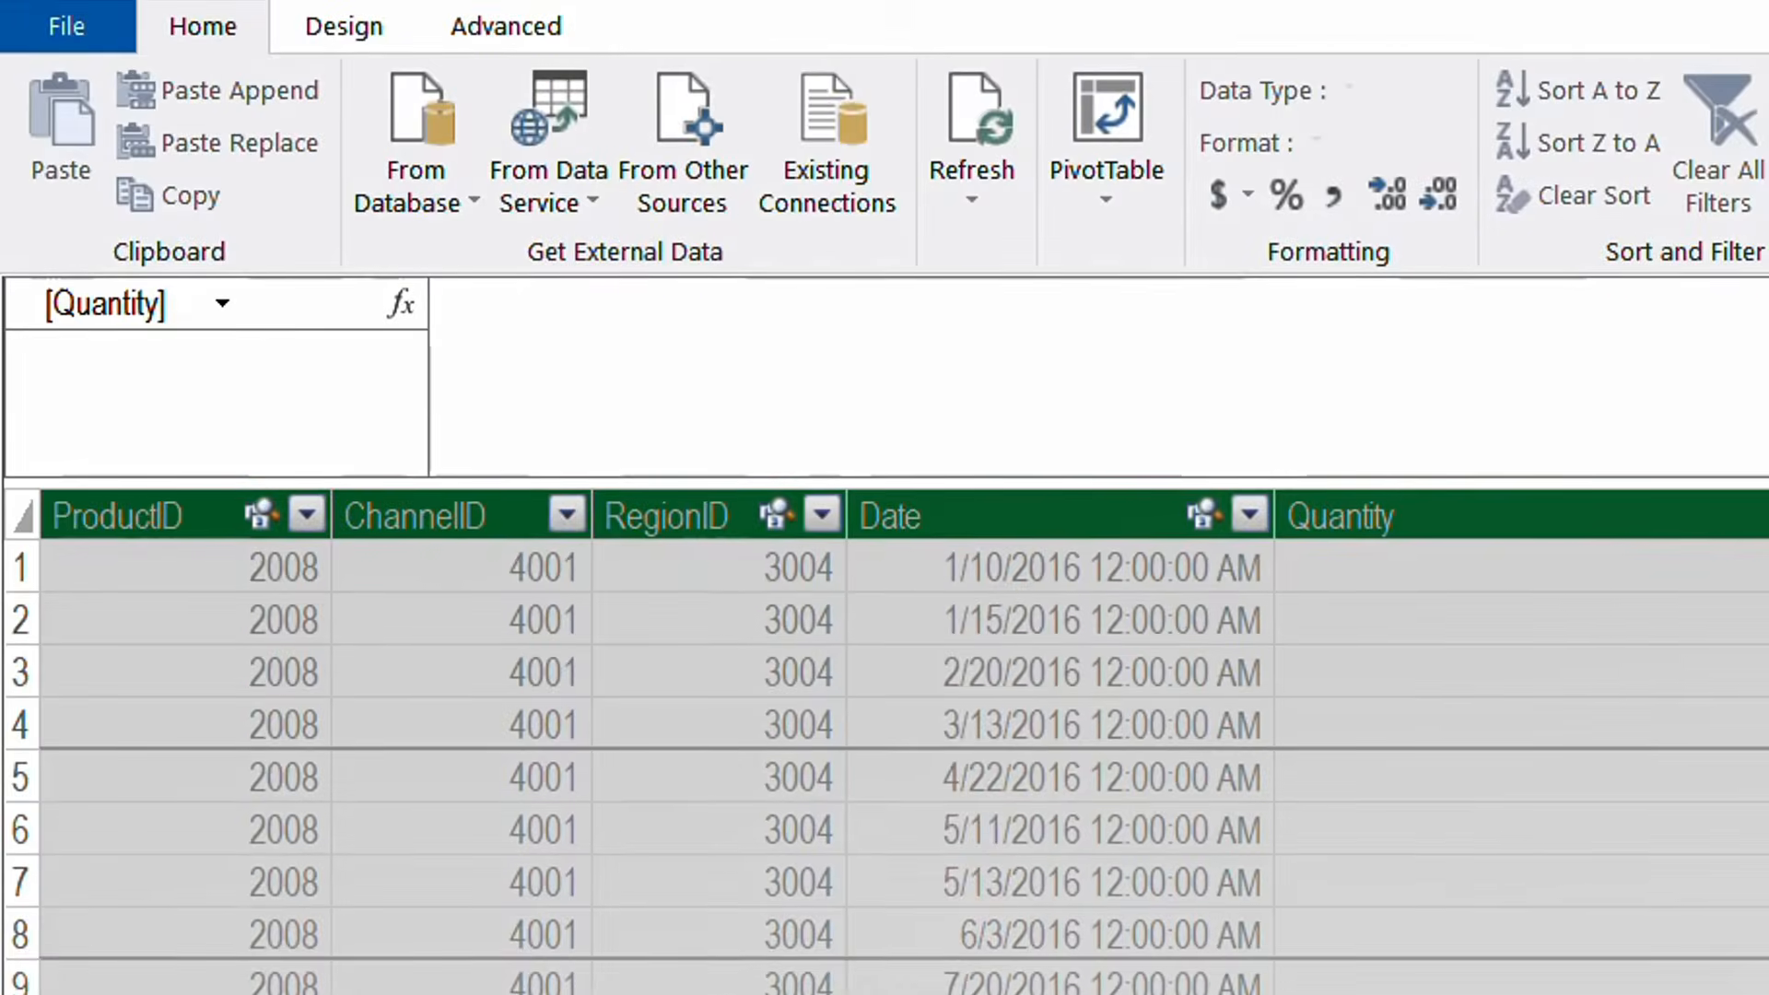
type("Unfiltered total :=")
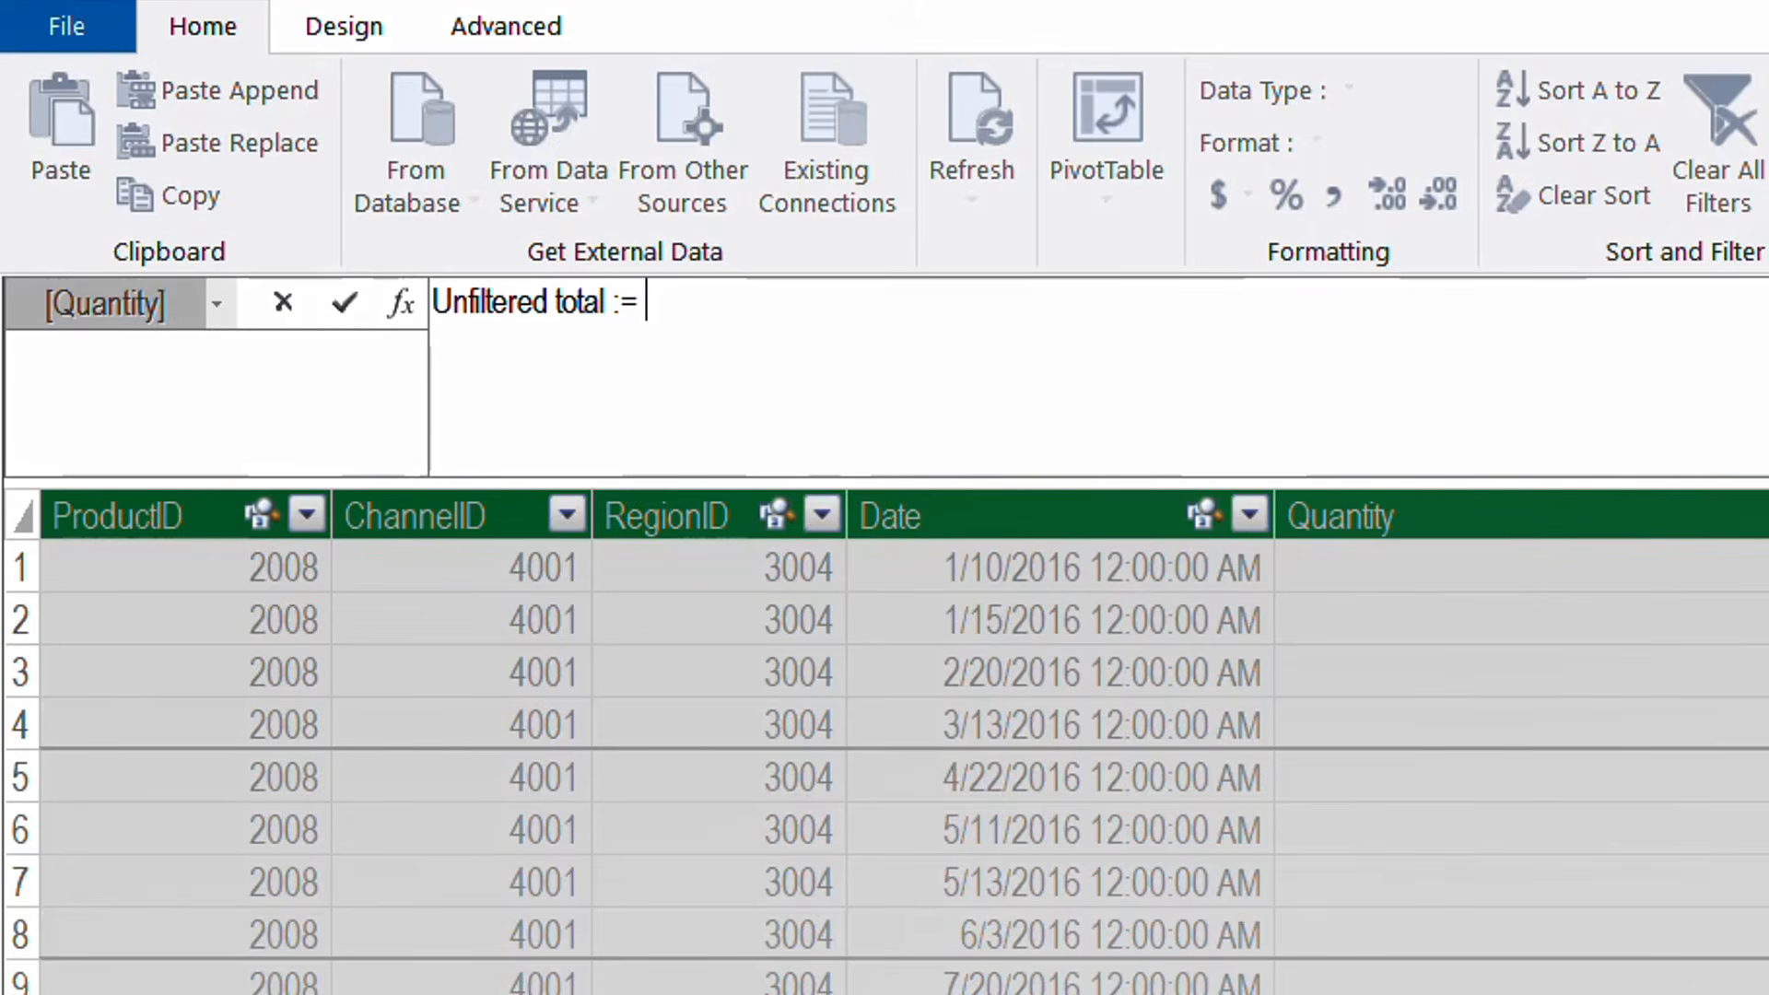
type("CALCULATE(")
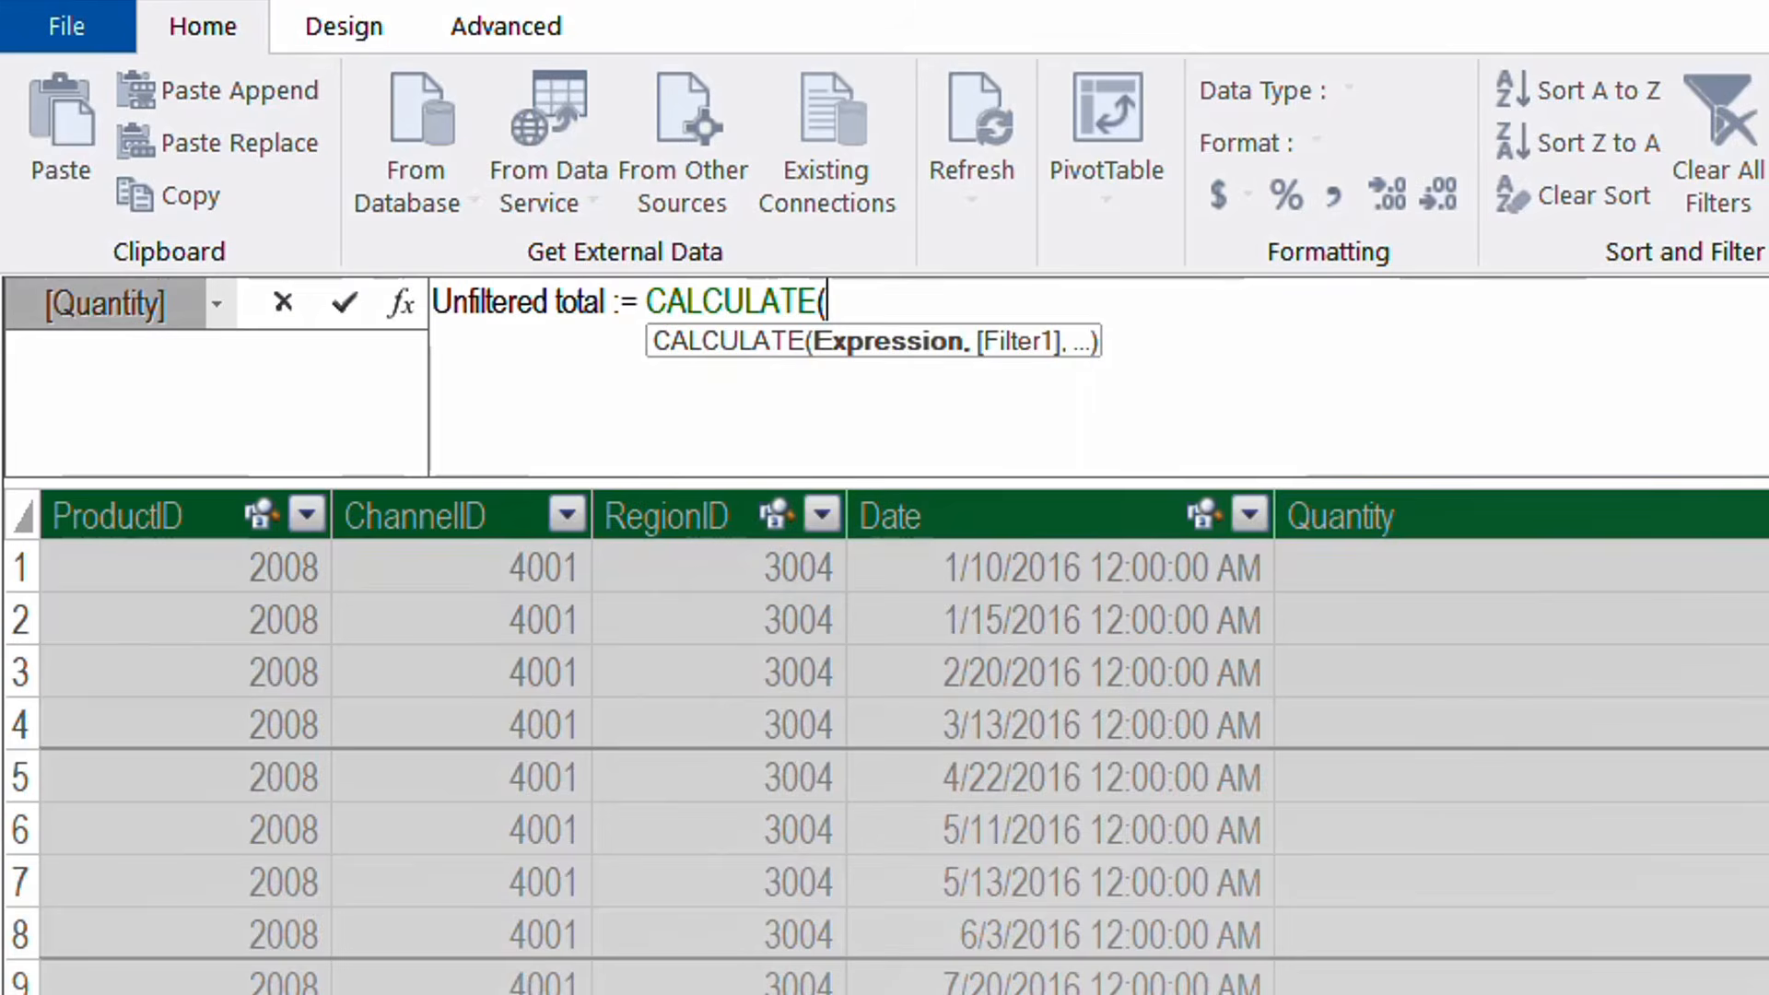
type("[")
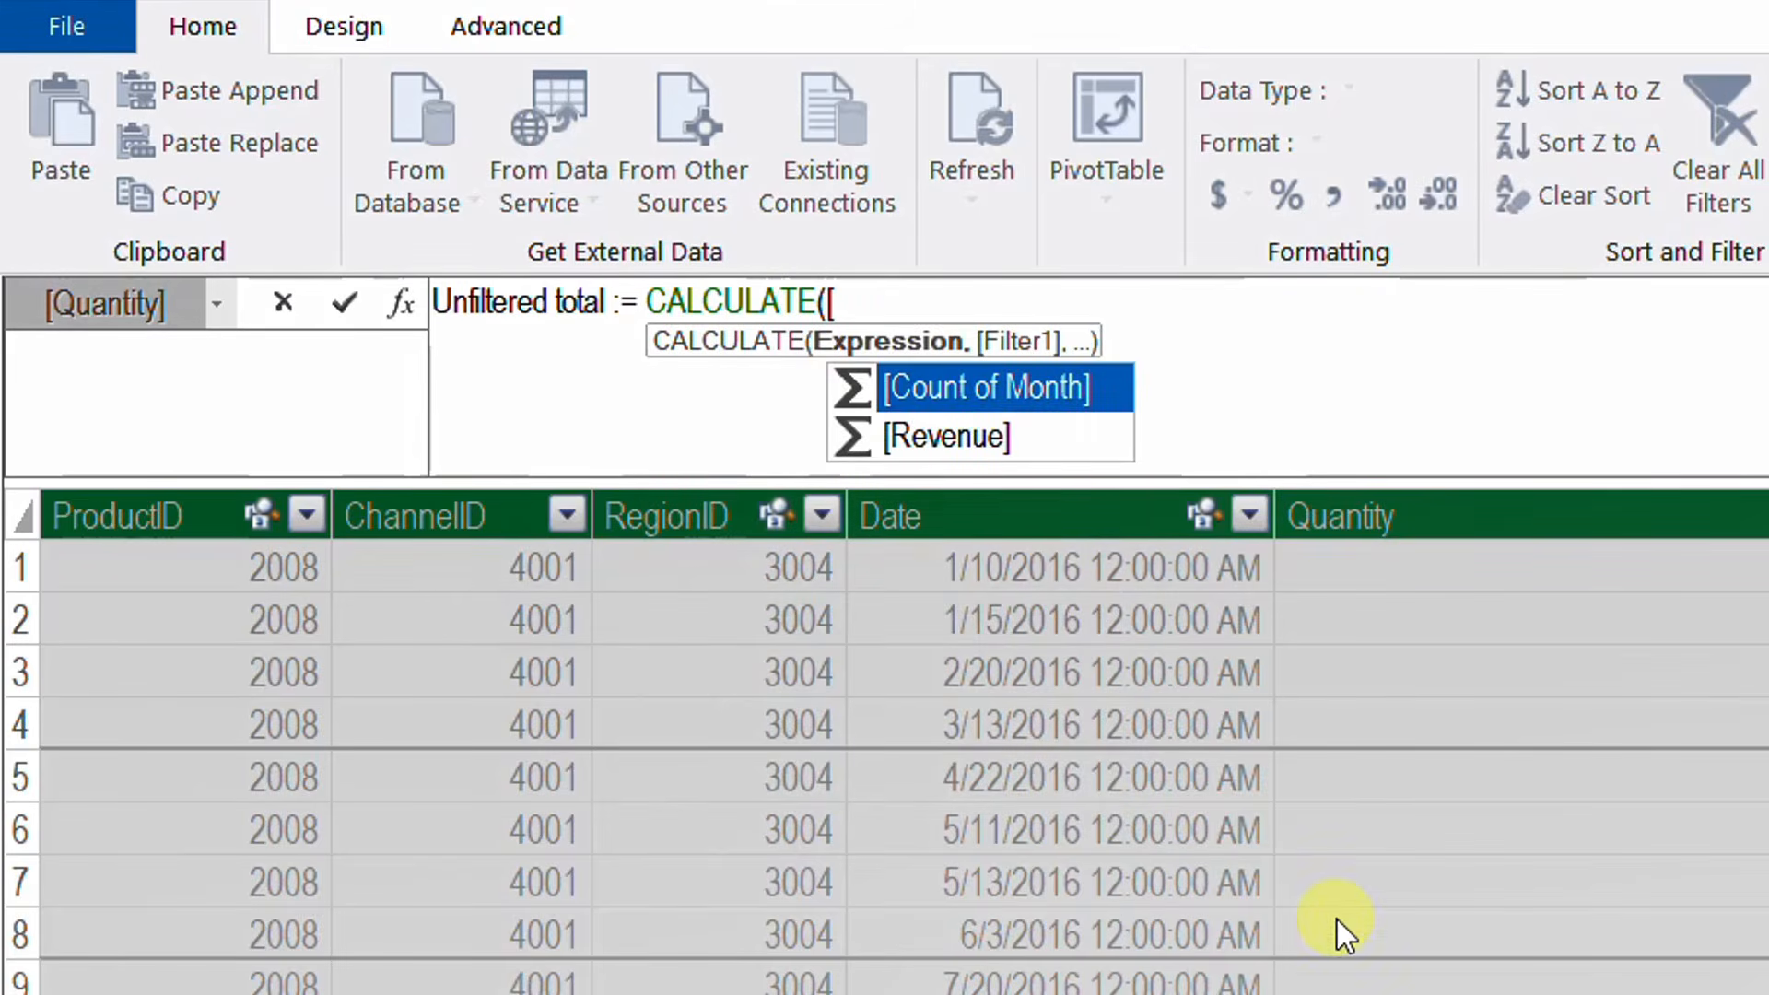
double_click(966, 439)
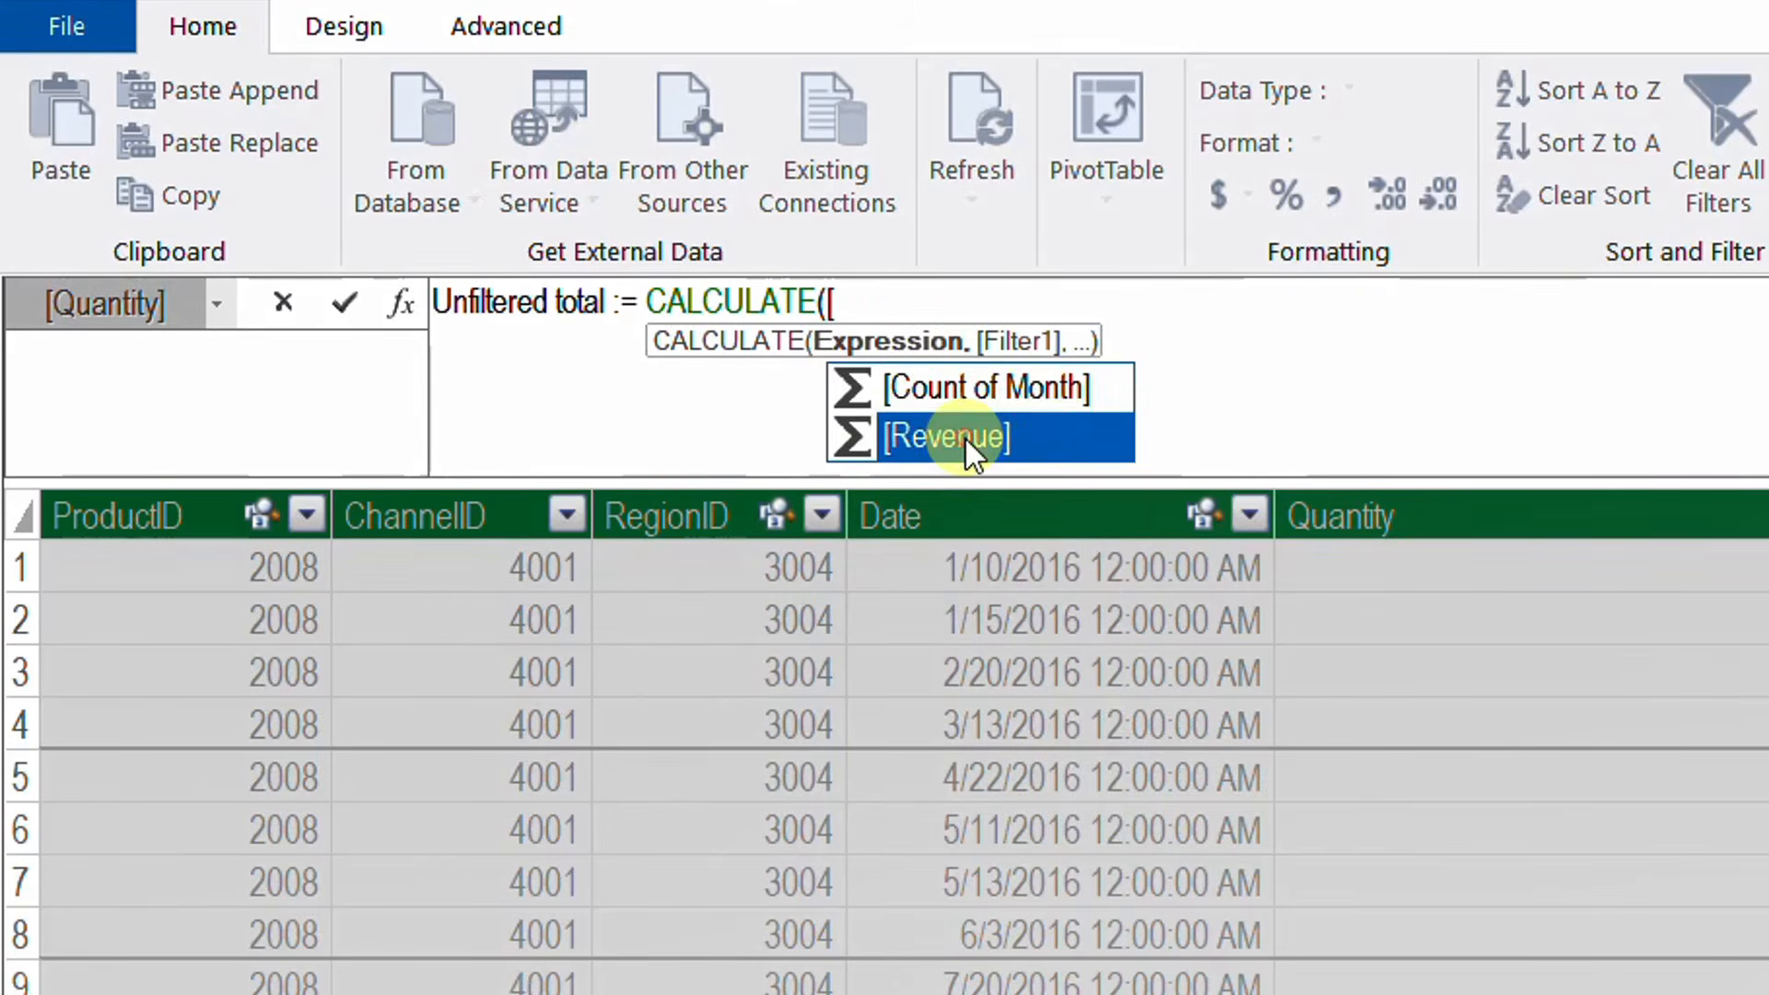
type(",")
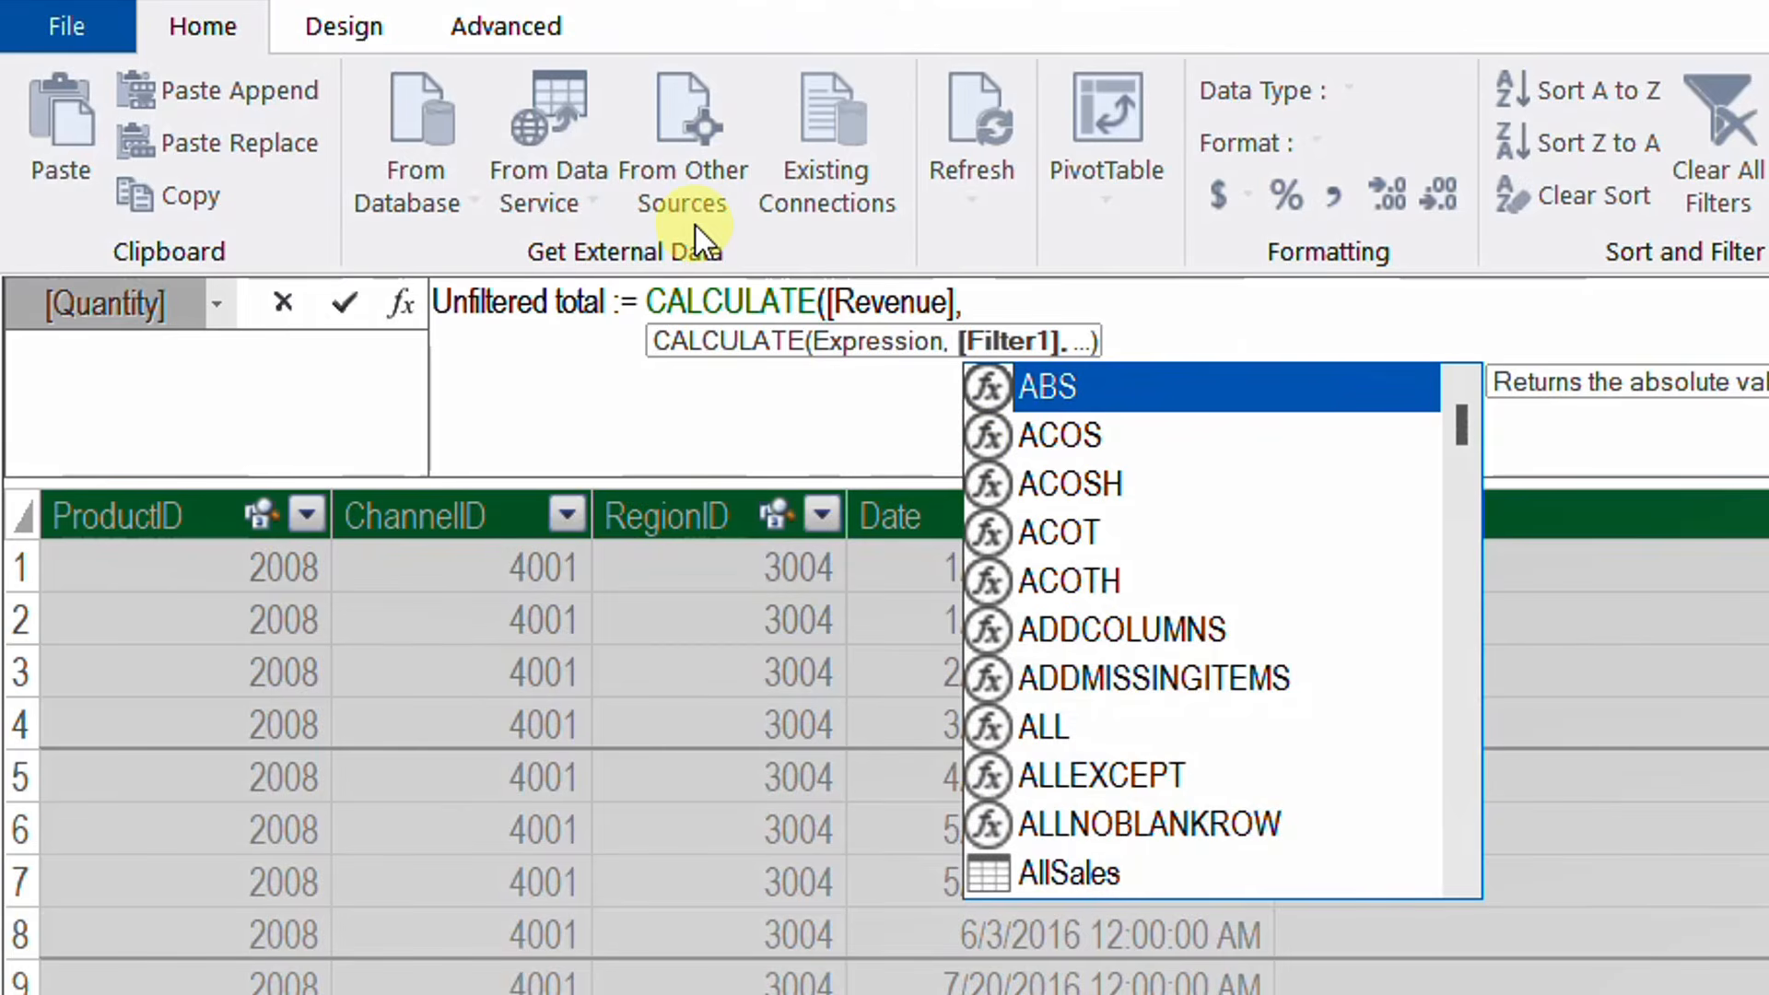
Complete the Unfiltered total measure with ALL(AllSales) as the filter and format it as currency without decimals.
left_click(999, 305)
type("All")
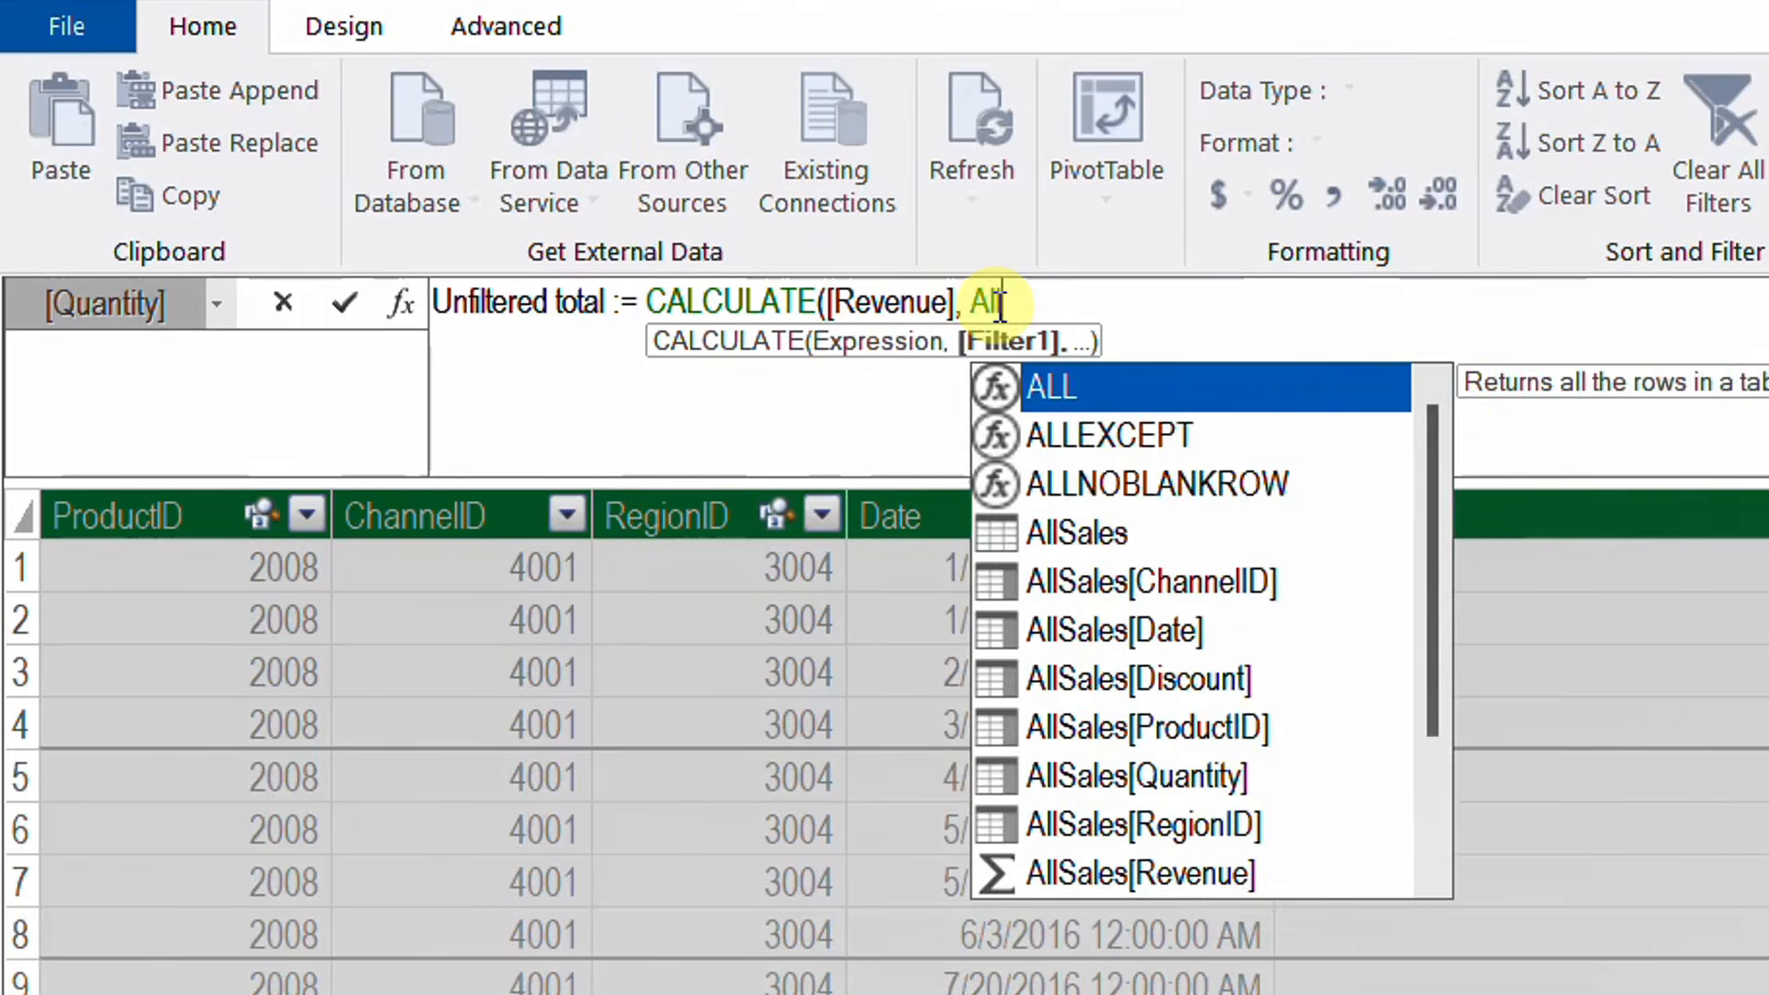
key("Tab")
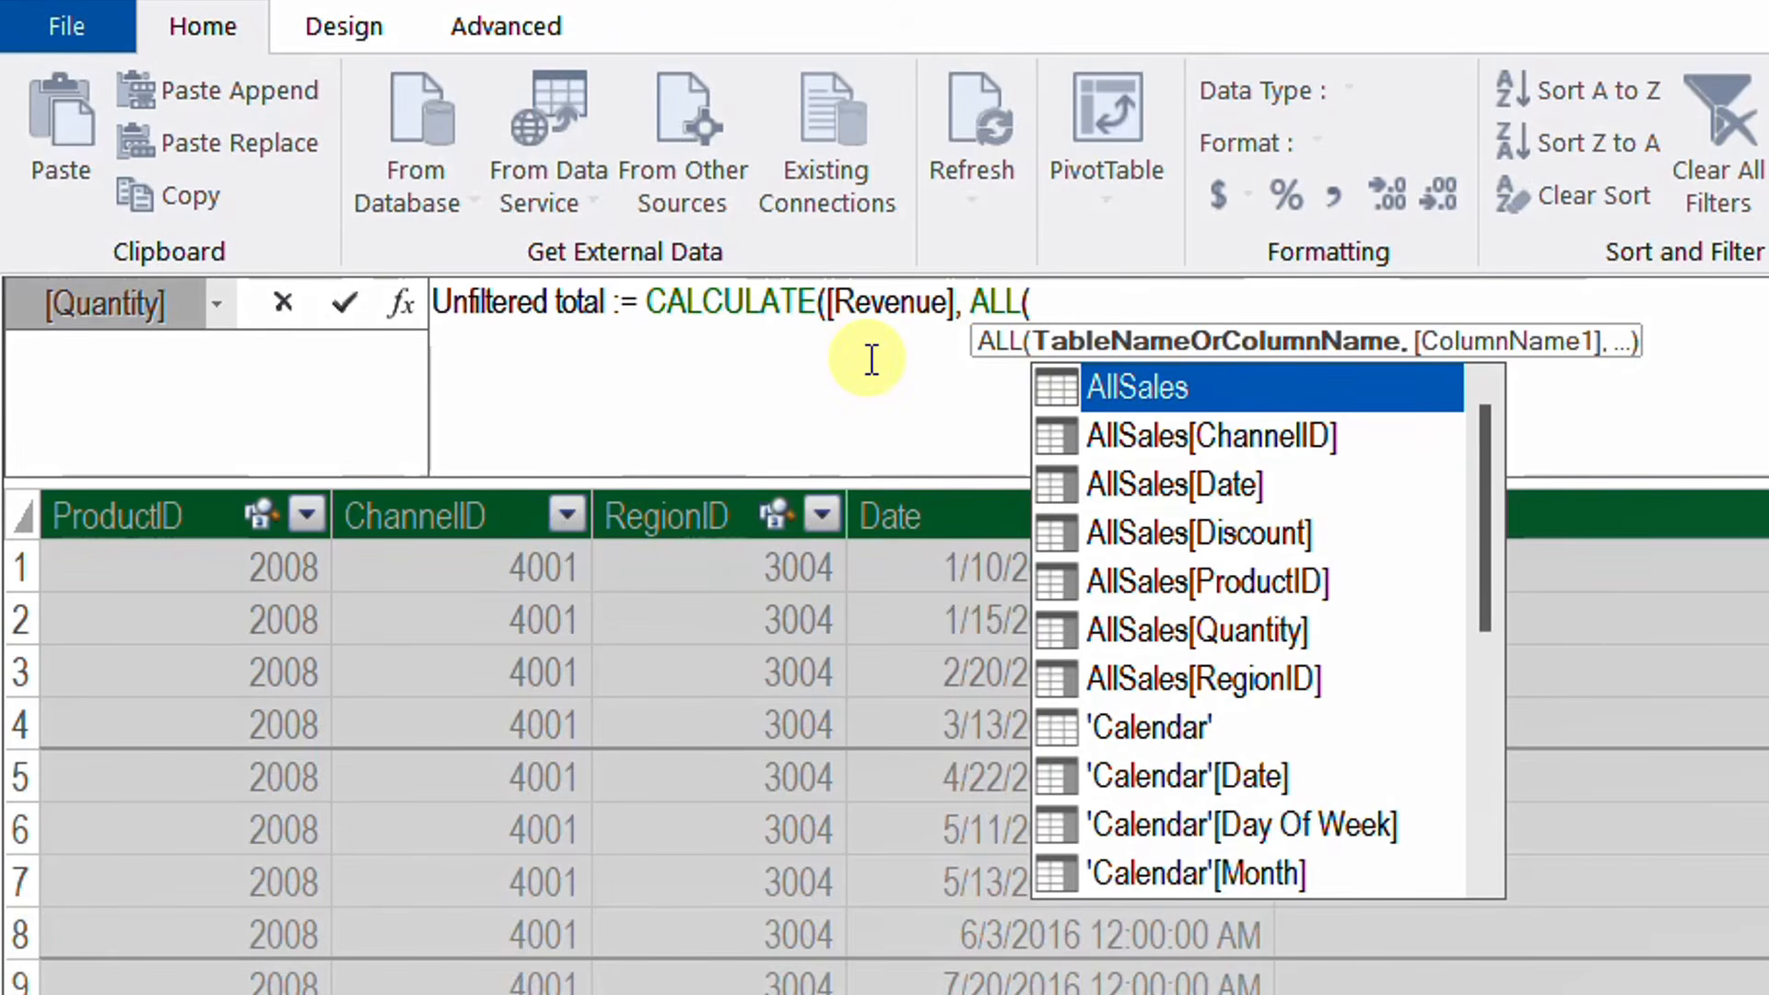
double_click(1191, 390)
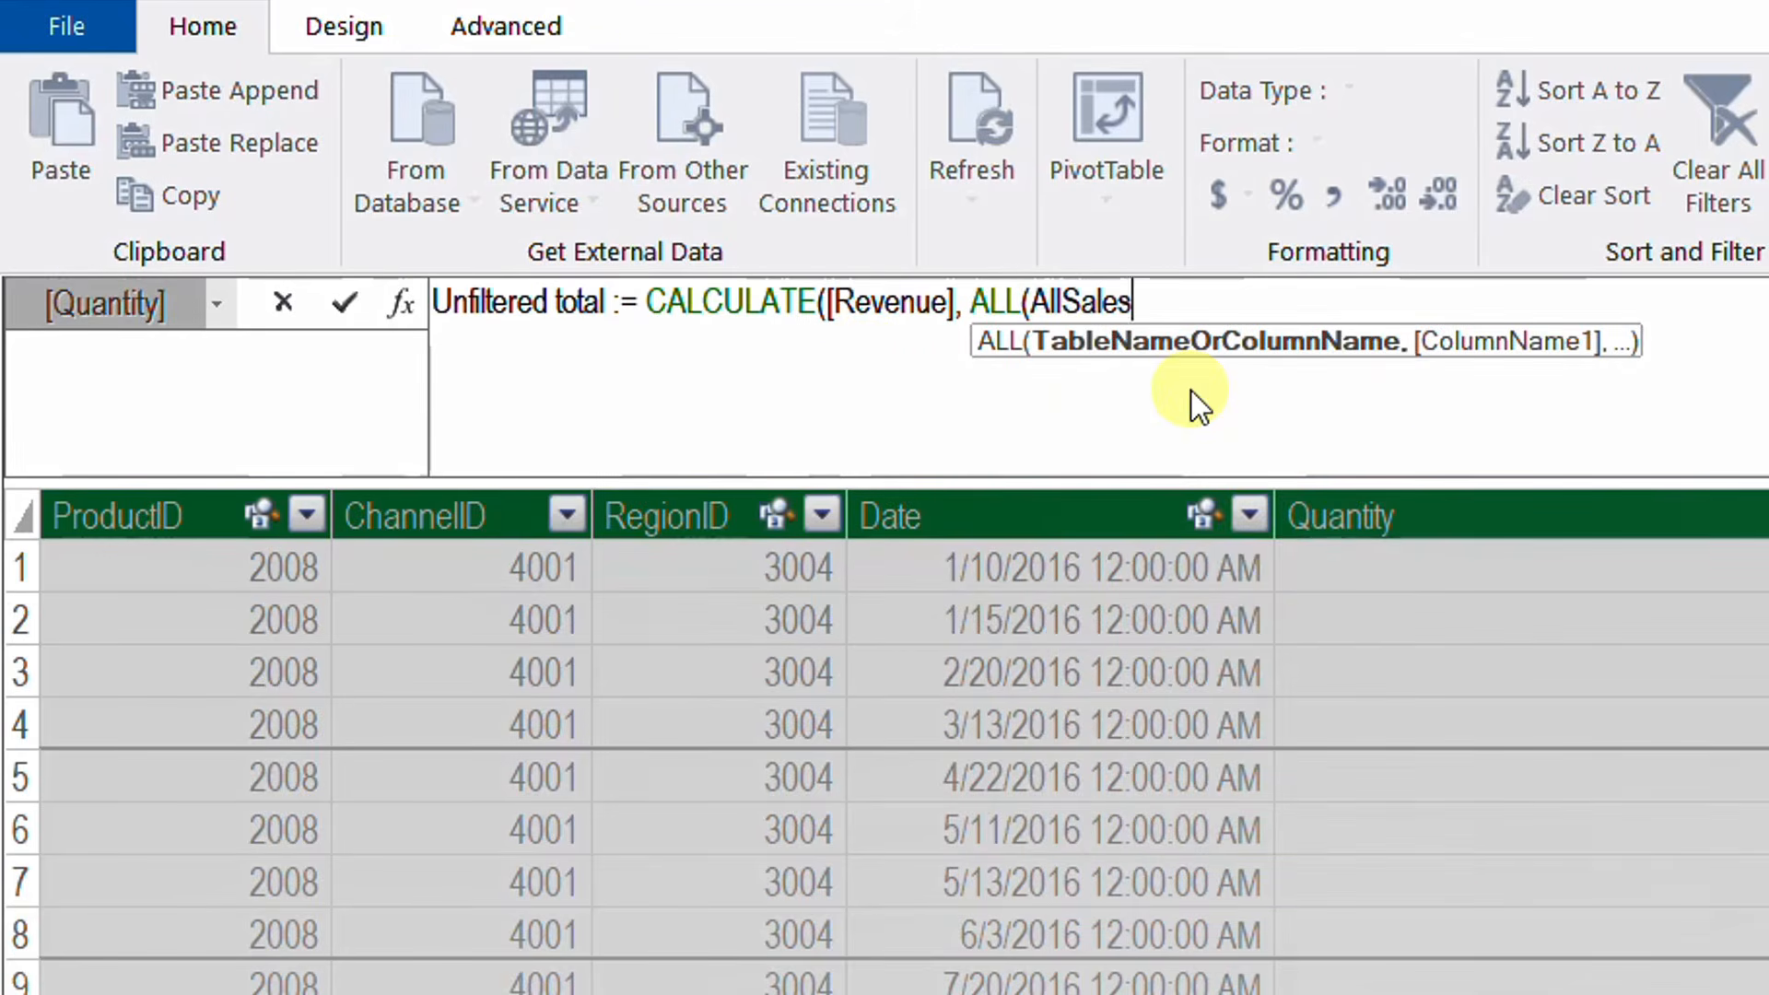
type(")")
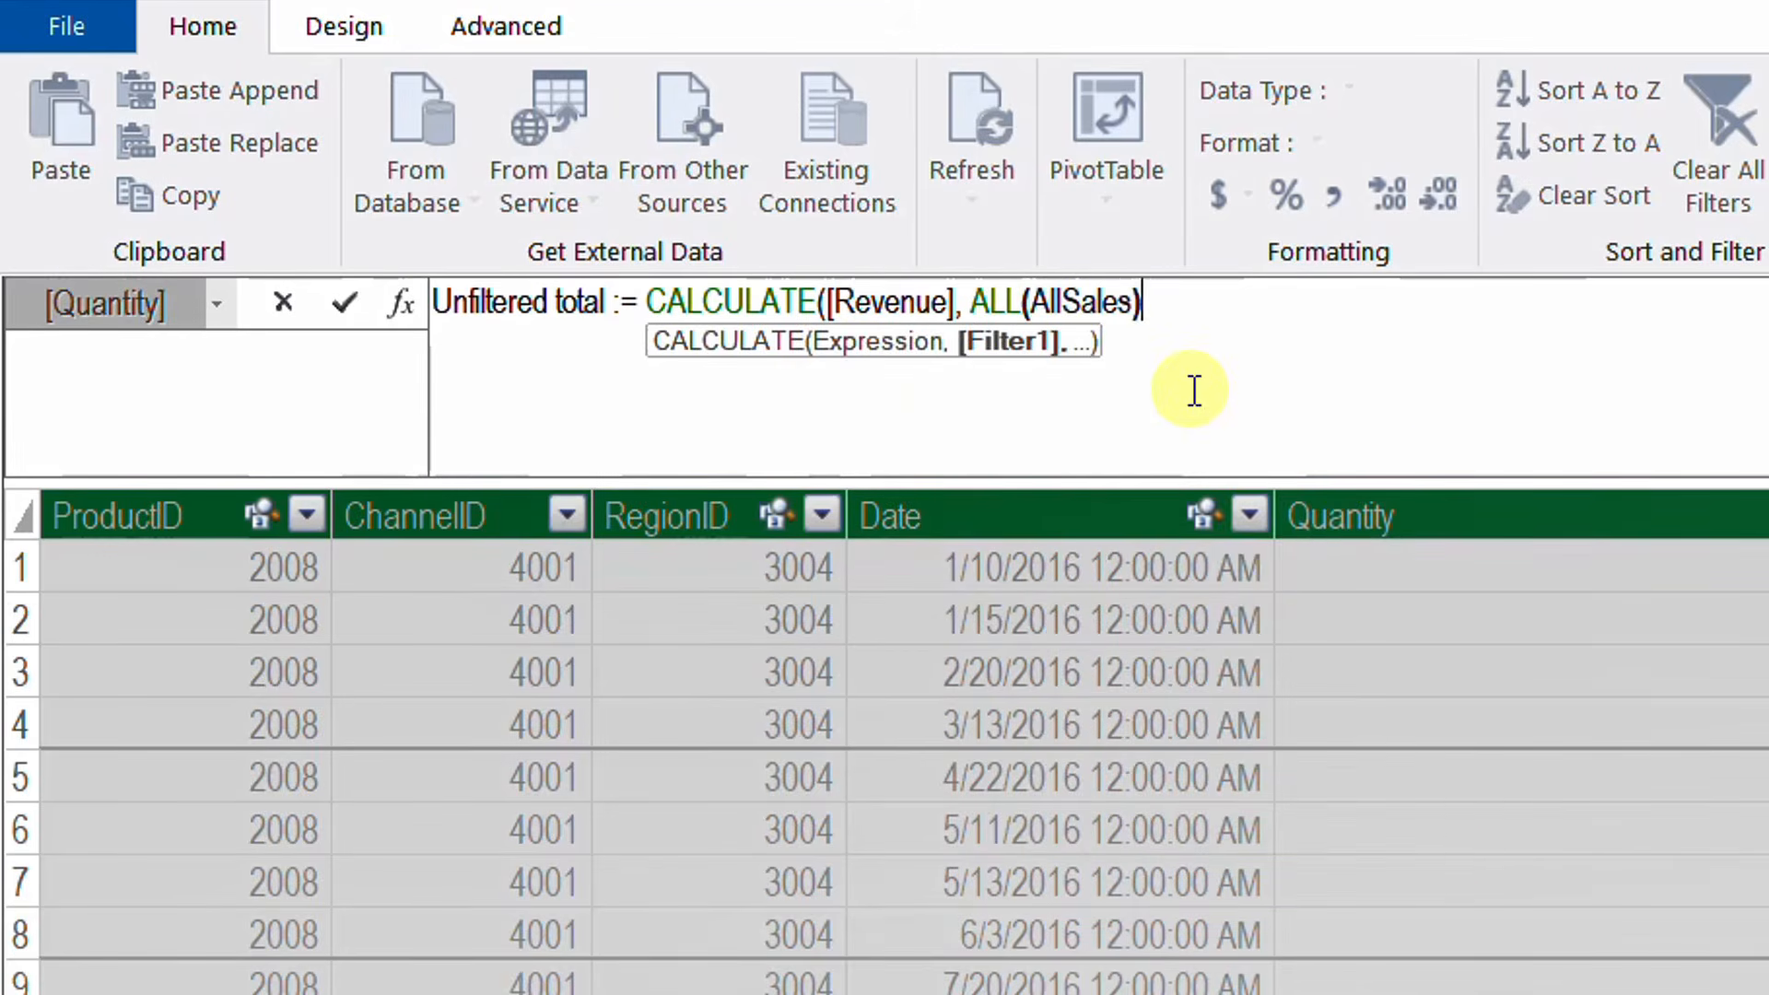
type(")")
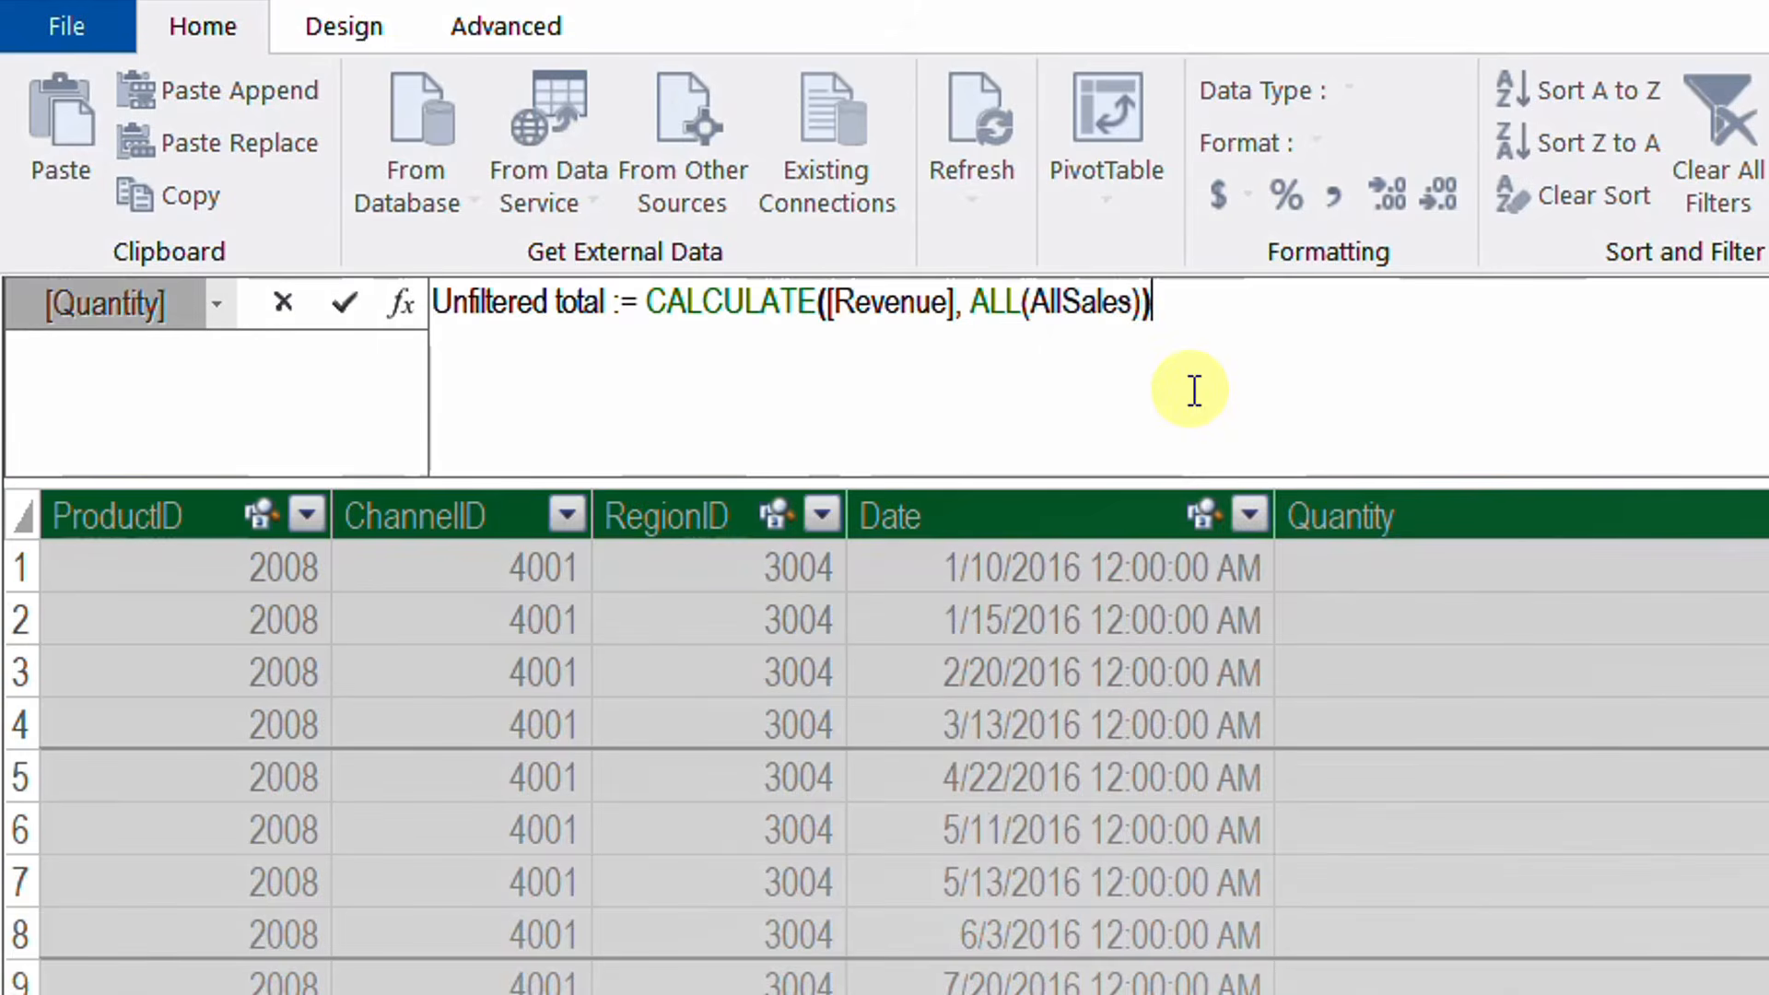
left_click(343, 301)
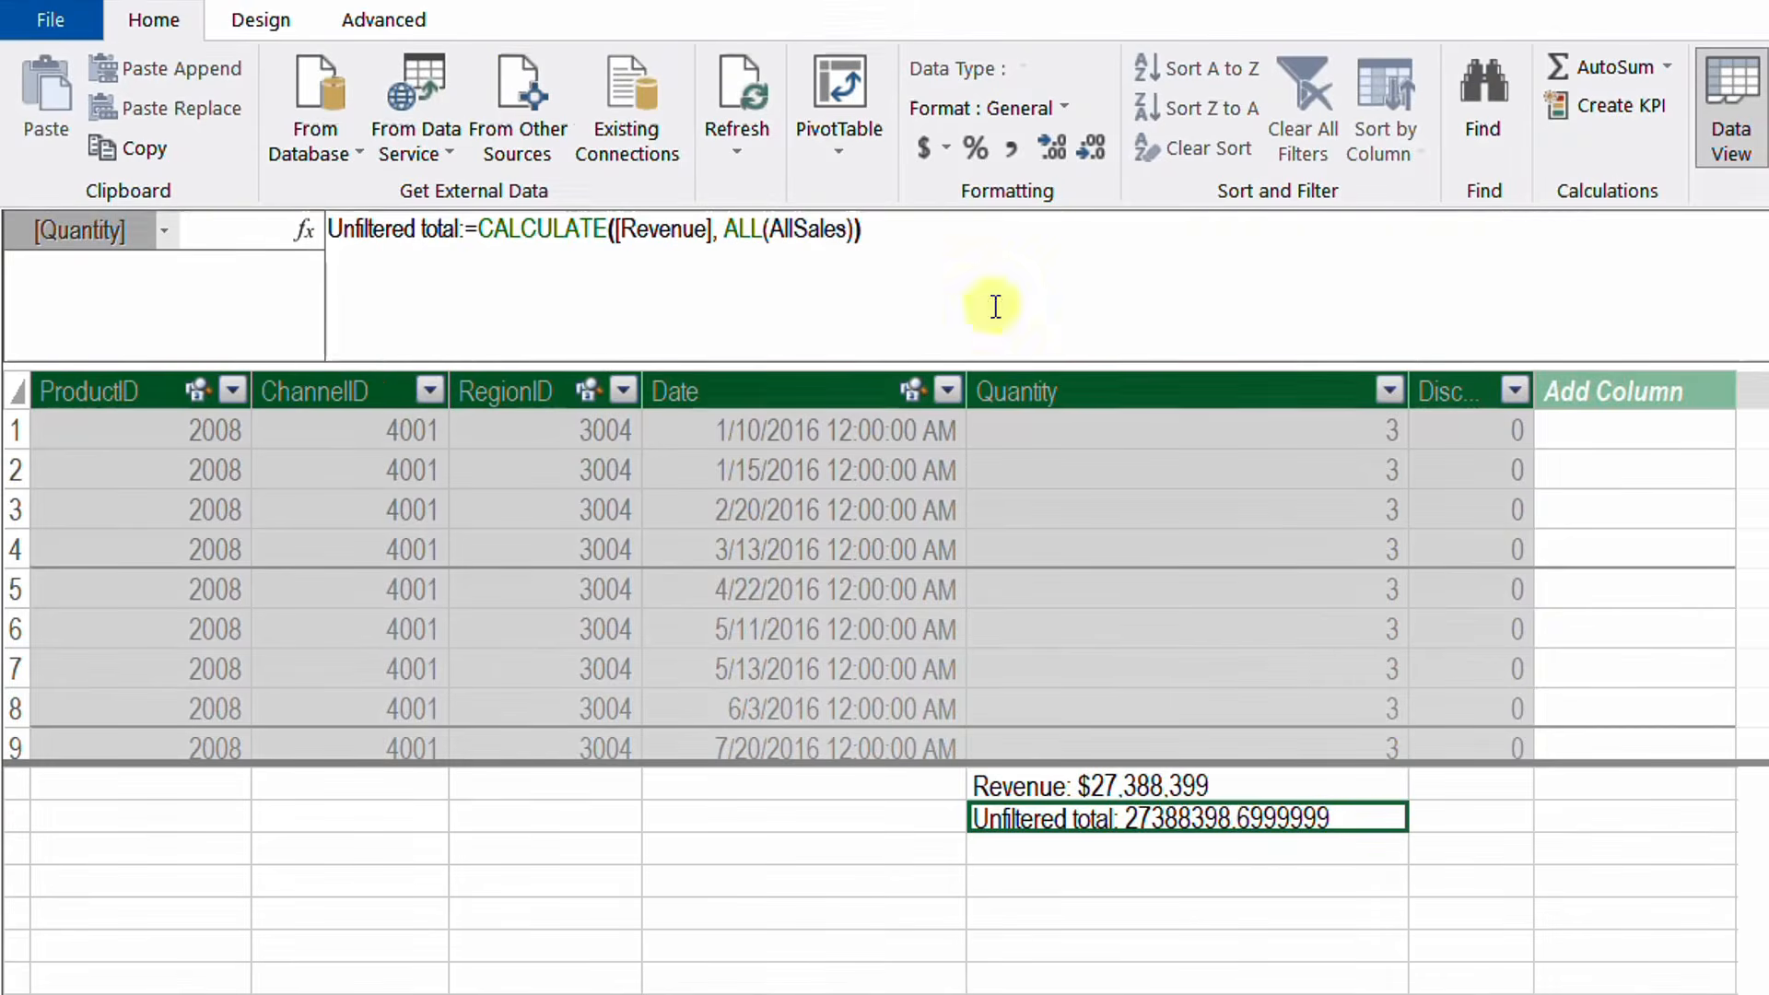
left_click(949, 152)
left_click(1013, 178)
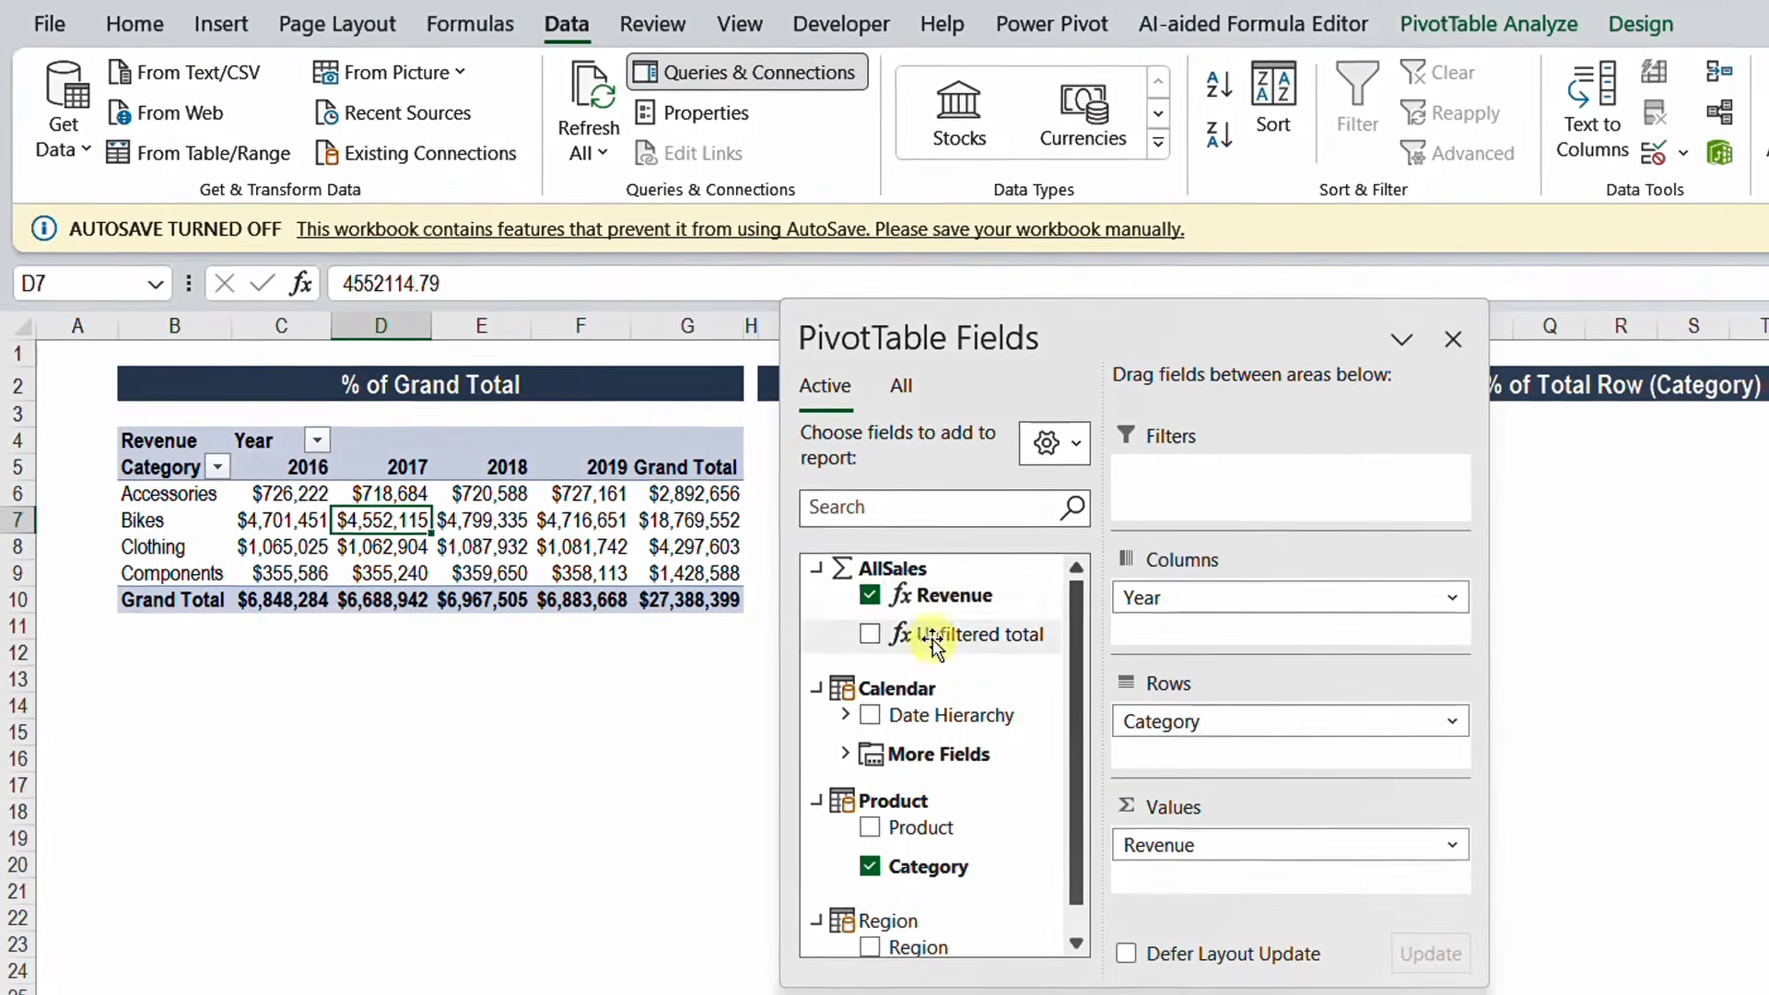
Replace Revenue with Unfiltered total in the pivot table's values and move the field list clear of the table.
left_click(863, 590)
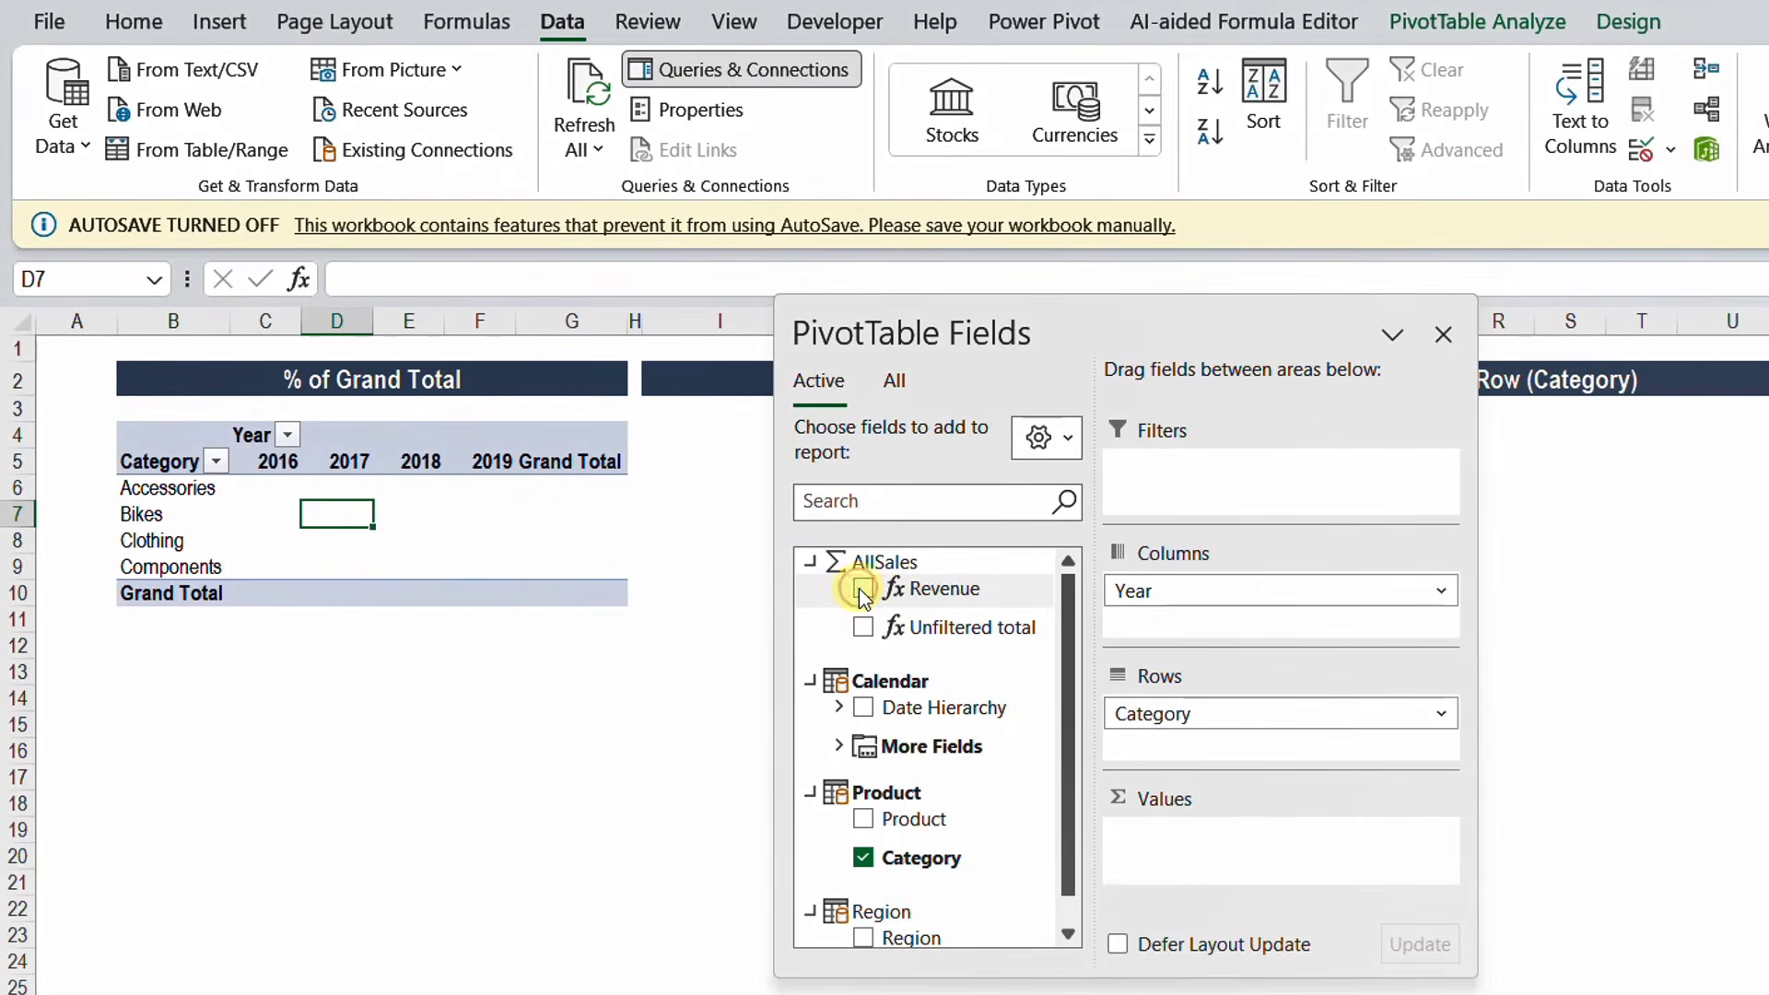
left_click(862, 627)
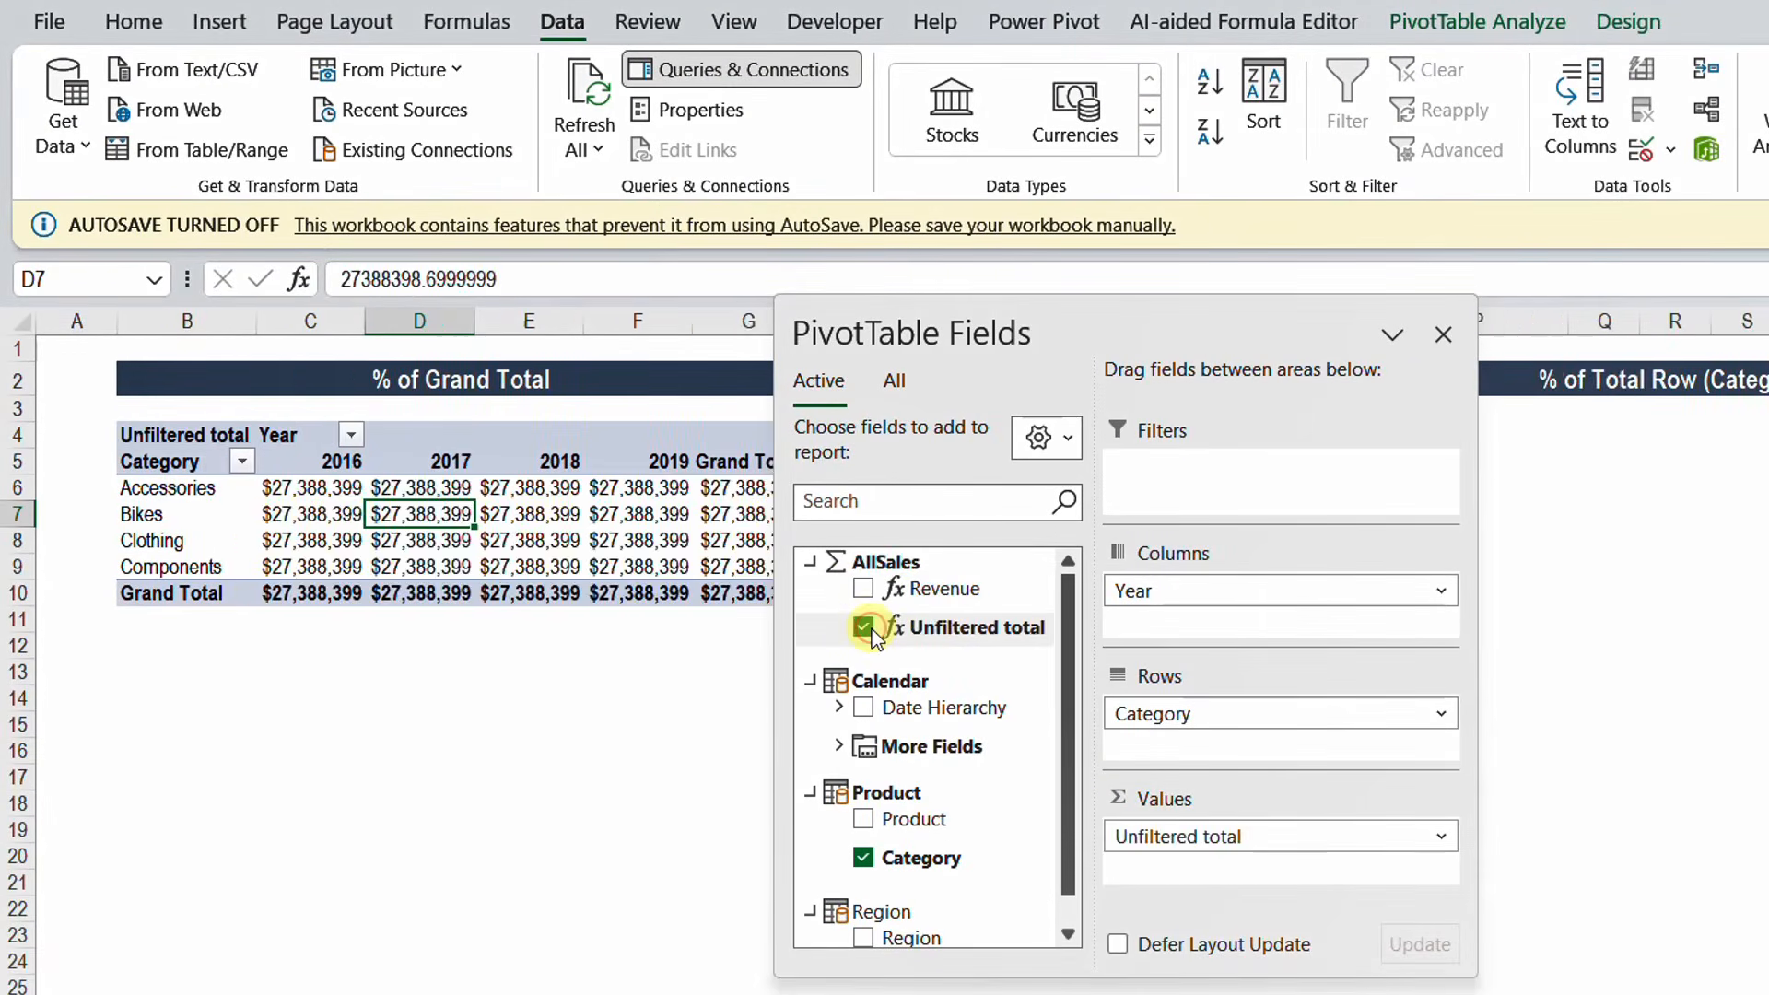
left_click_drag(961, 325, 1266, 333)
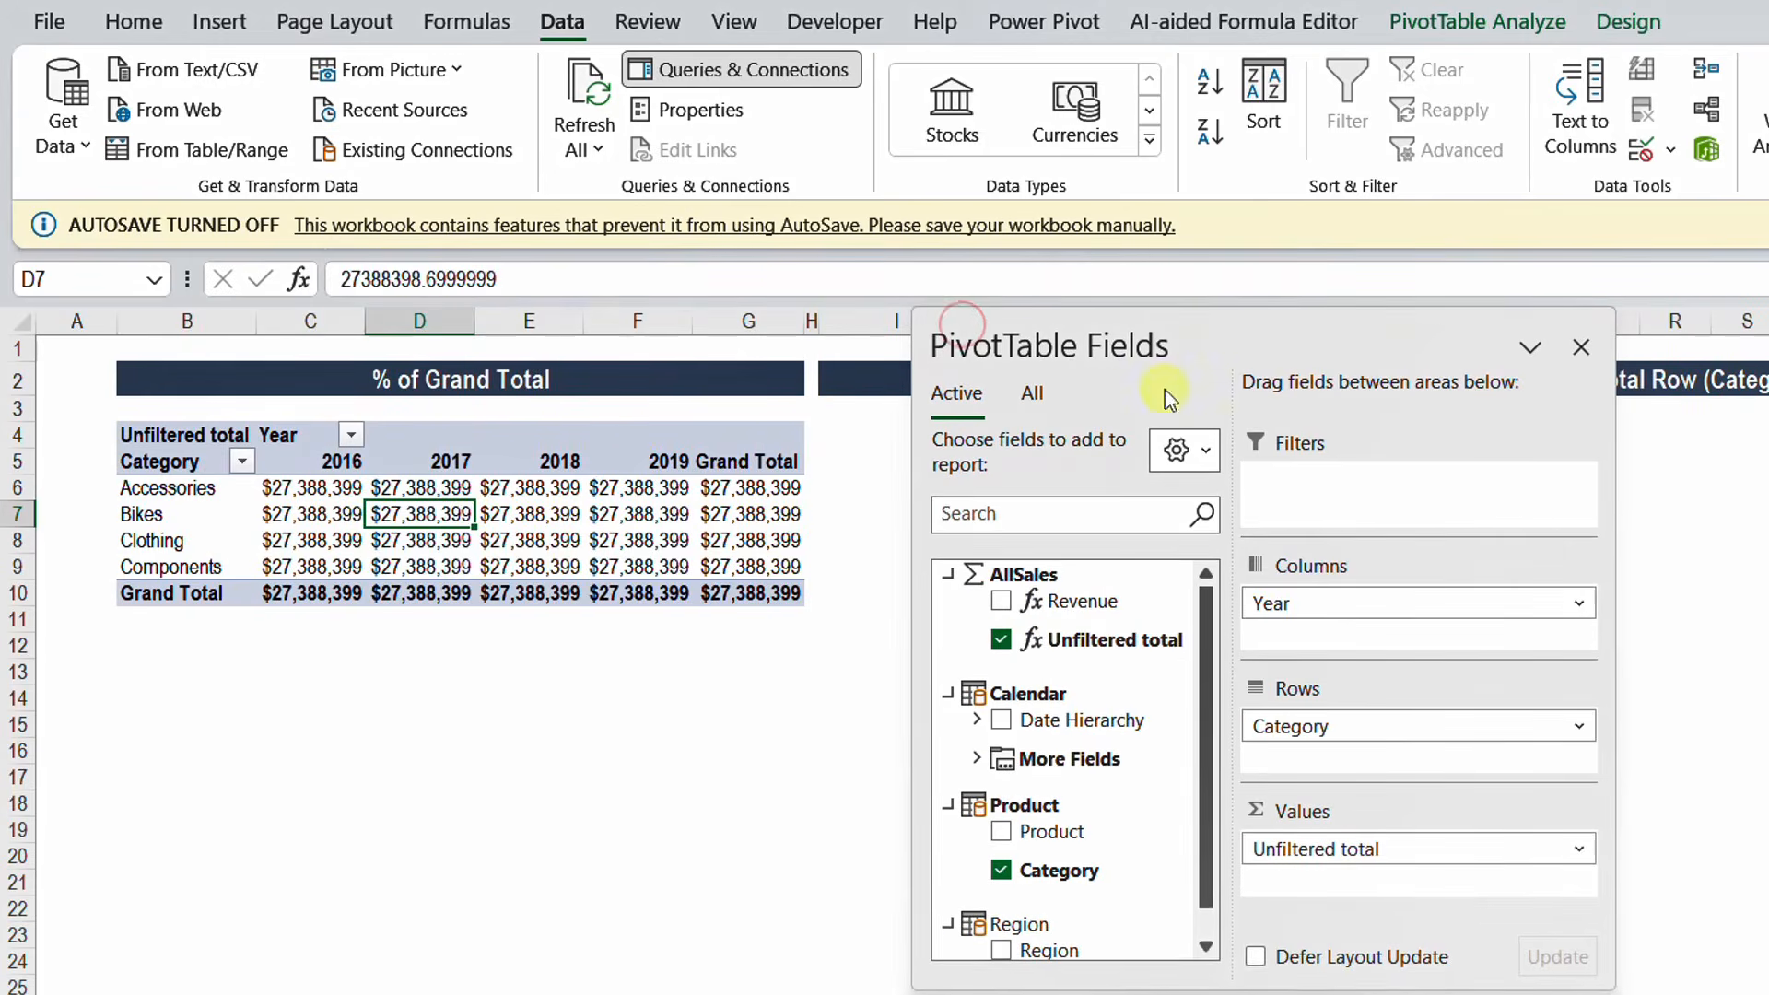
mouse_move(626, 592)
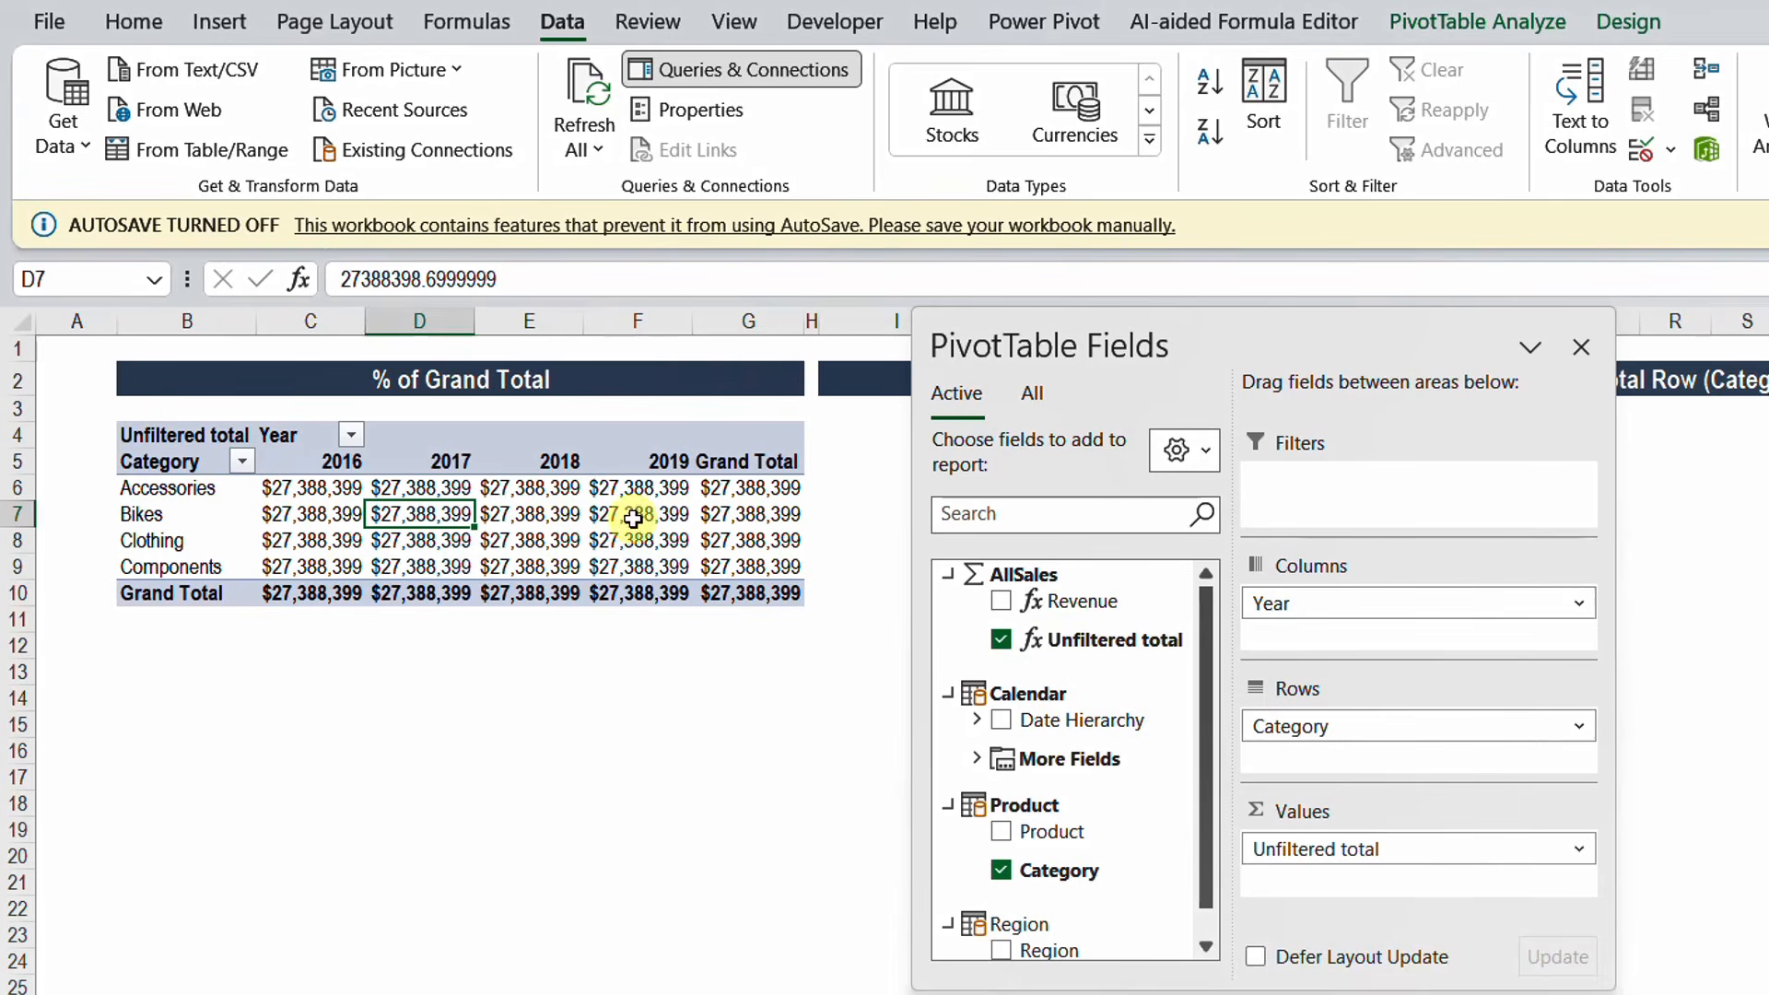
mouse_move(632, 512)
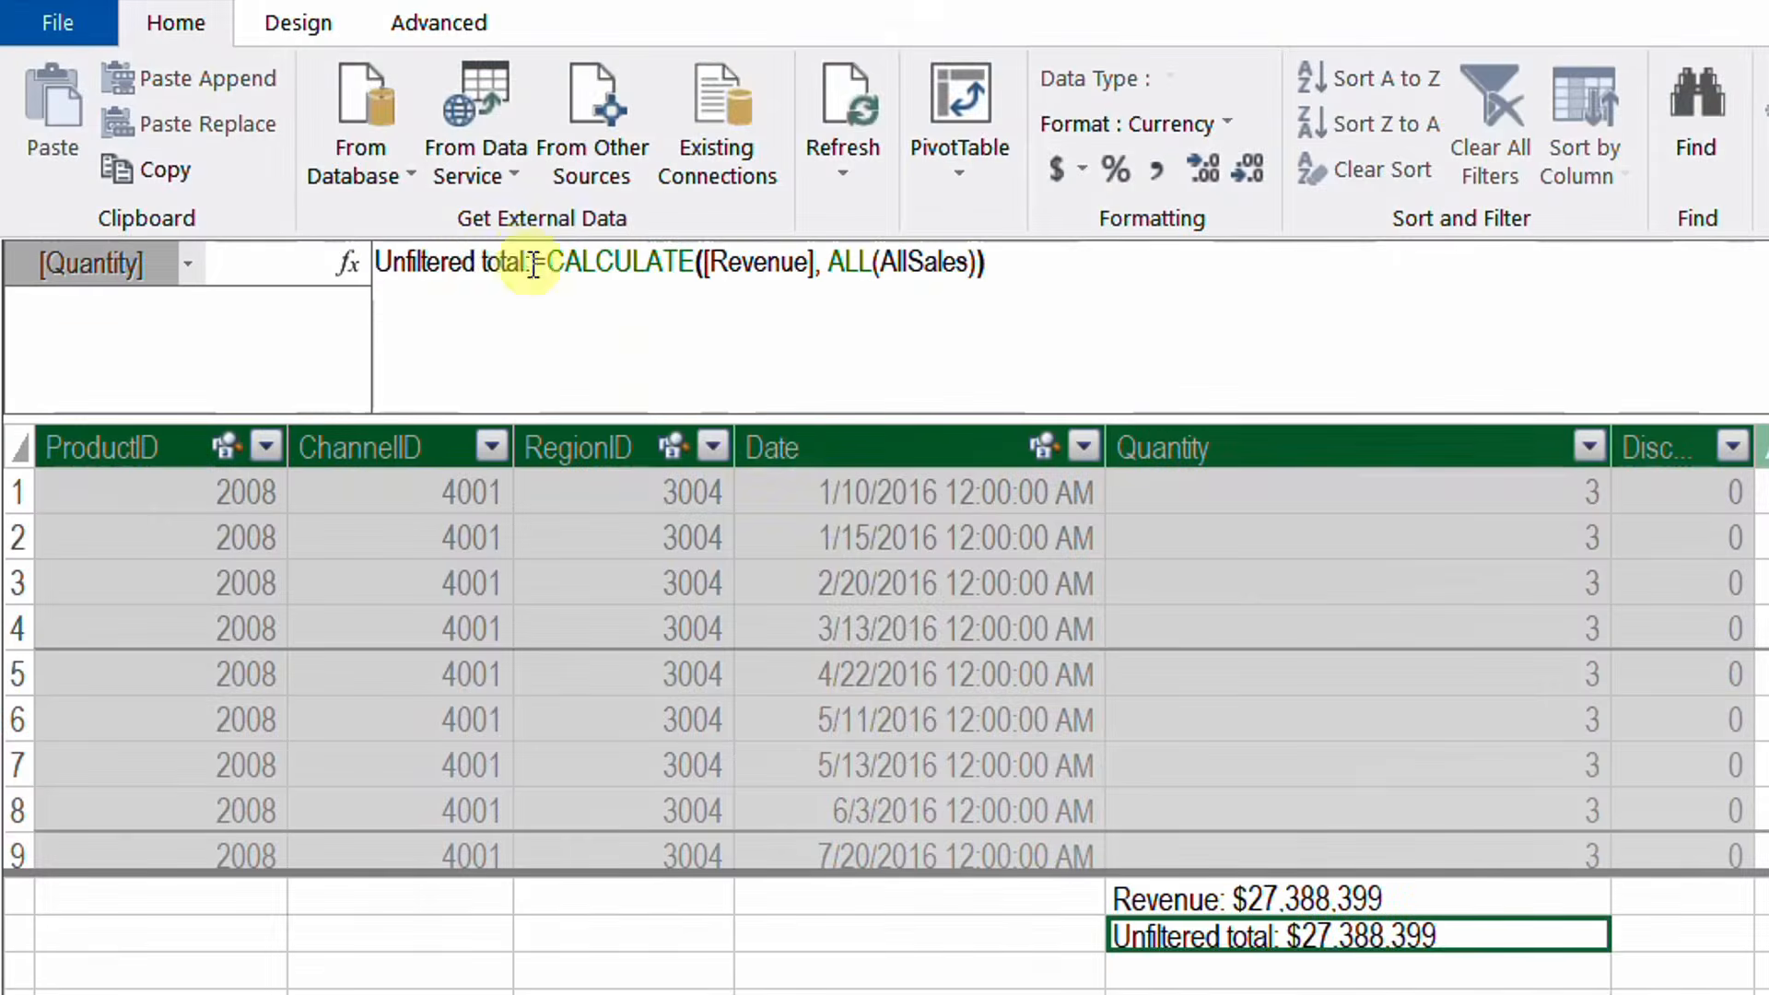
Rename the Unfiltered total measure to "% of Grand Total" in its Power Pivot formula.
left_click_drag(534, 261, 317, 261)
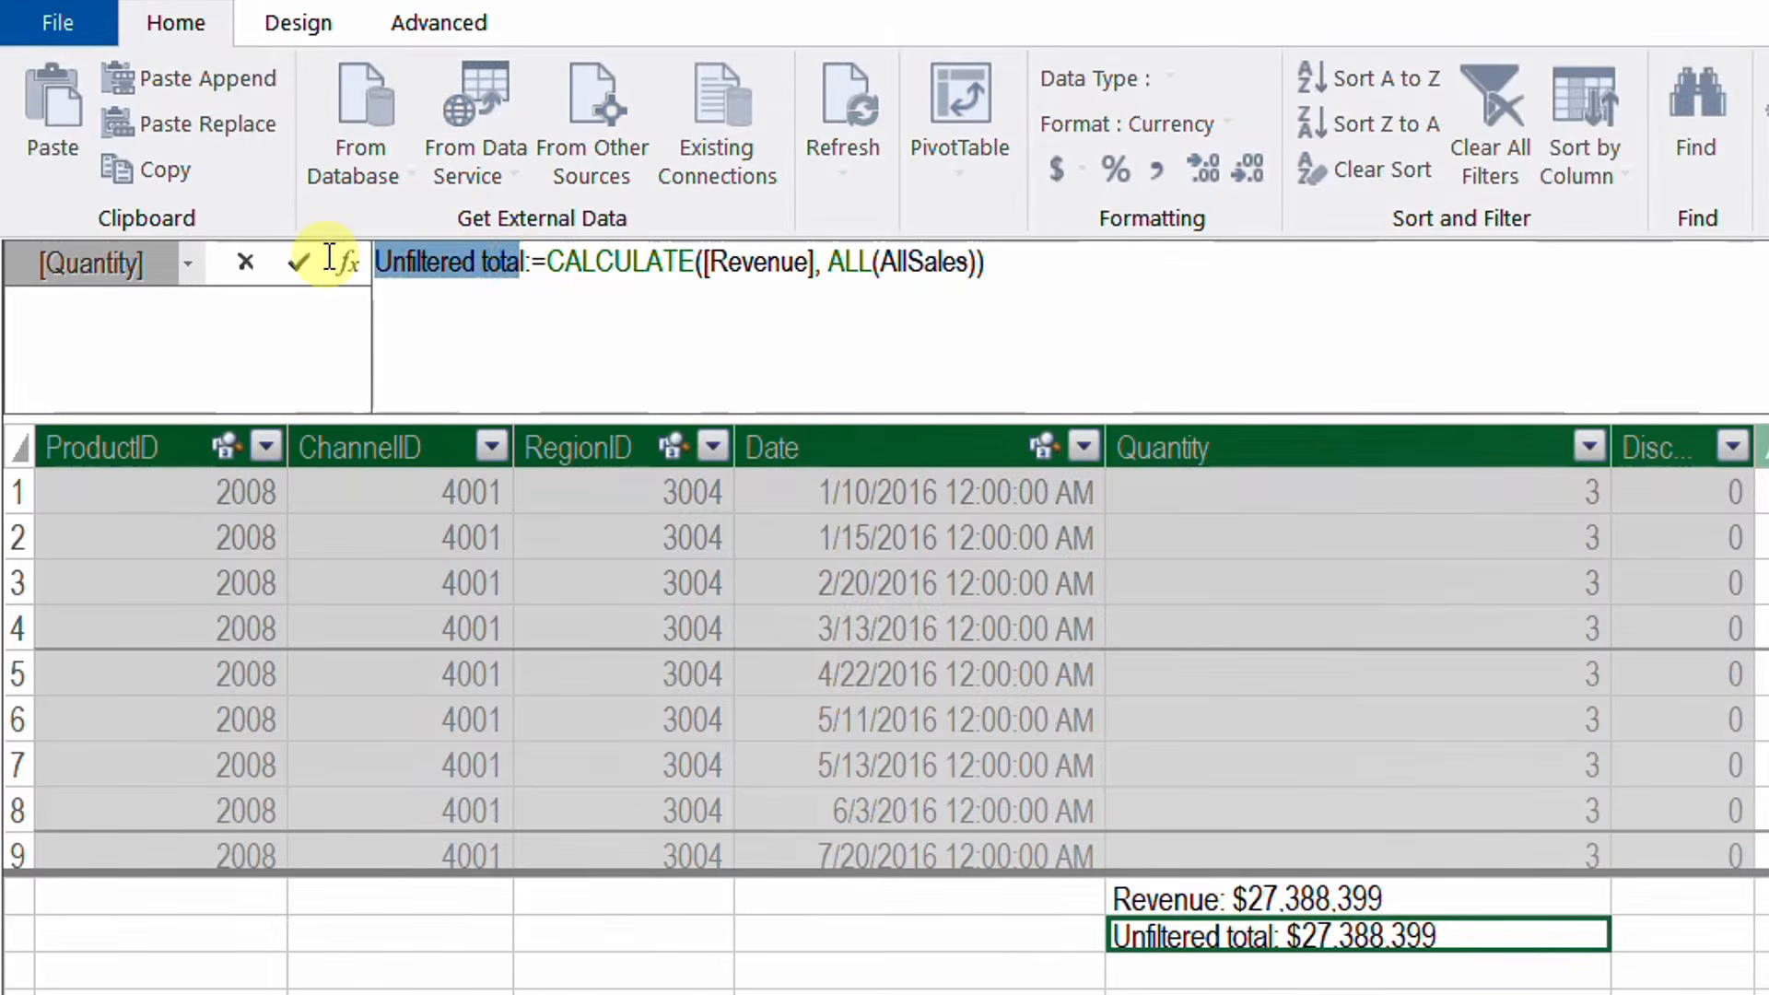
key("Delete")
type("% of Grand Total :=")
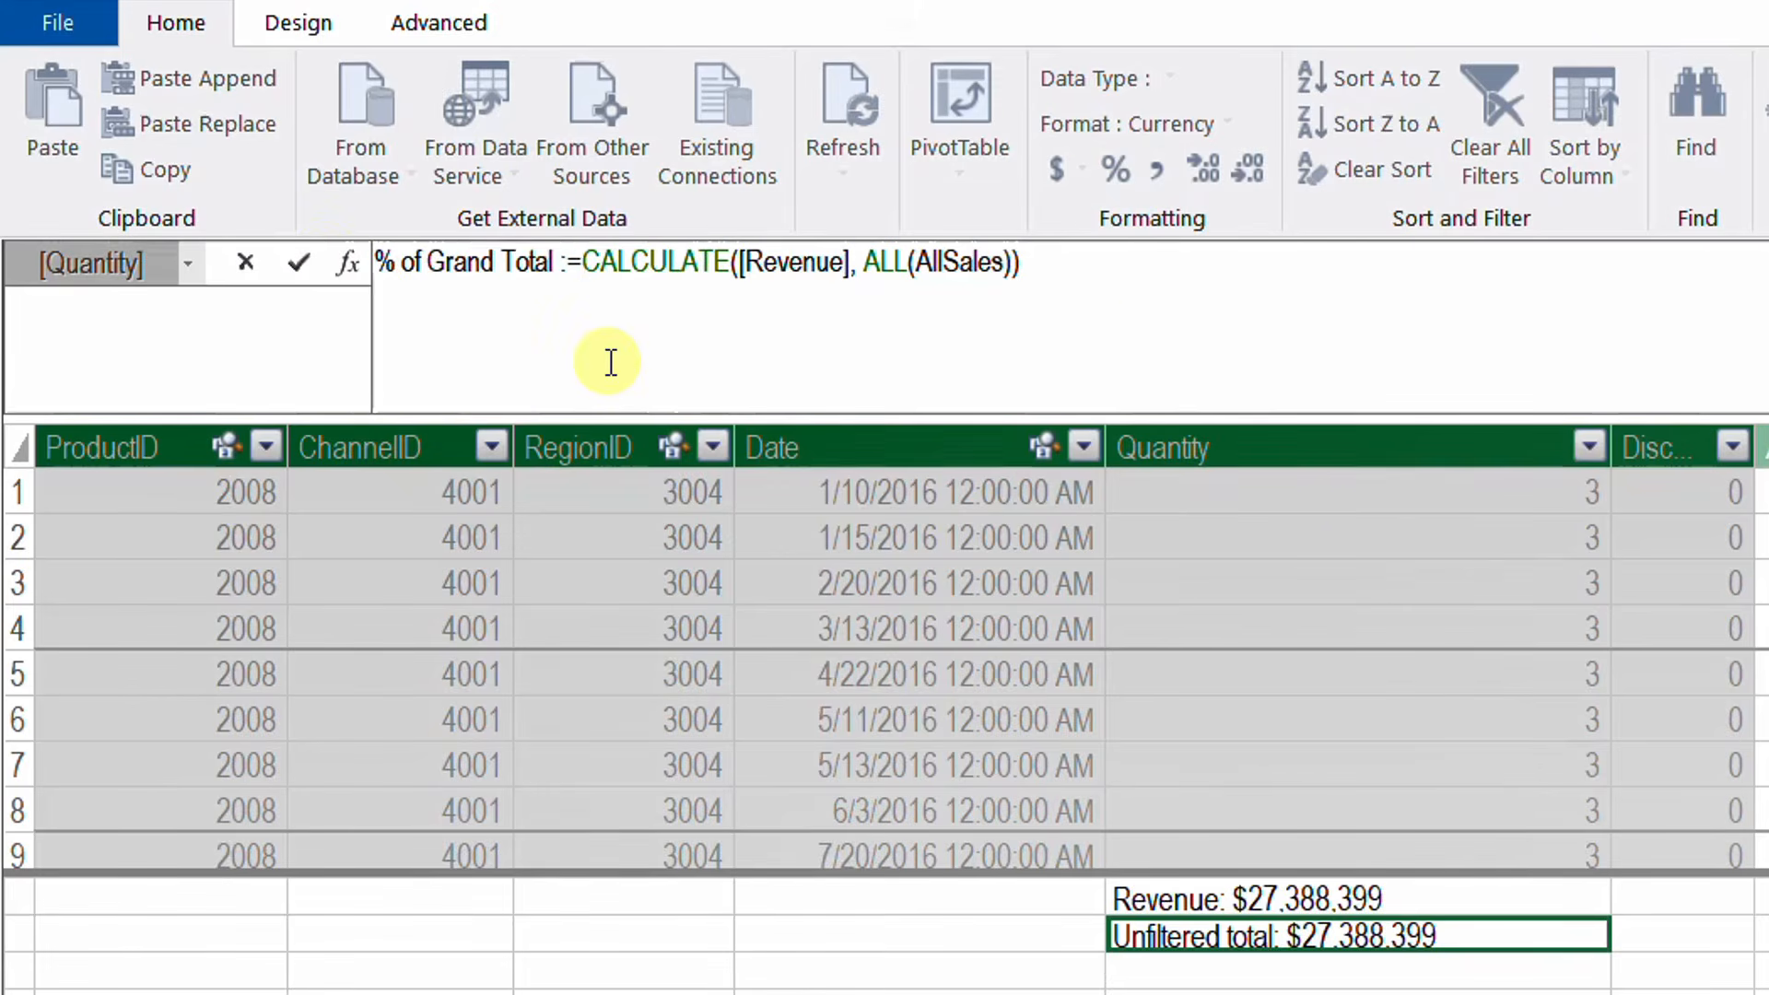
Wrap the measure's CALCULATE expression in DIVIDE with [Revenue] as the numerator and commit the formula.
type("DIVIDE(")
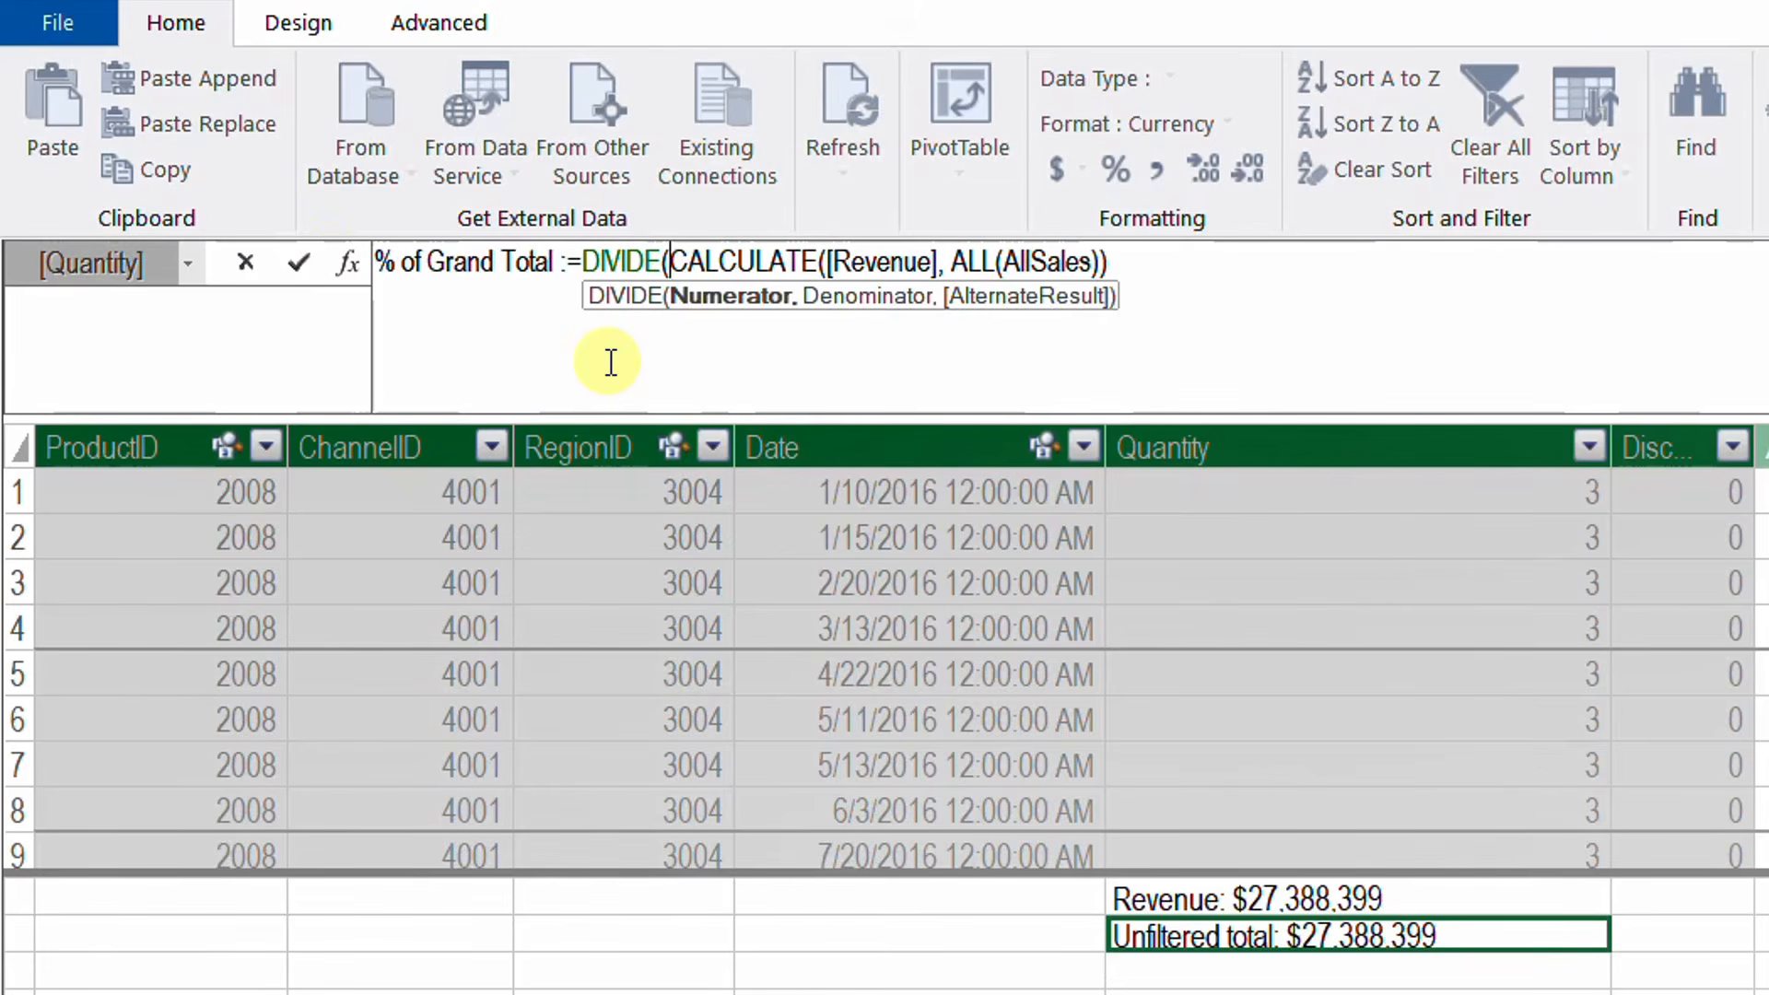
type("[")
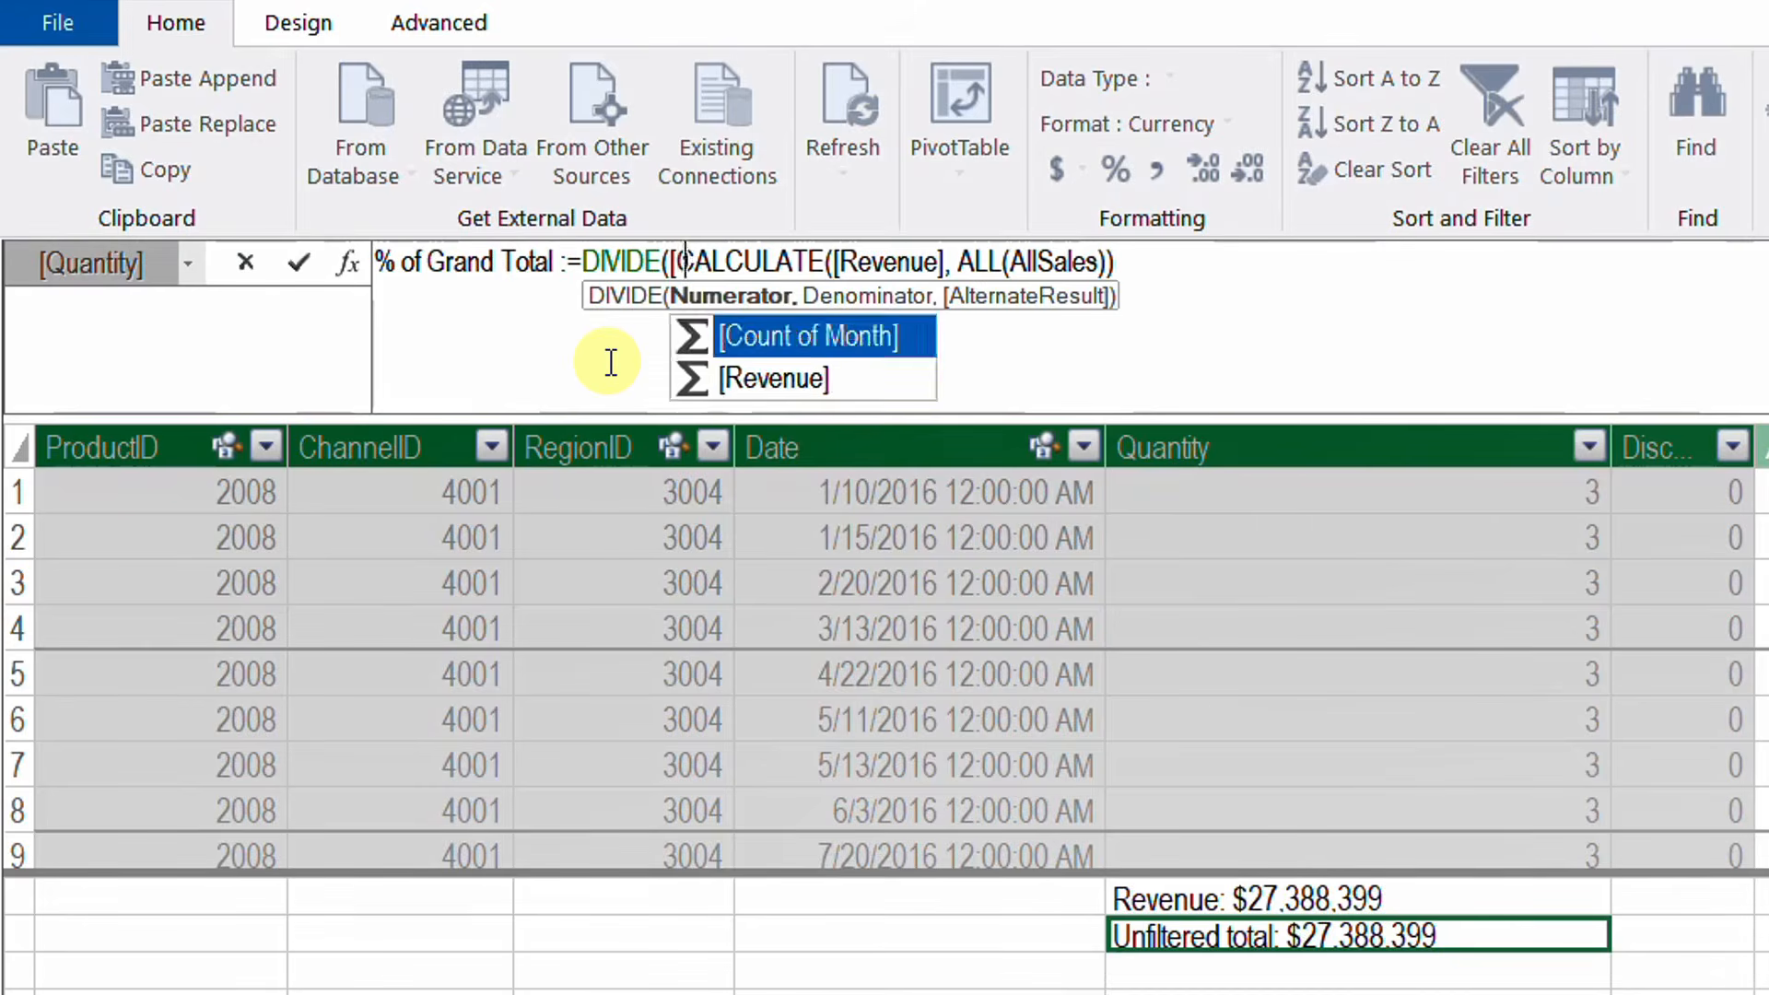
type("Revenue],")
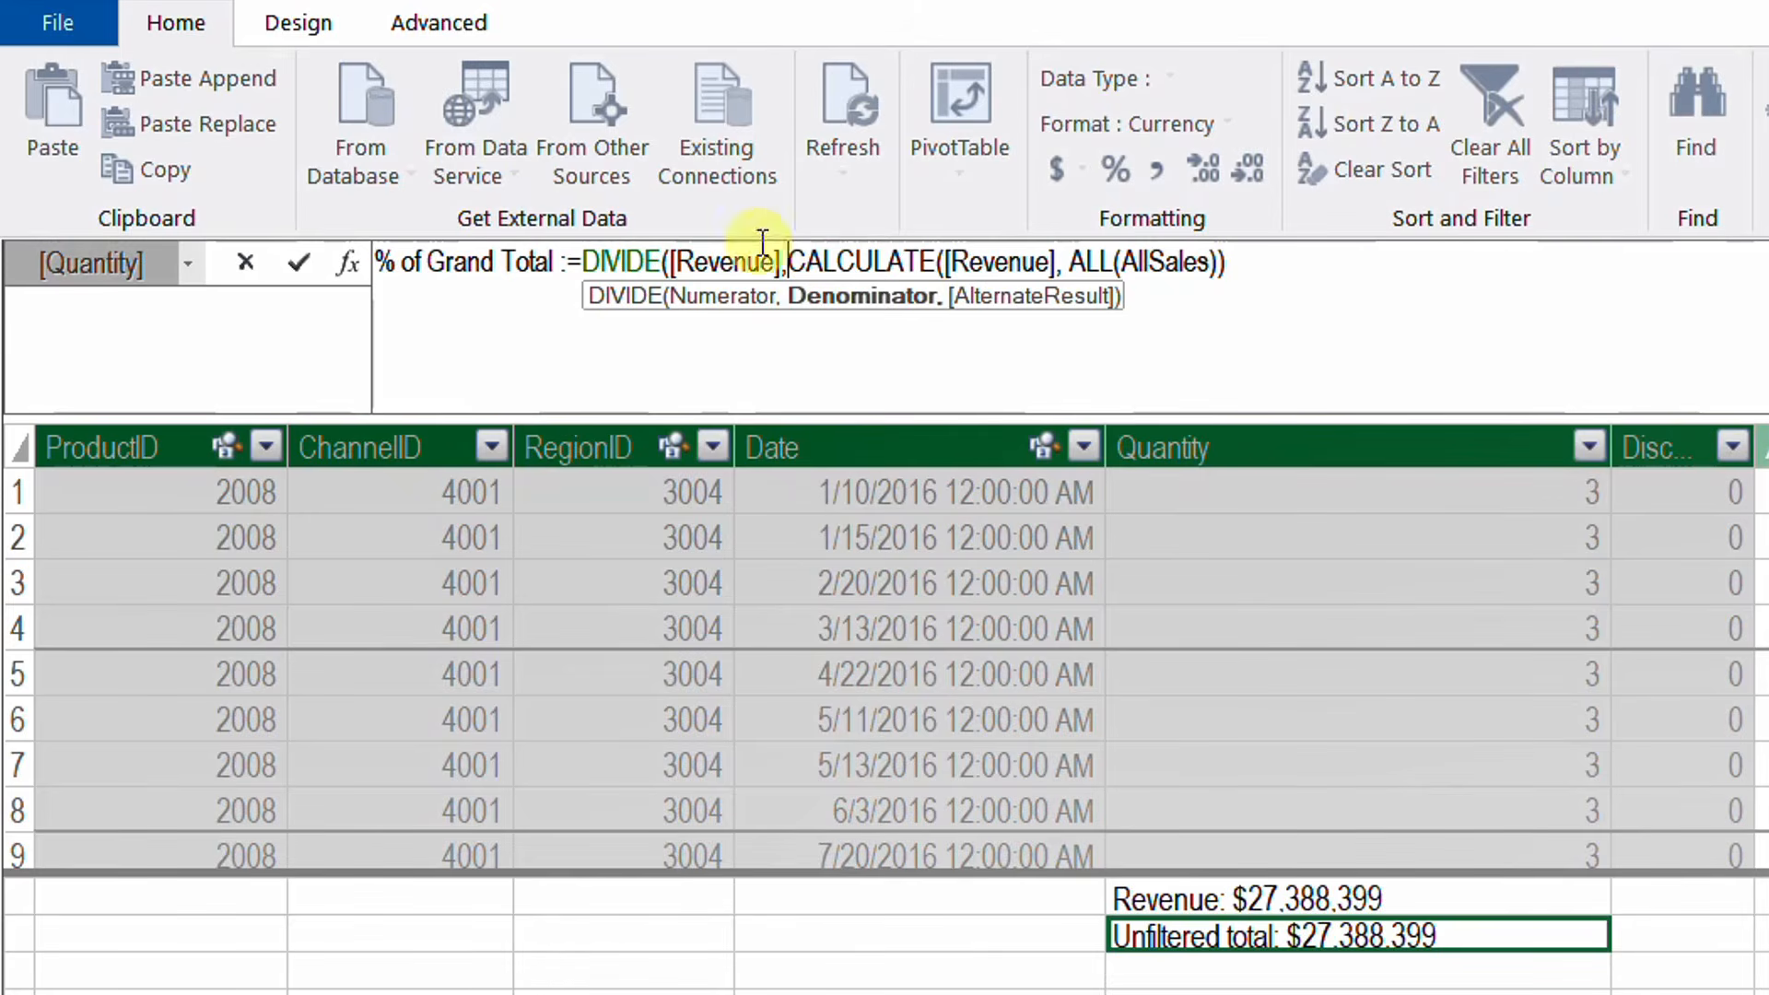
key("Return")
left_click(1305, 266)
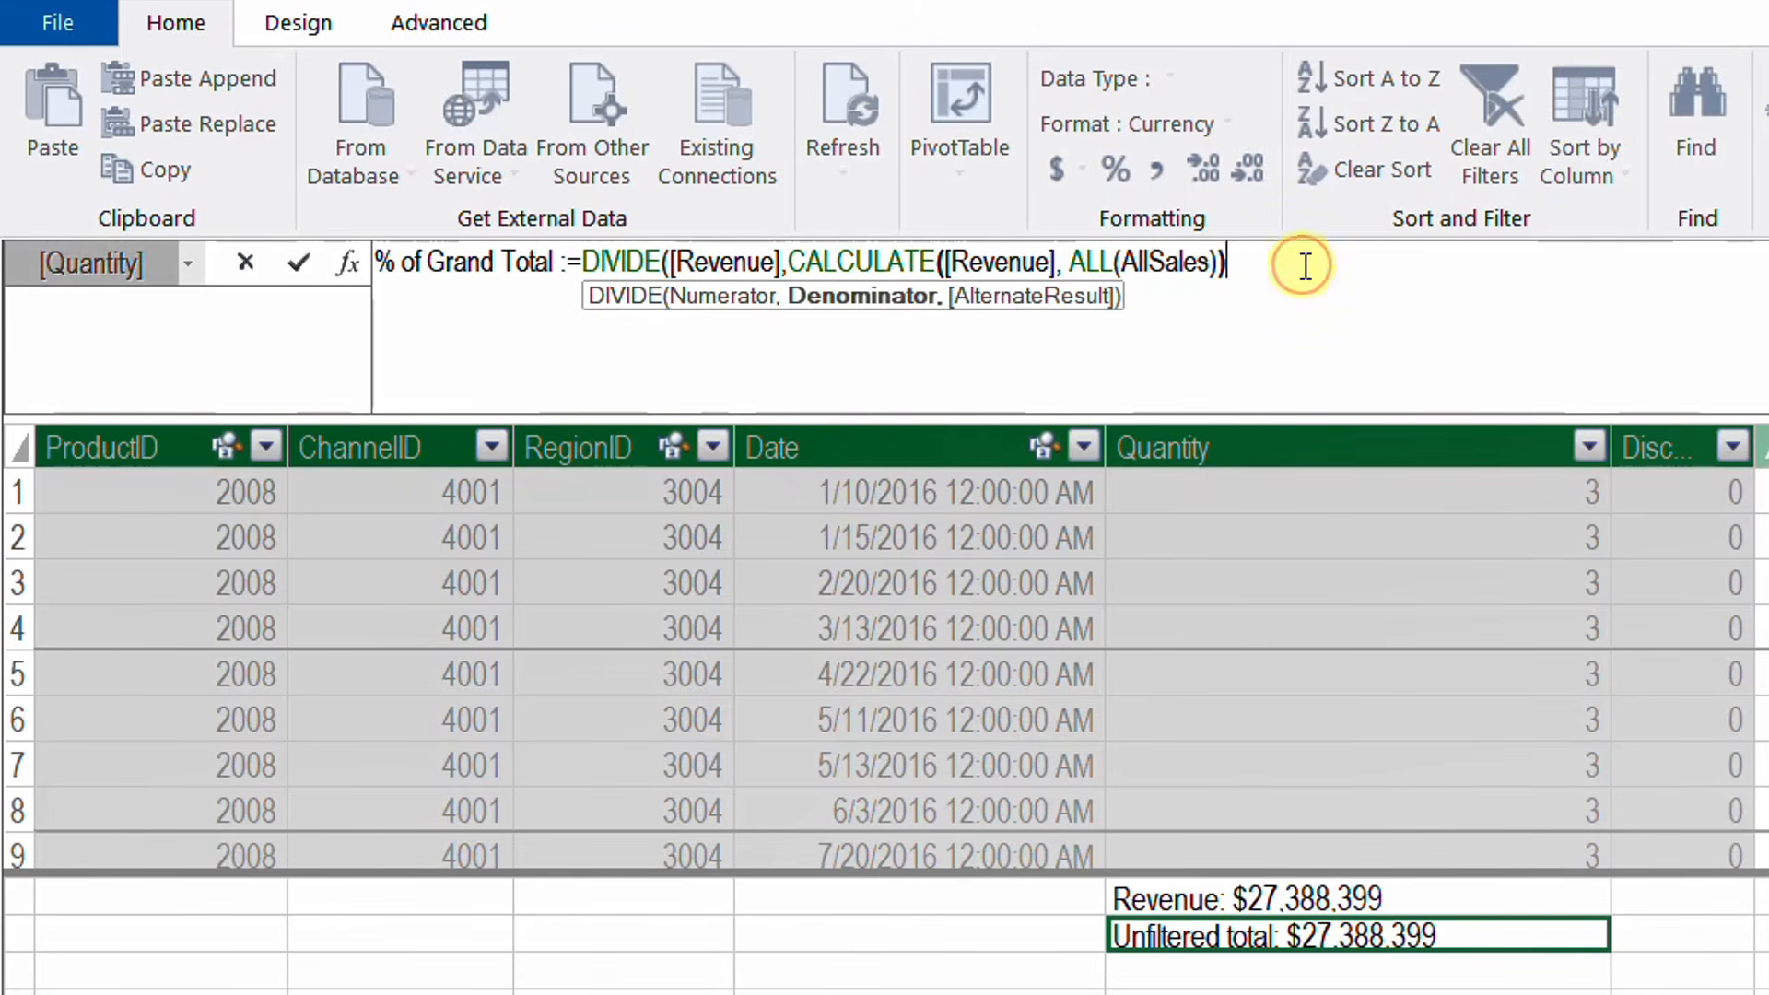
type(")")
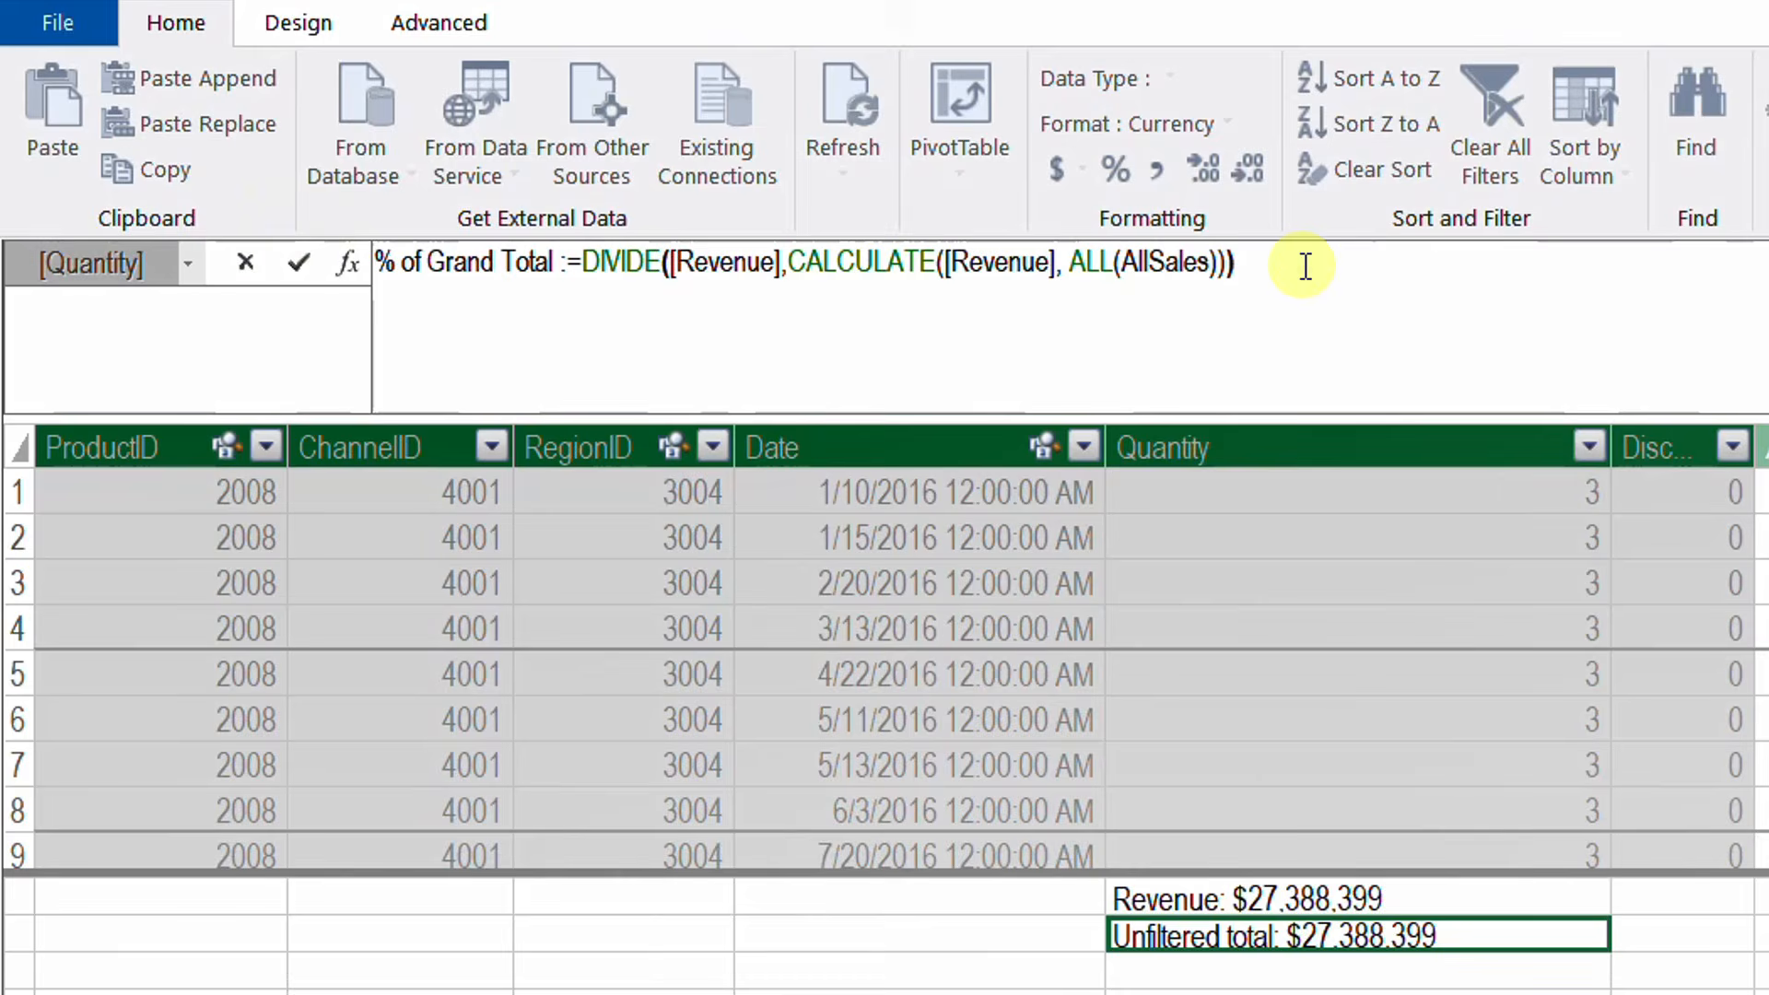
left_click(299, 266)
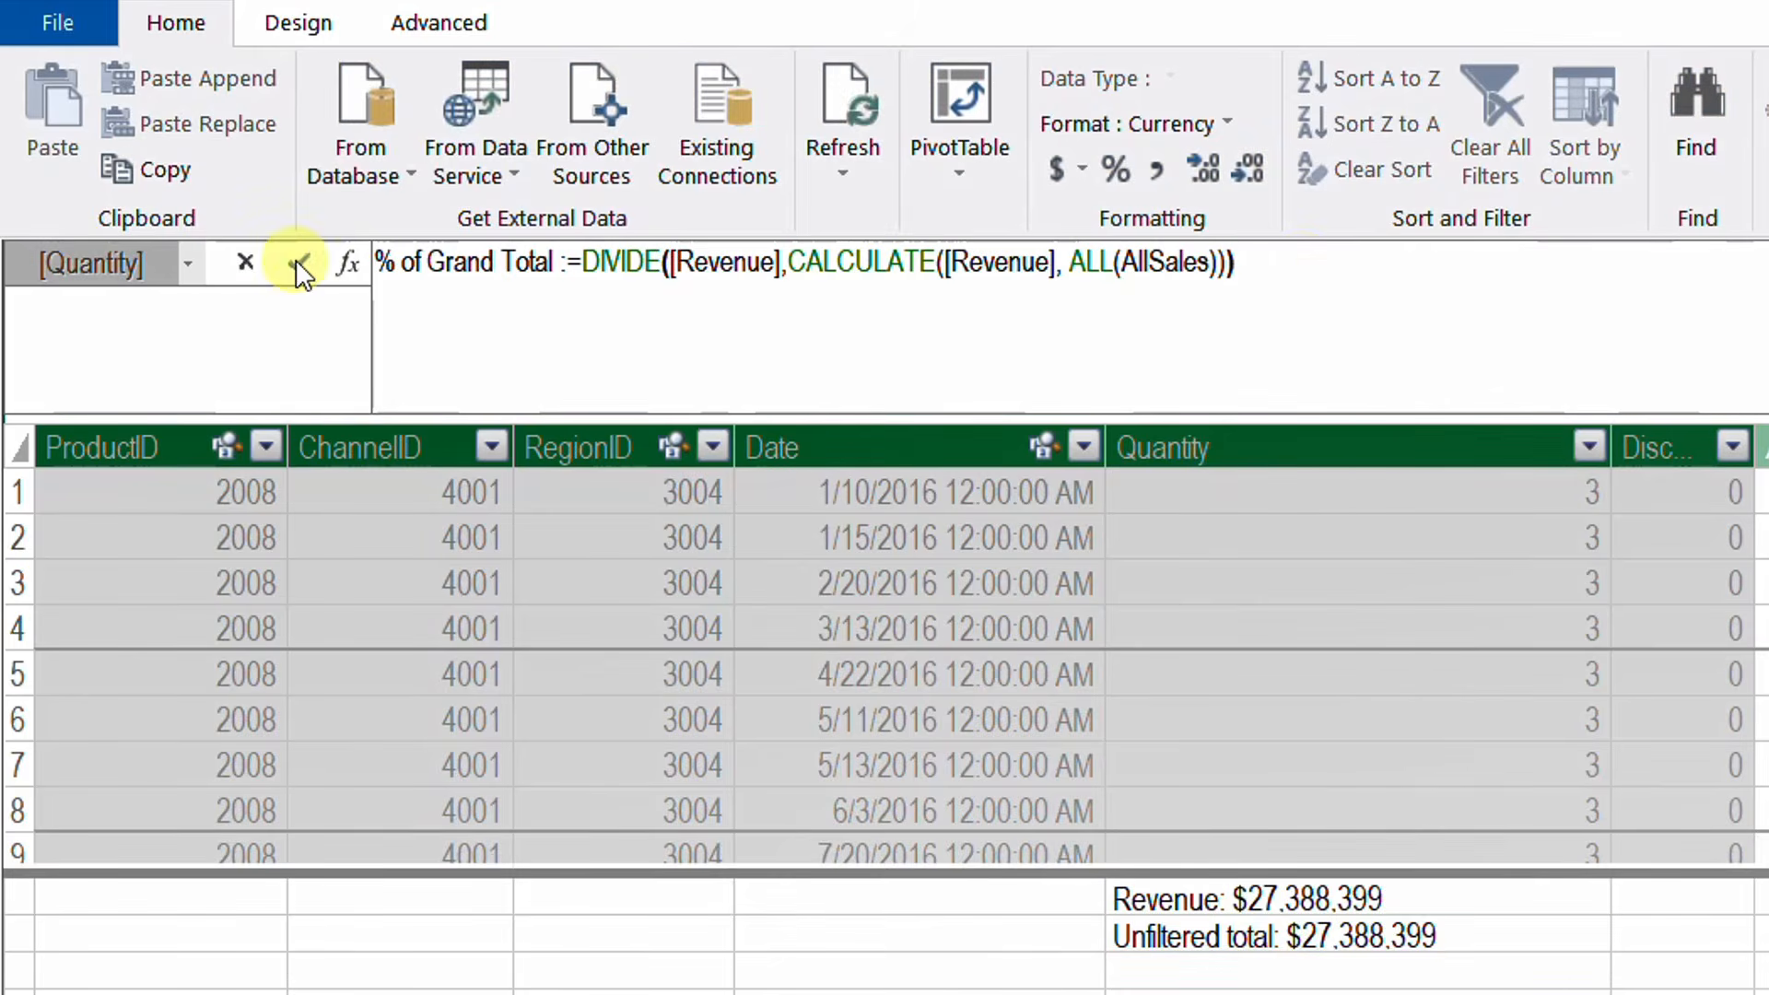
Format the % of Grand Total measure as a percentage with one decimal place and return to the Excel workbook.
left_click(1111, 171)
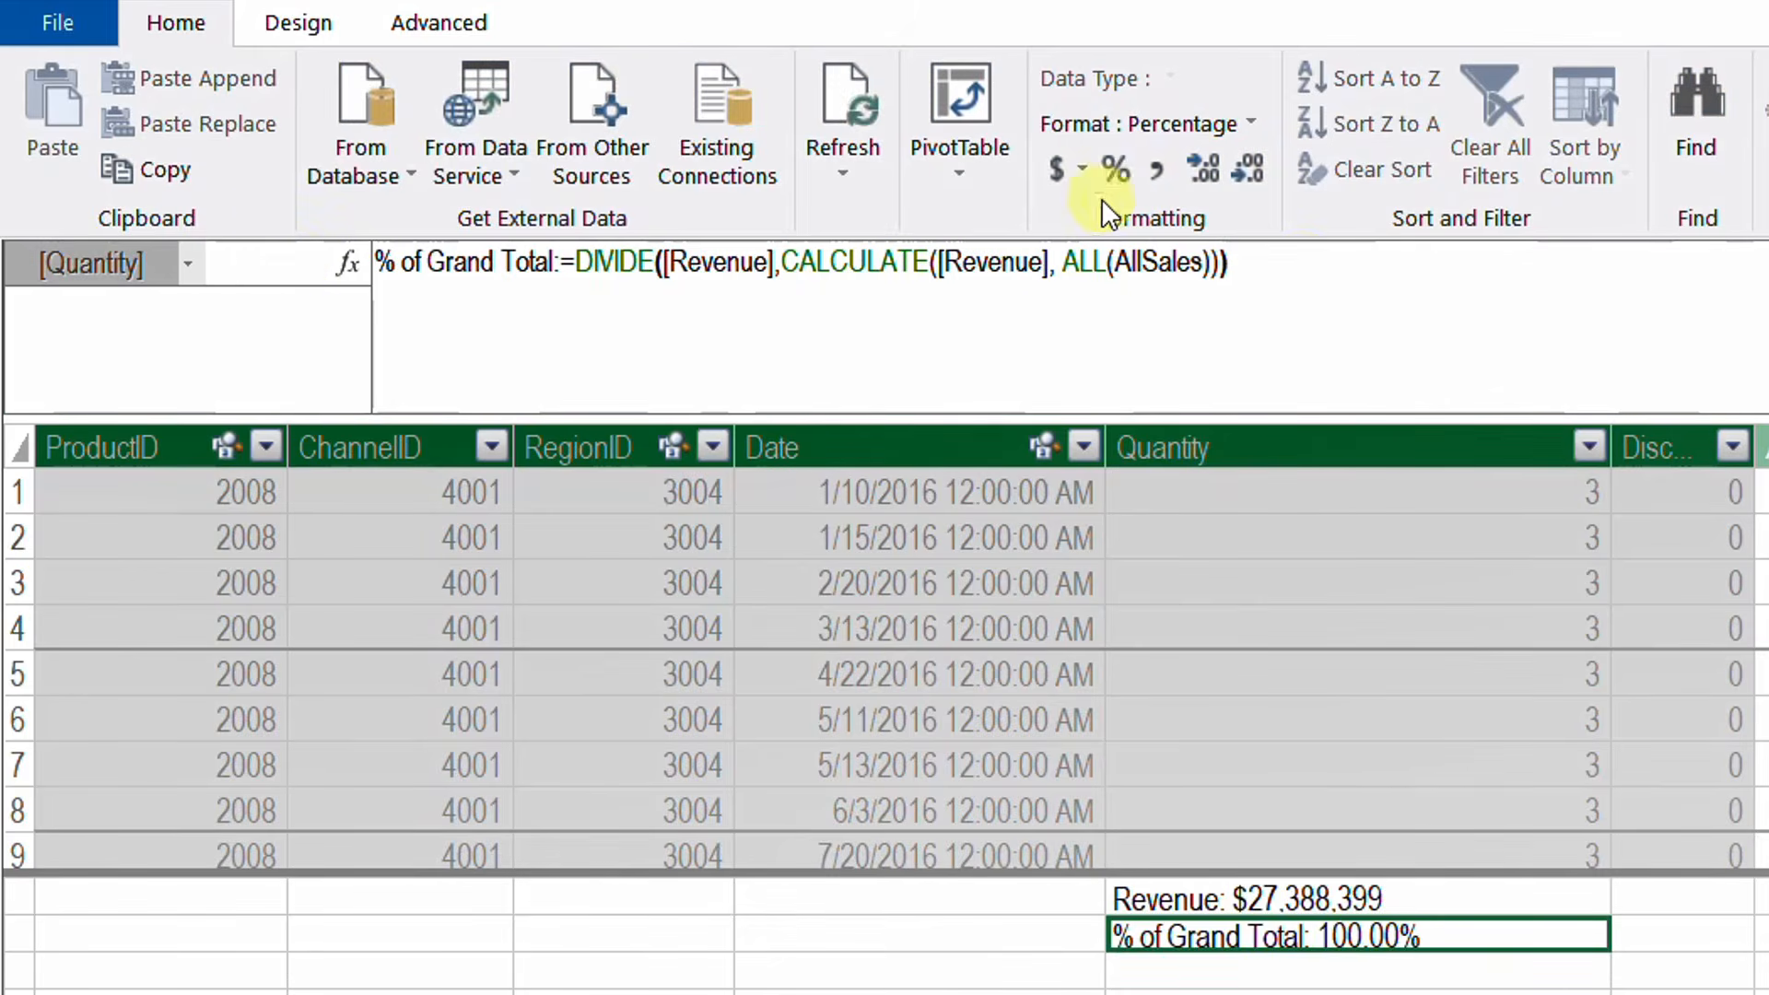
left_click(1248, 173)
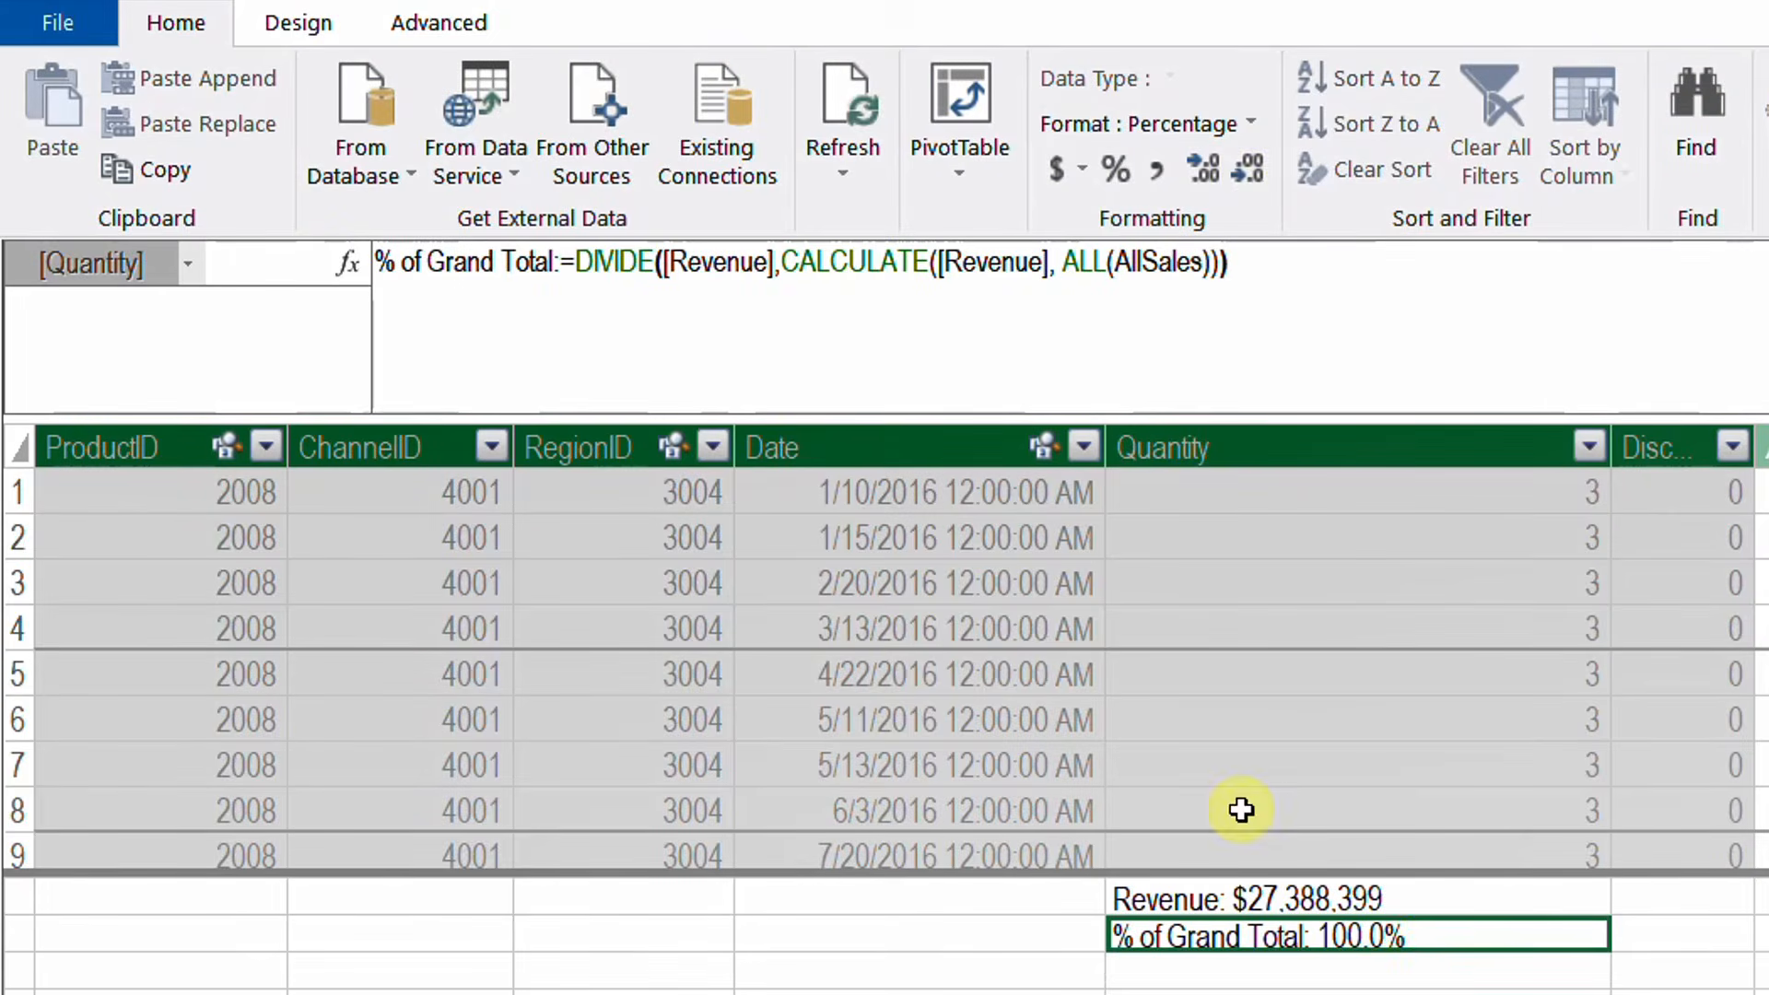
key("alt+Tab")
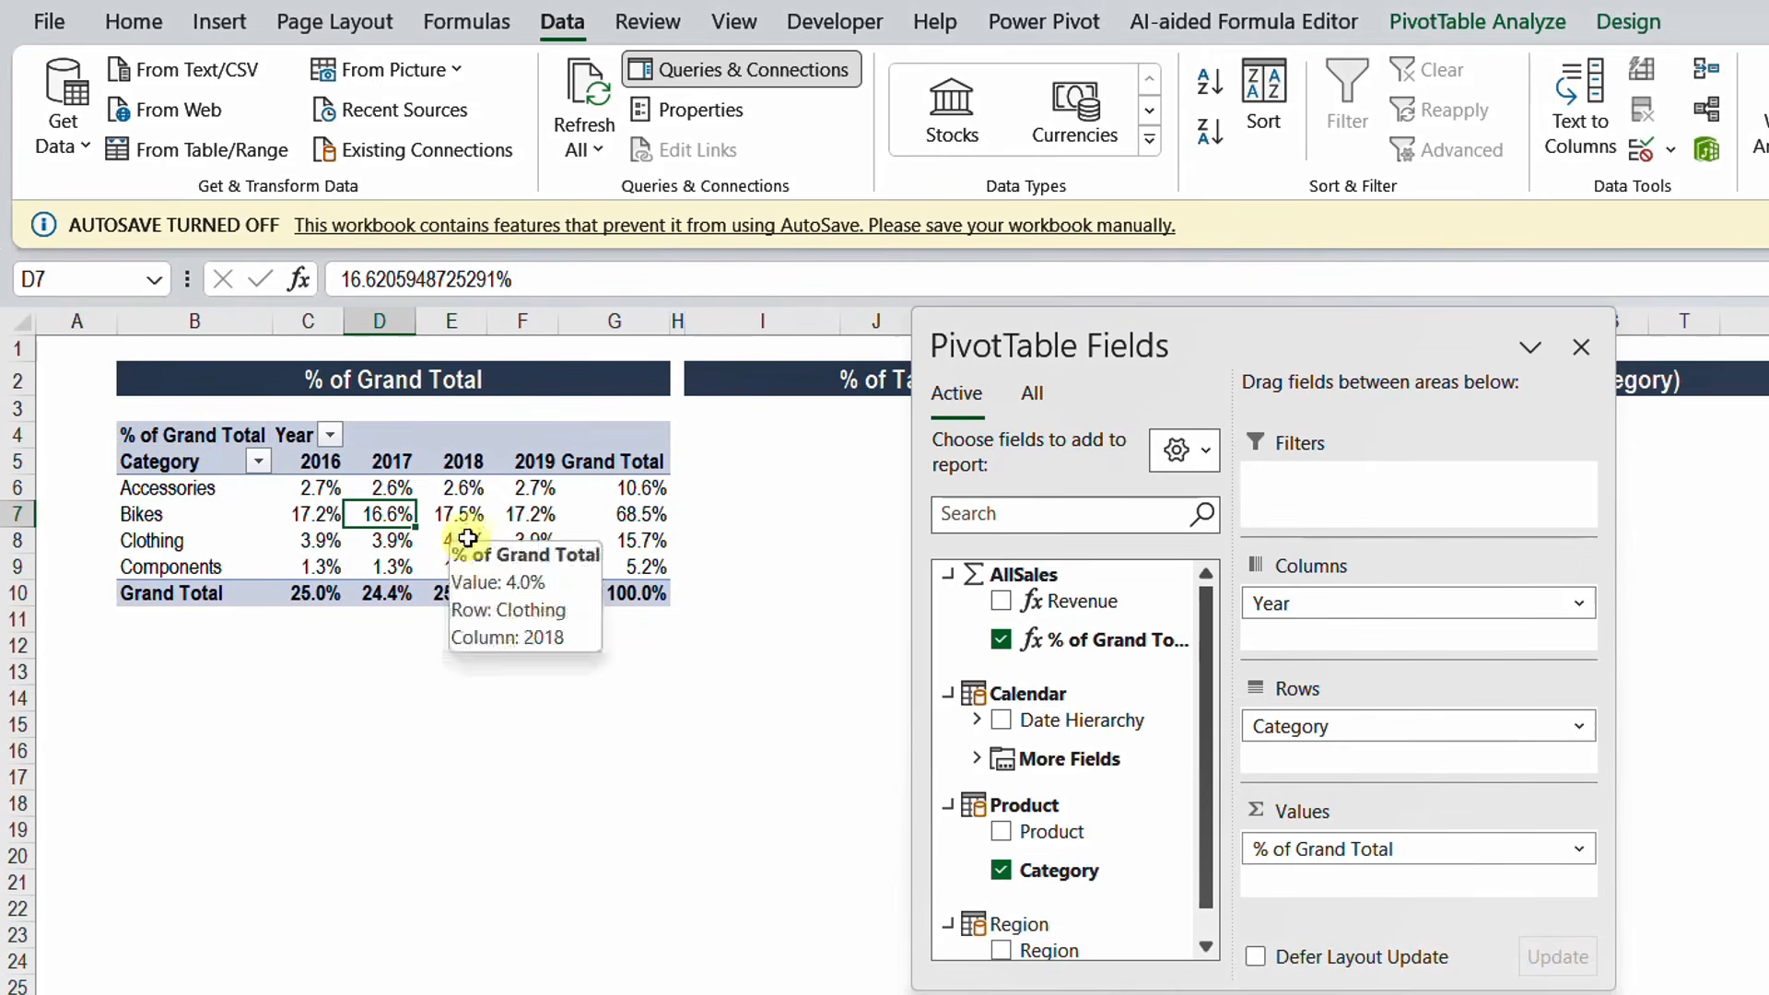
Insert a Region slicer for the pivot table and place it directly below the table with its buttons in three columns.
left_click(1461, 22)
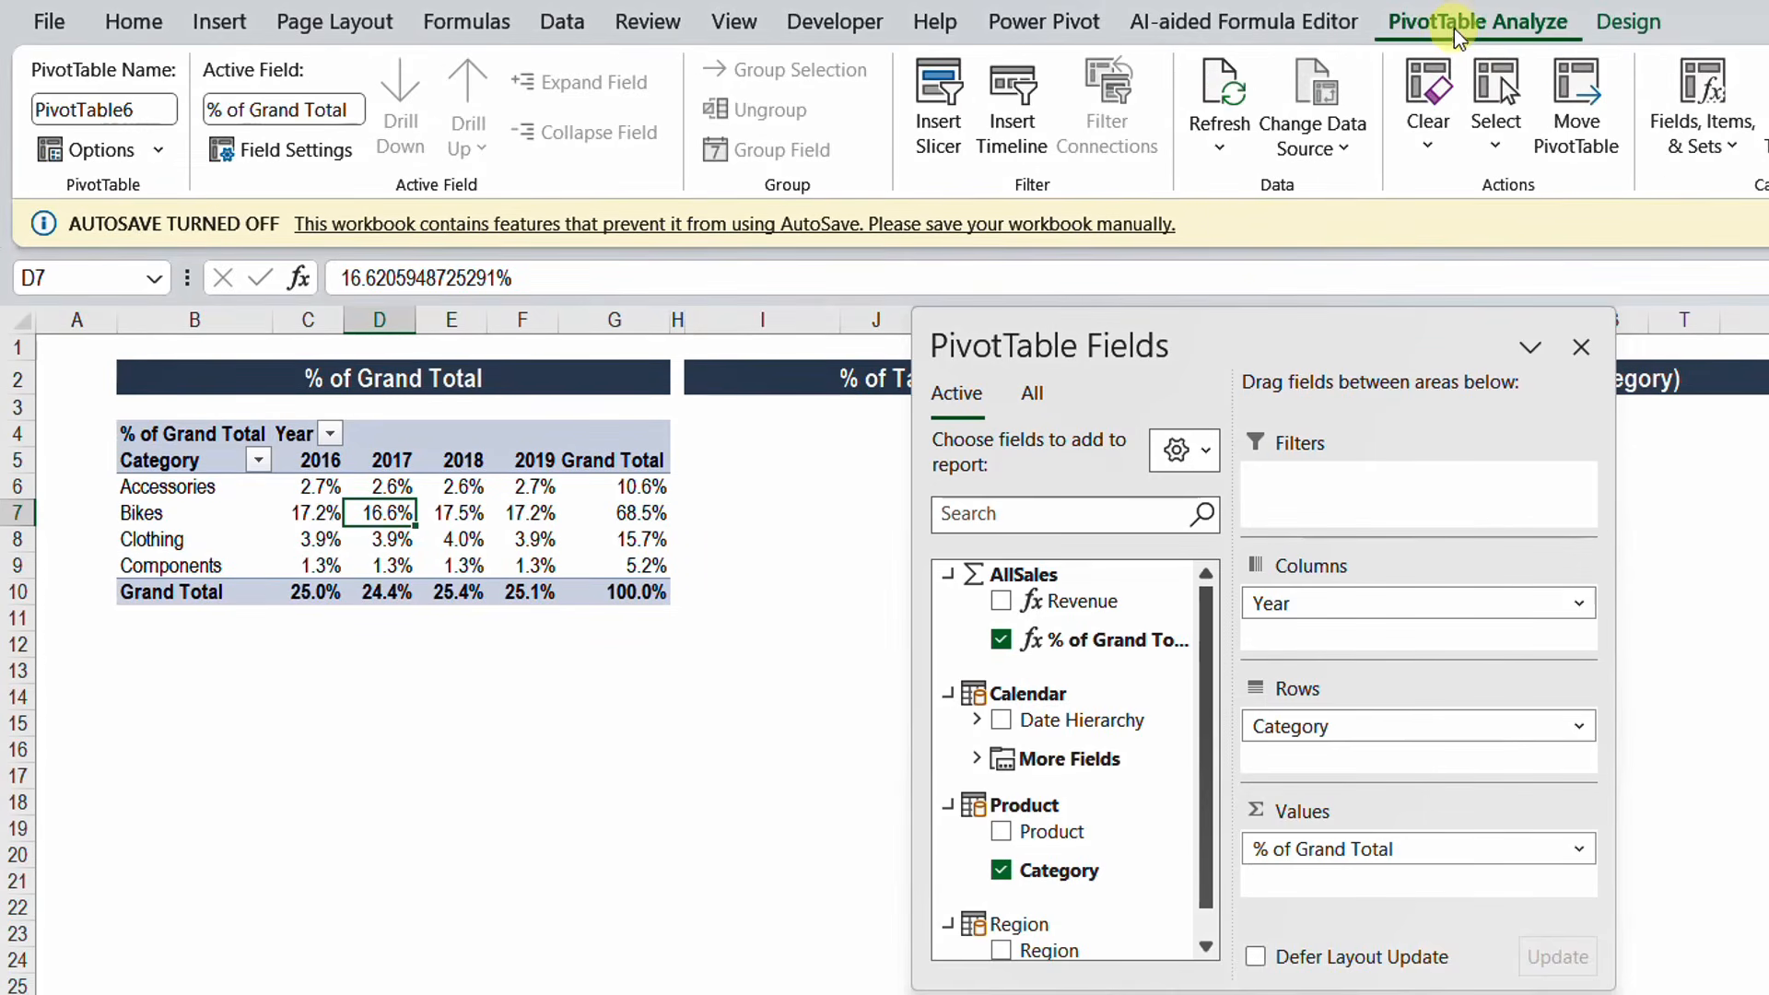
left_click(938, 97)
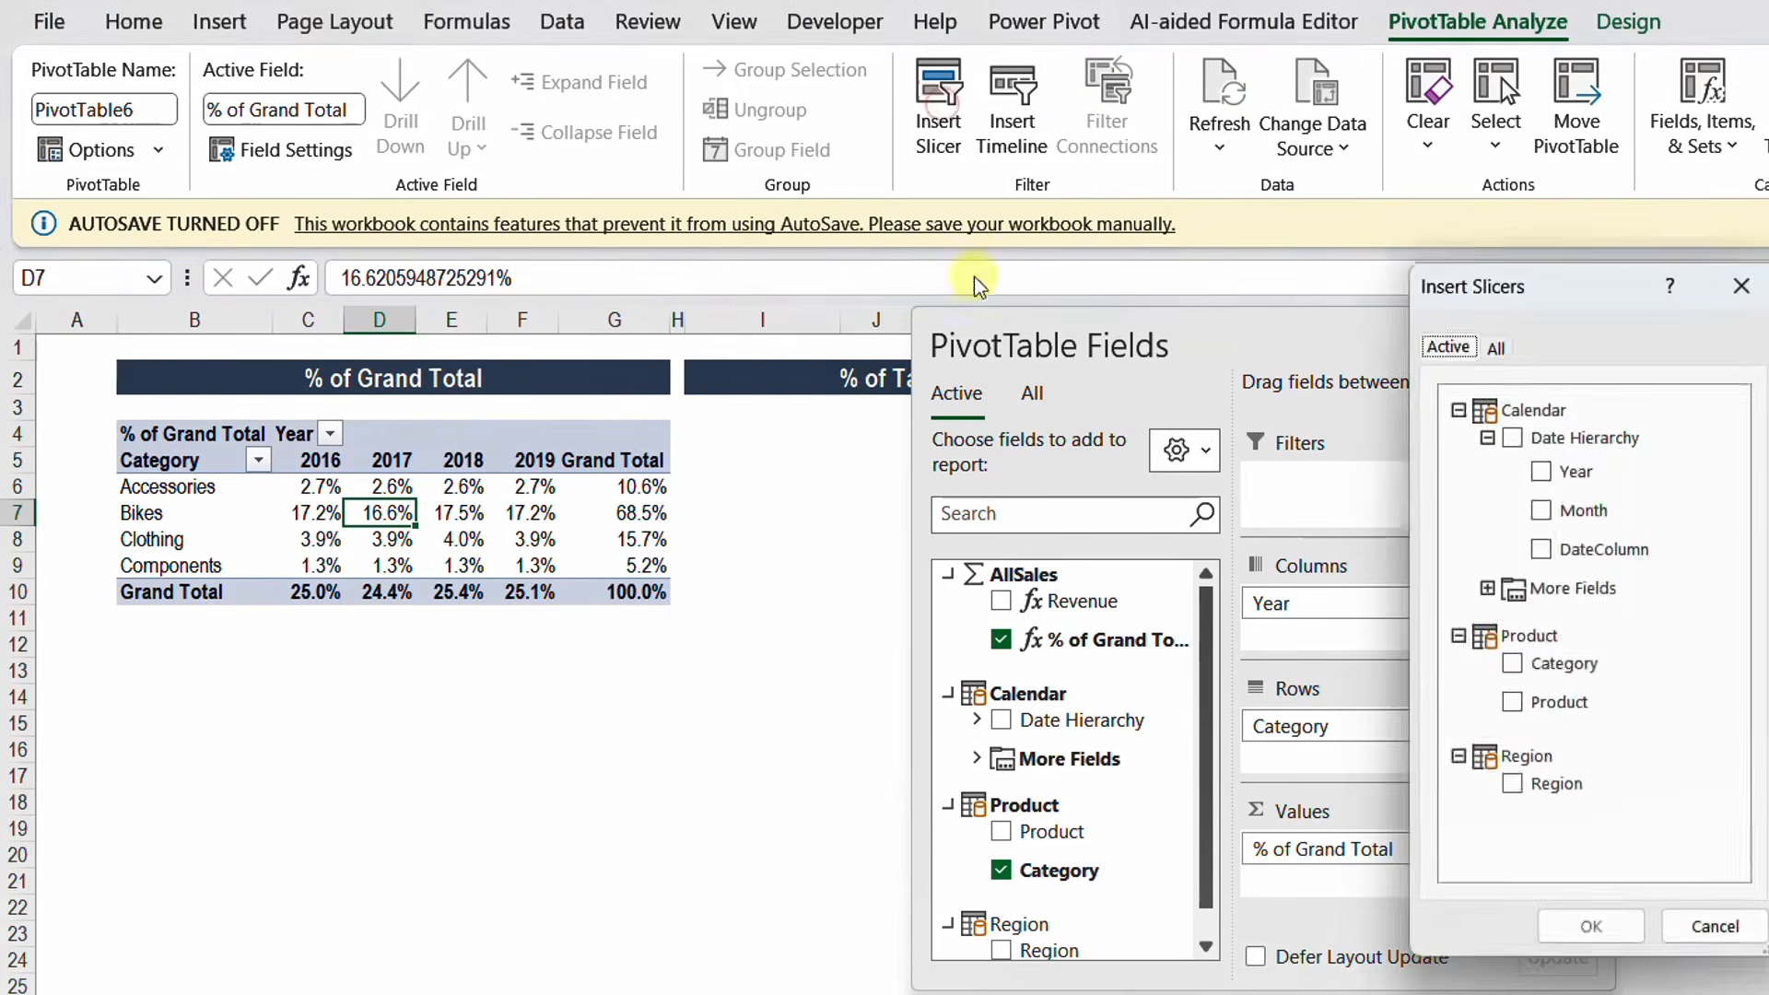
left_click_drag(1504, 291, 809, 293)
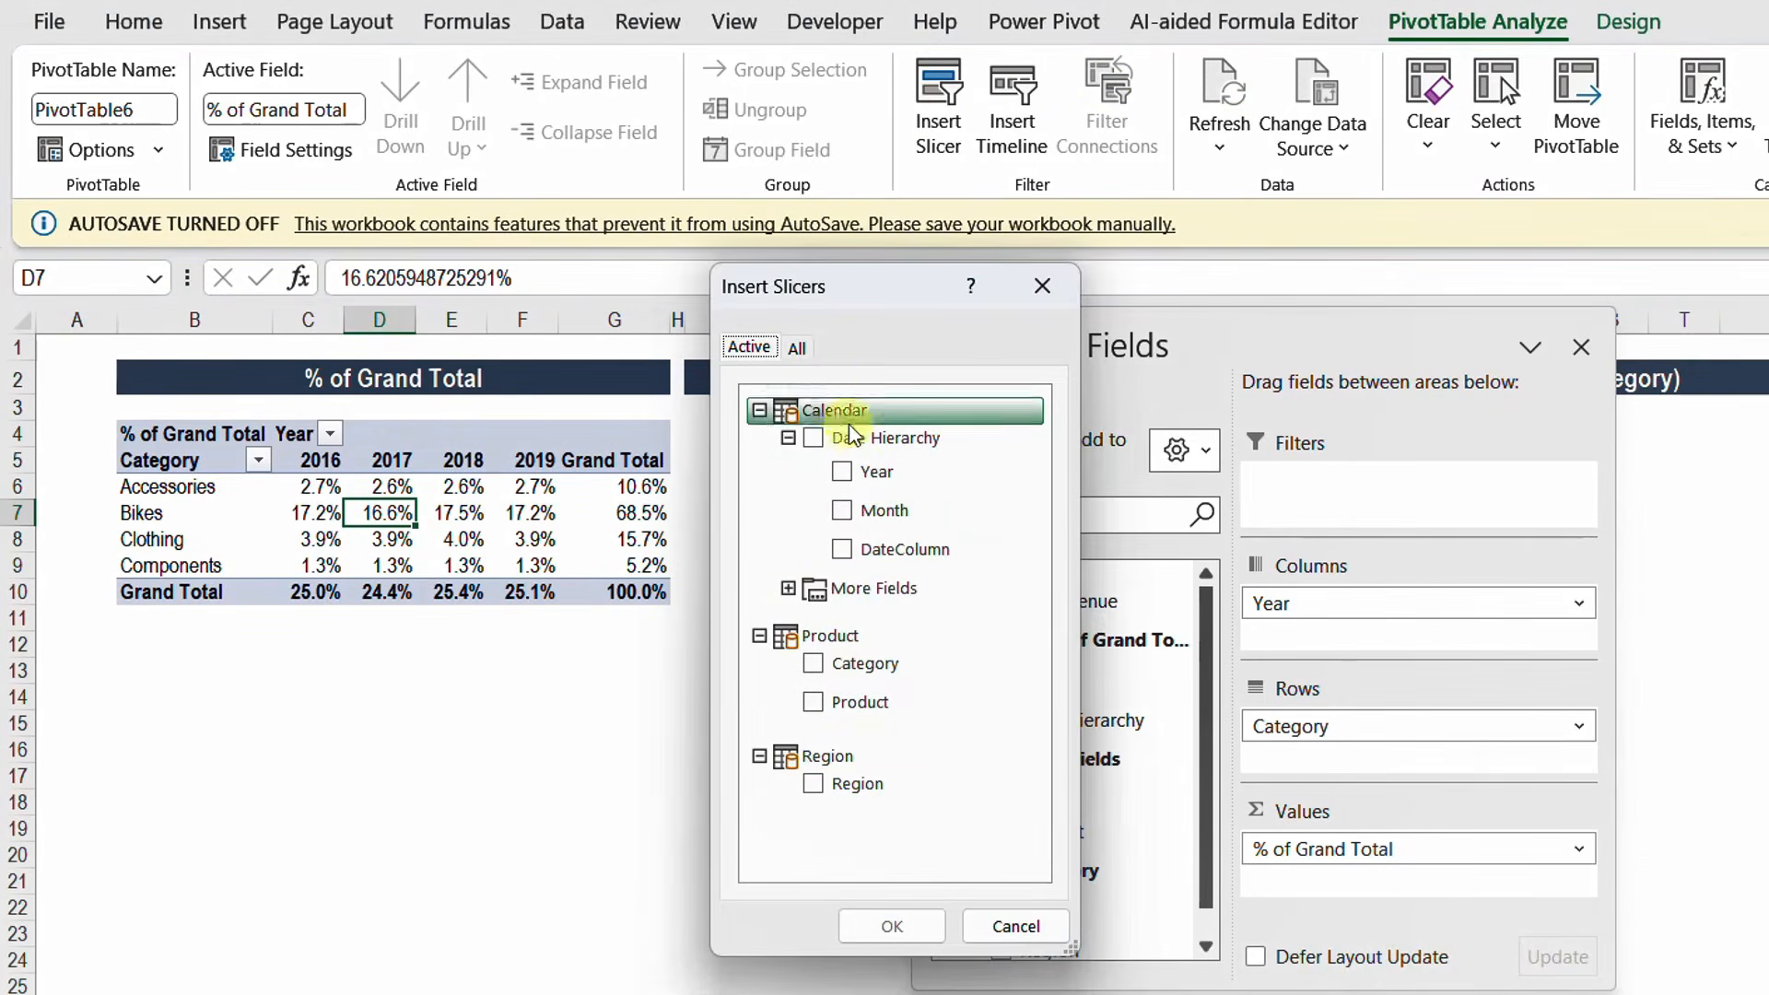
left_click(798, 348)
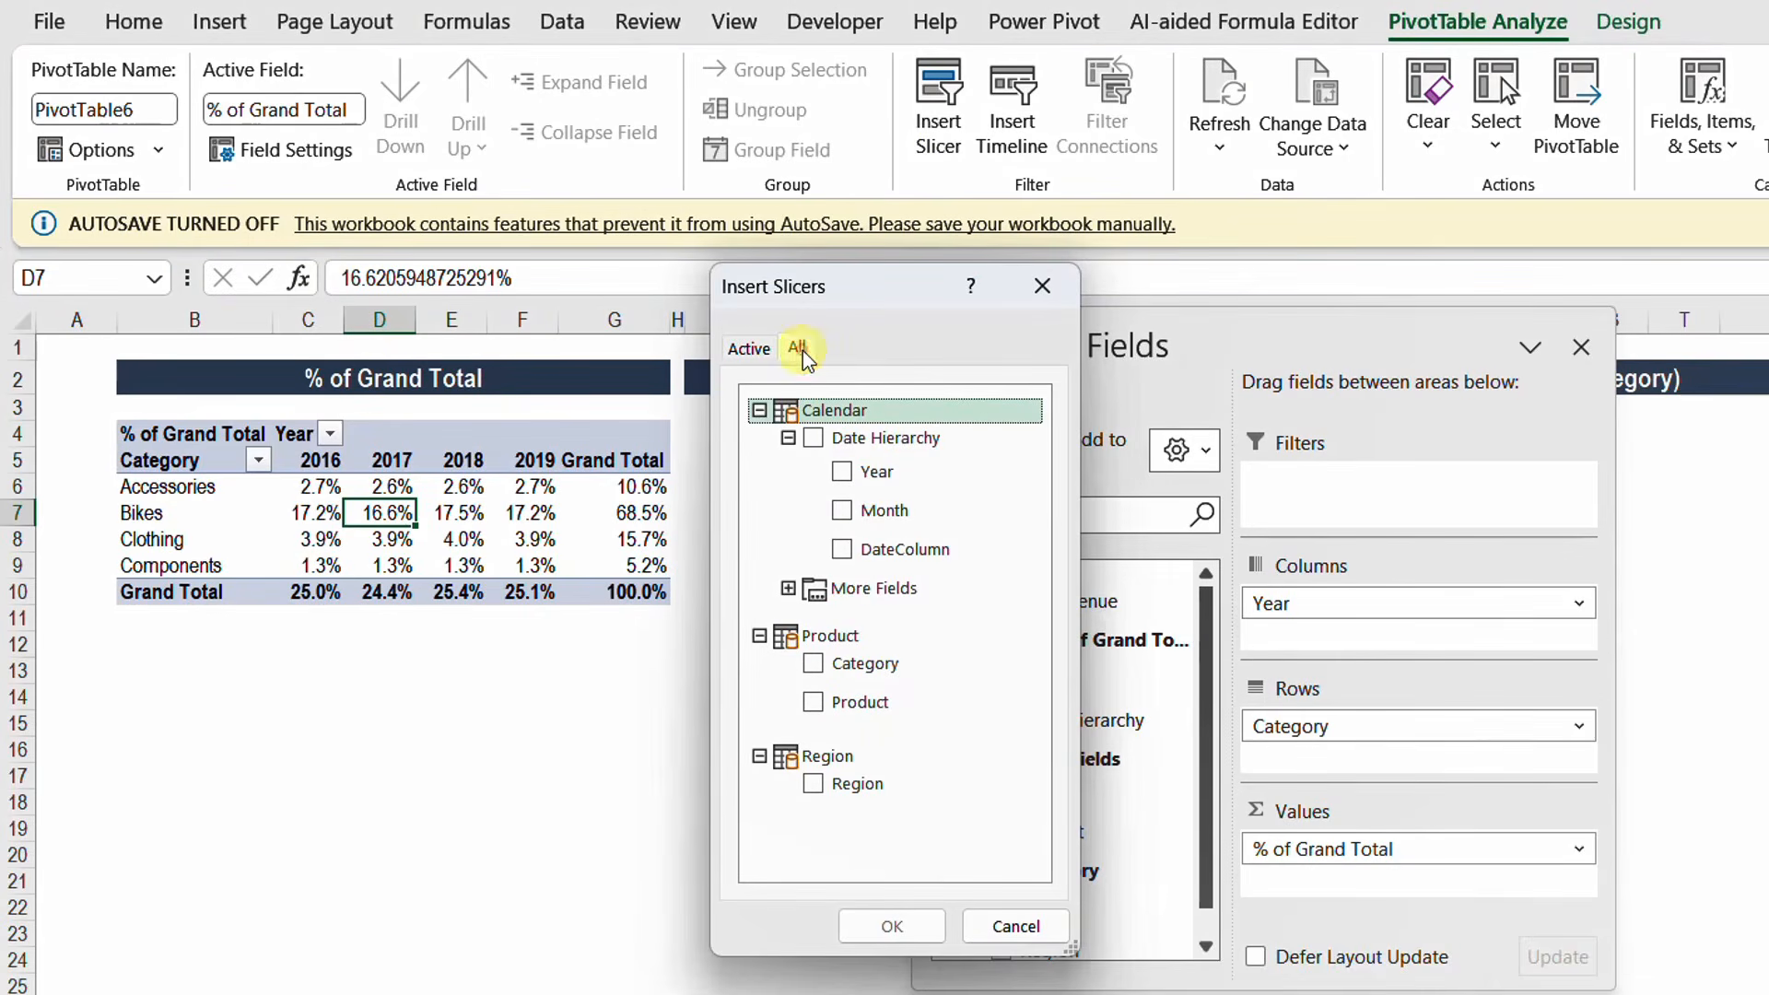
left_click(807, 785)
left_click(916, 928)
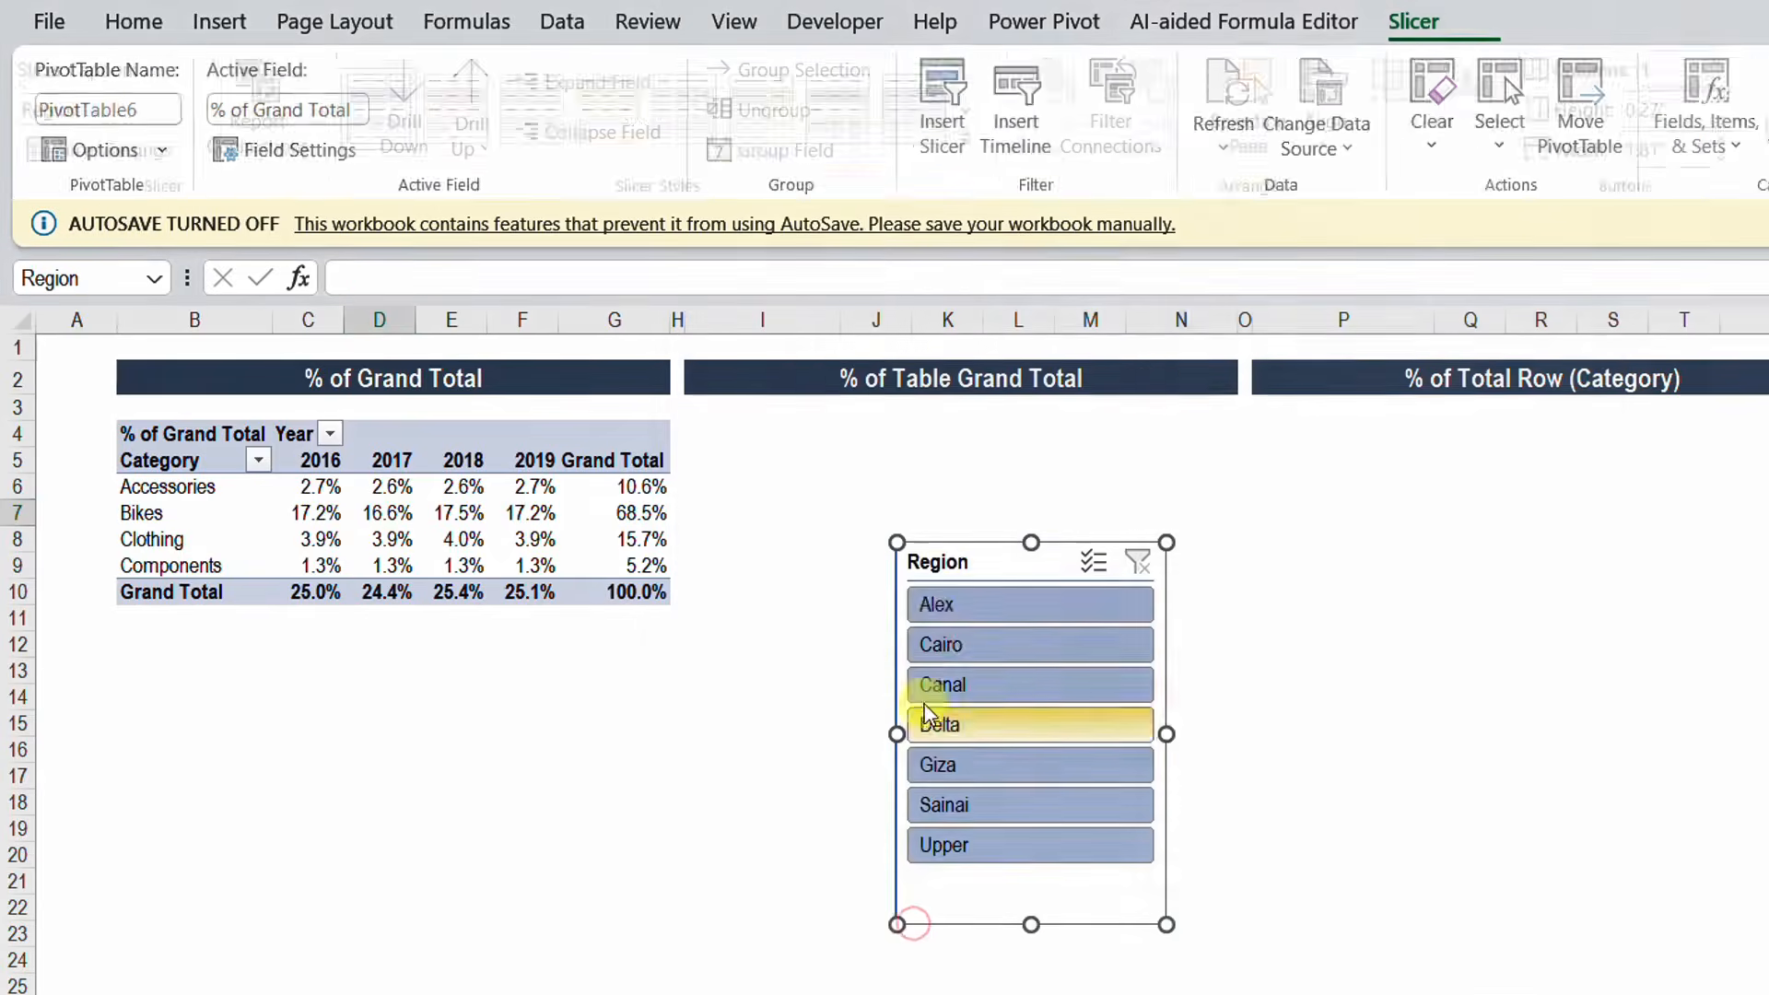
left_click_drag(978, 561, 320, 654)
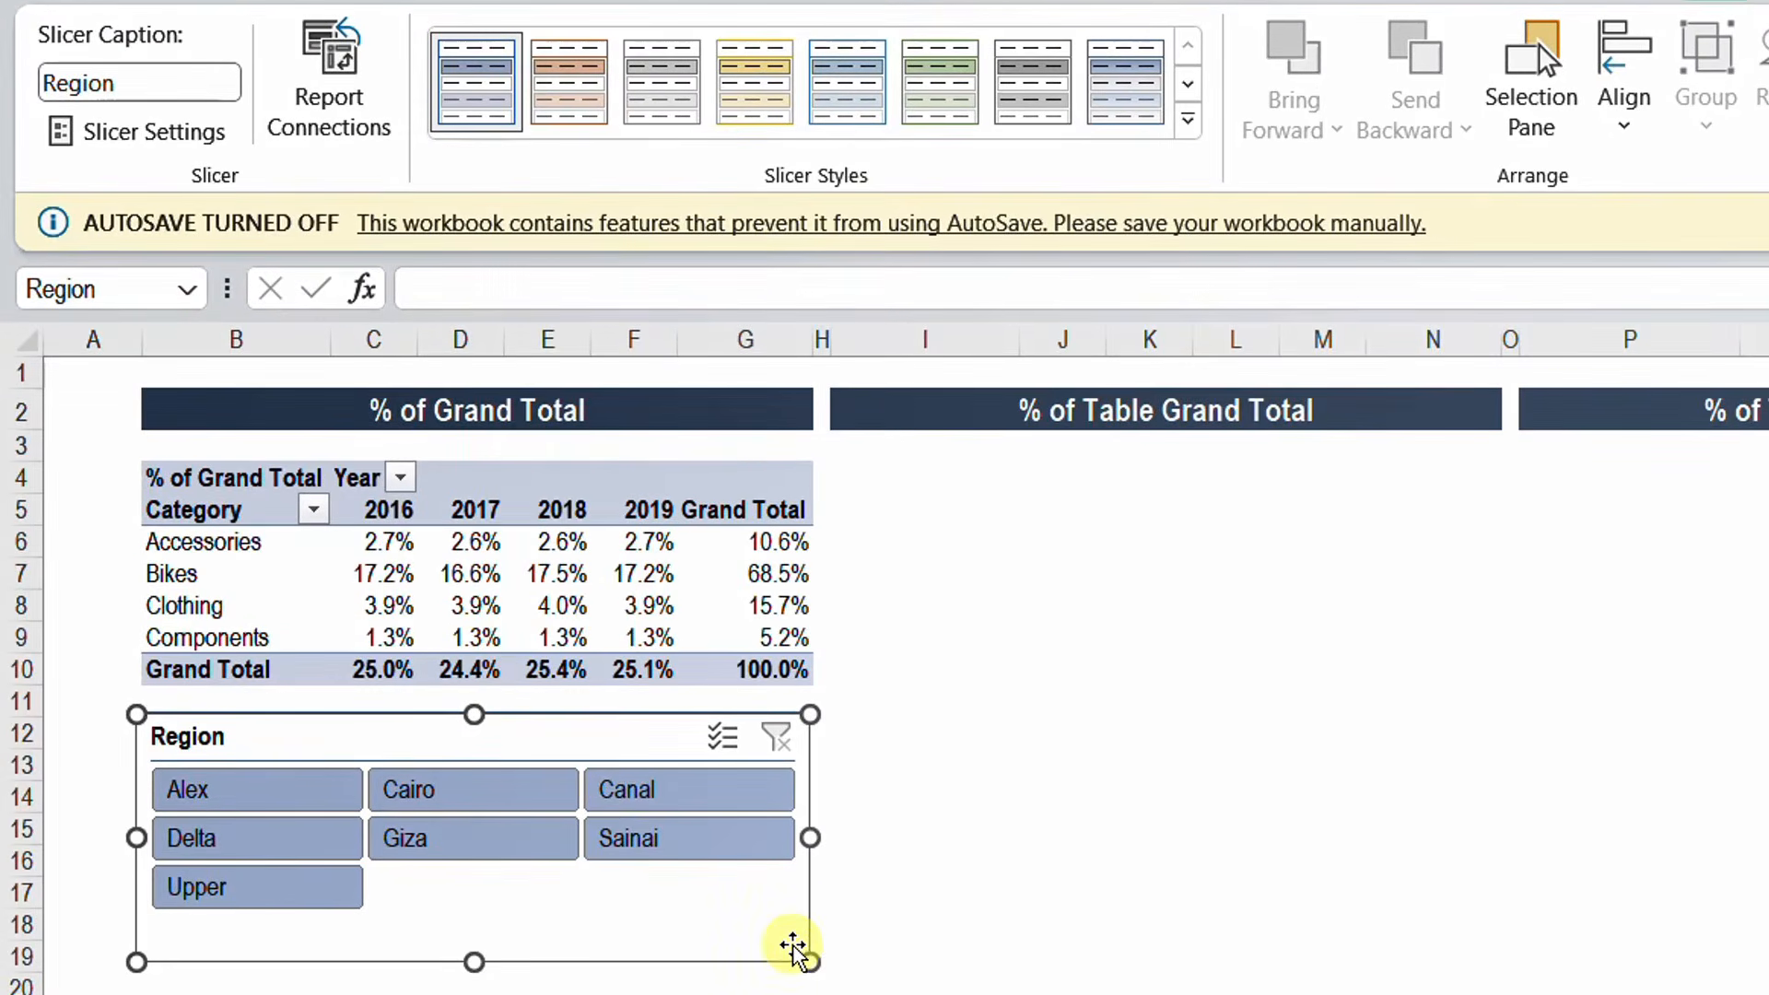
Filter the pivot table by the regions Alex, Cairo, Canal and Sainai in turn and examine the % of Grand Total values.
left_click(316, 810)
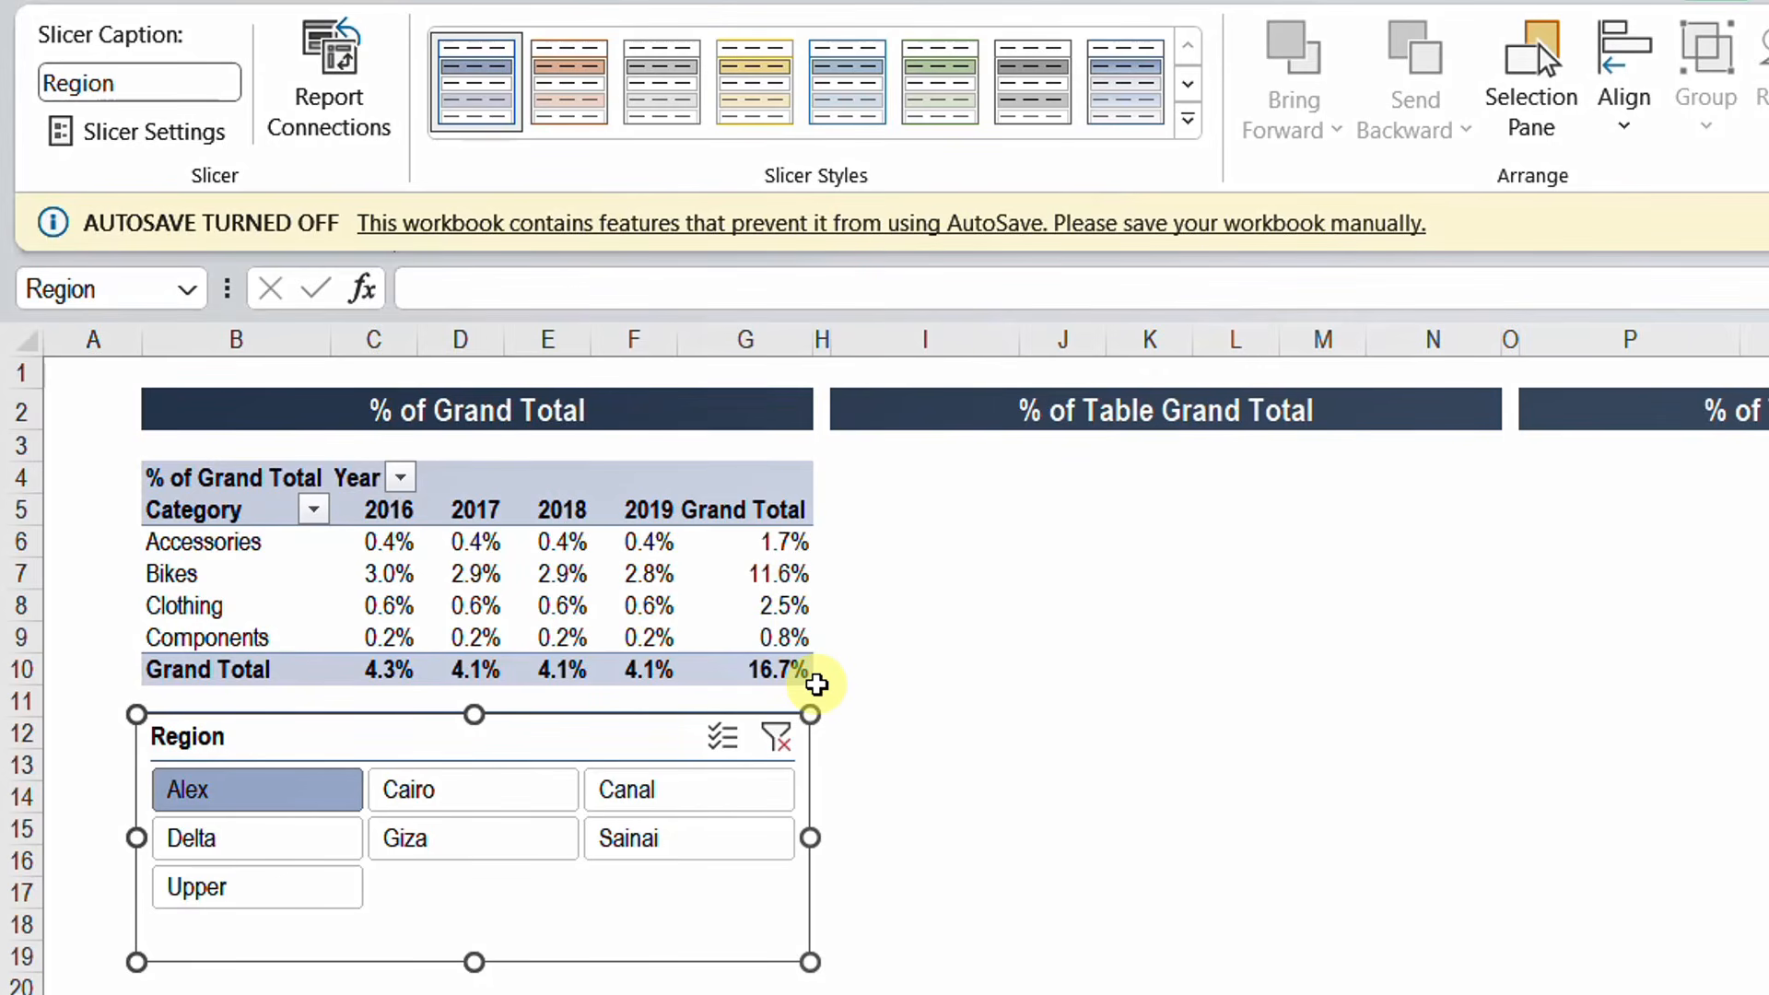
left_click(513, 788)
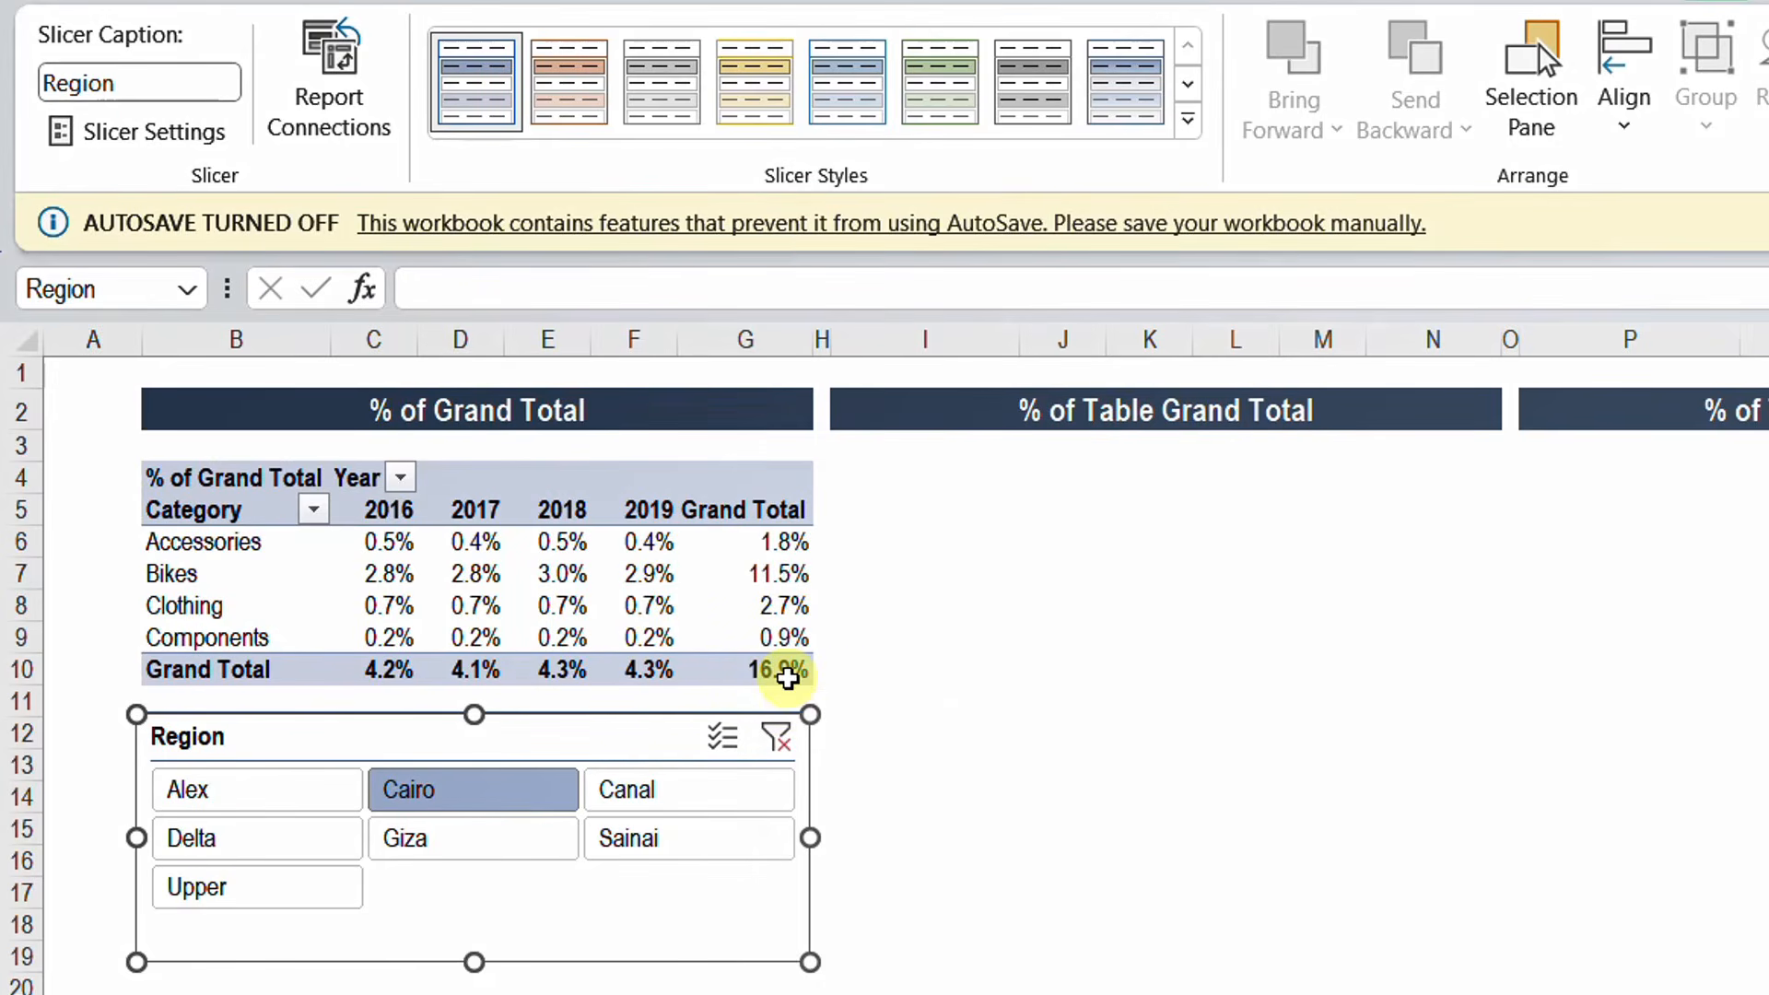
mouse_move(787, 678)
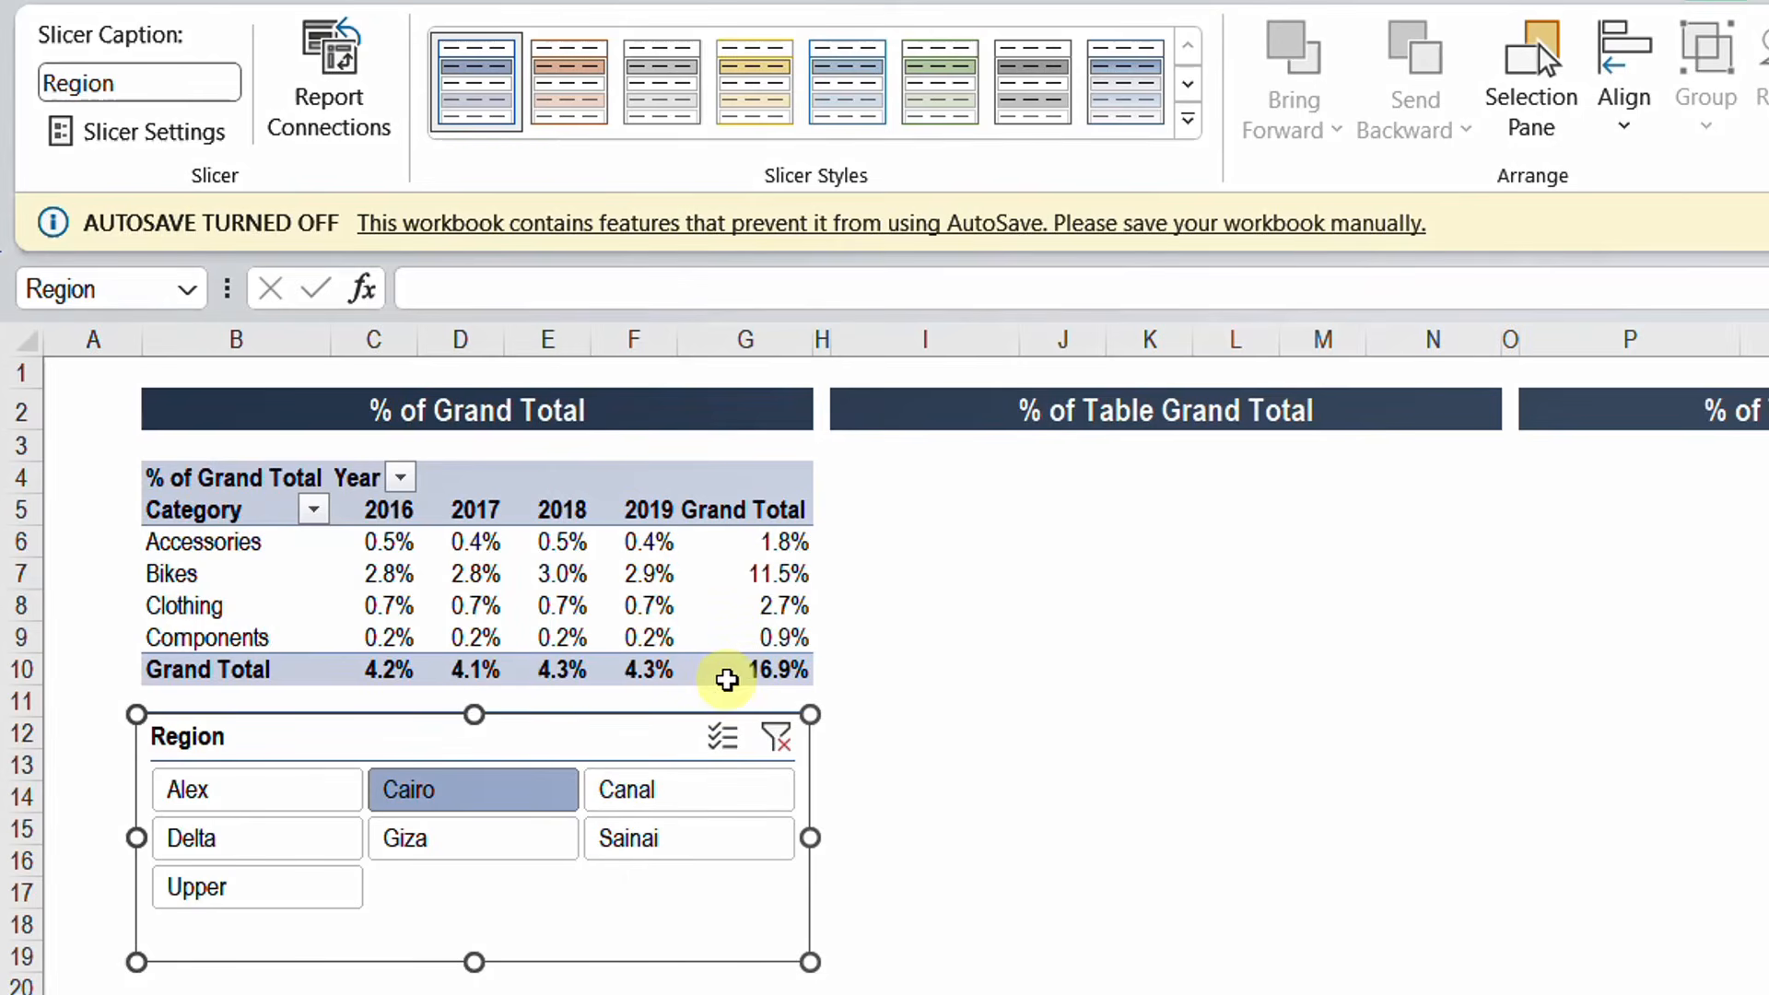
mouse_move(733, 680)
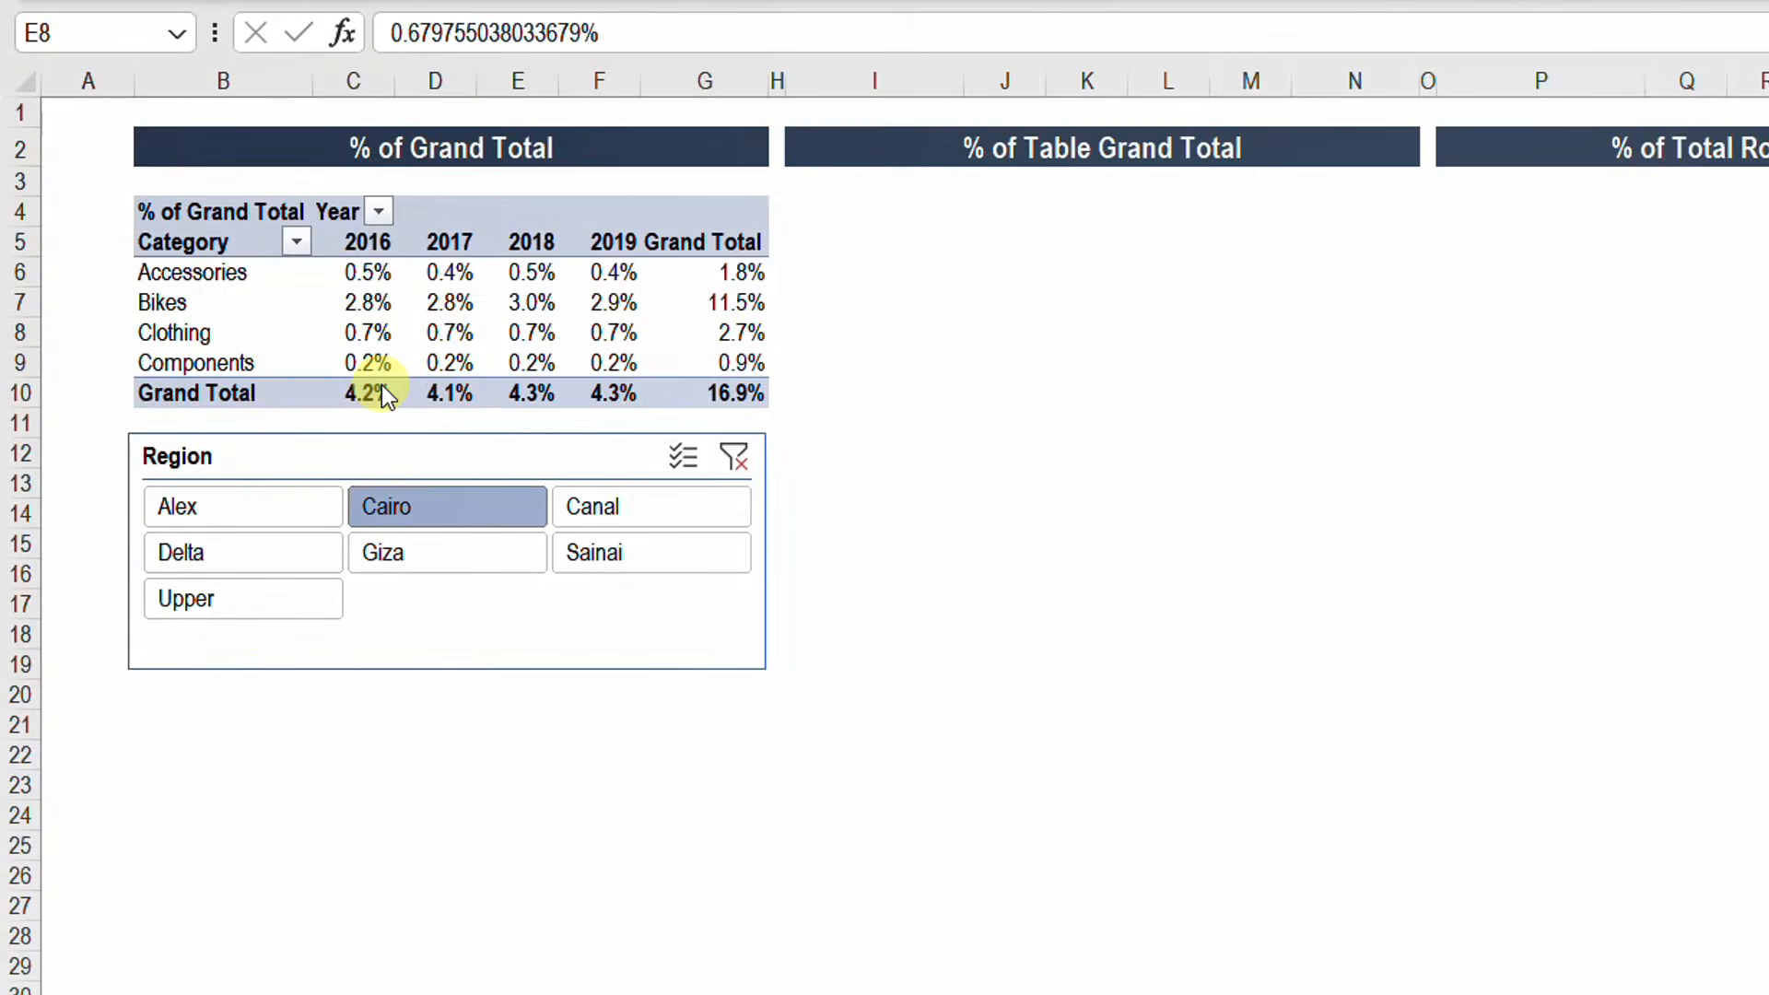
left_click(445, 334)
mouse_move(482, 386)
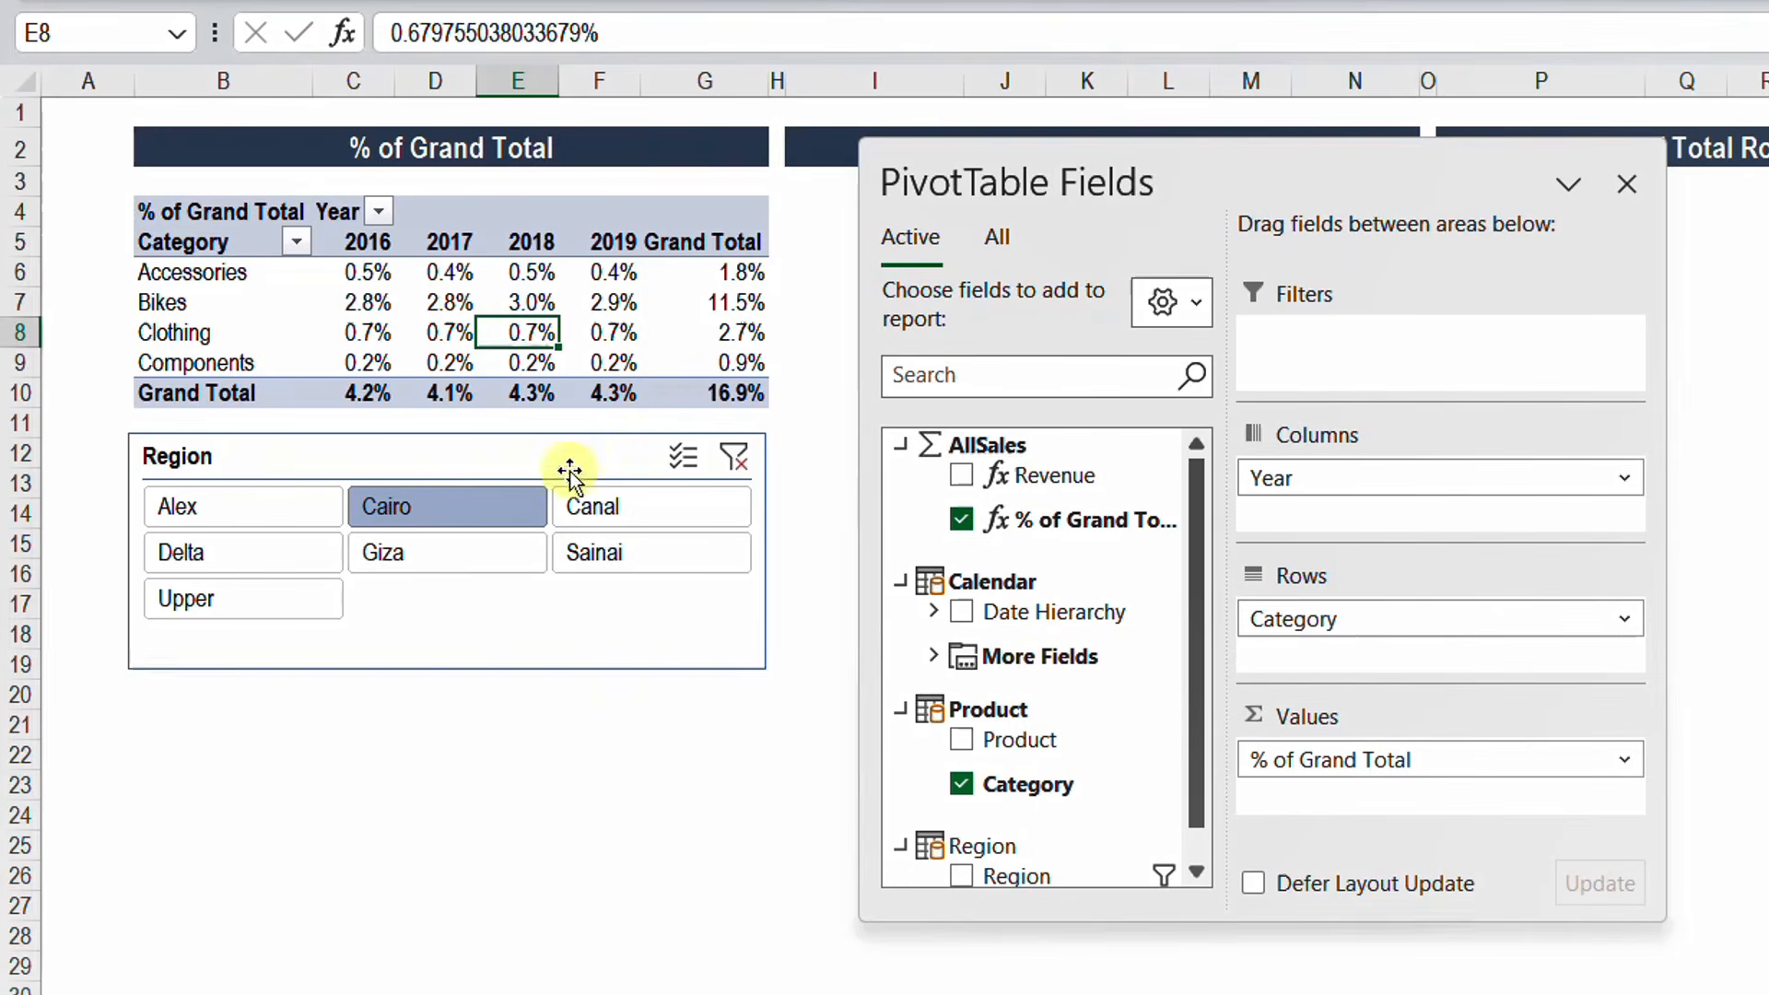
left_click(615, 503)
left_click(623, 556)
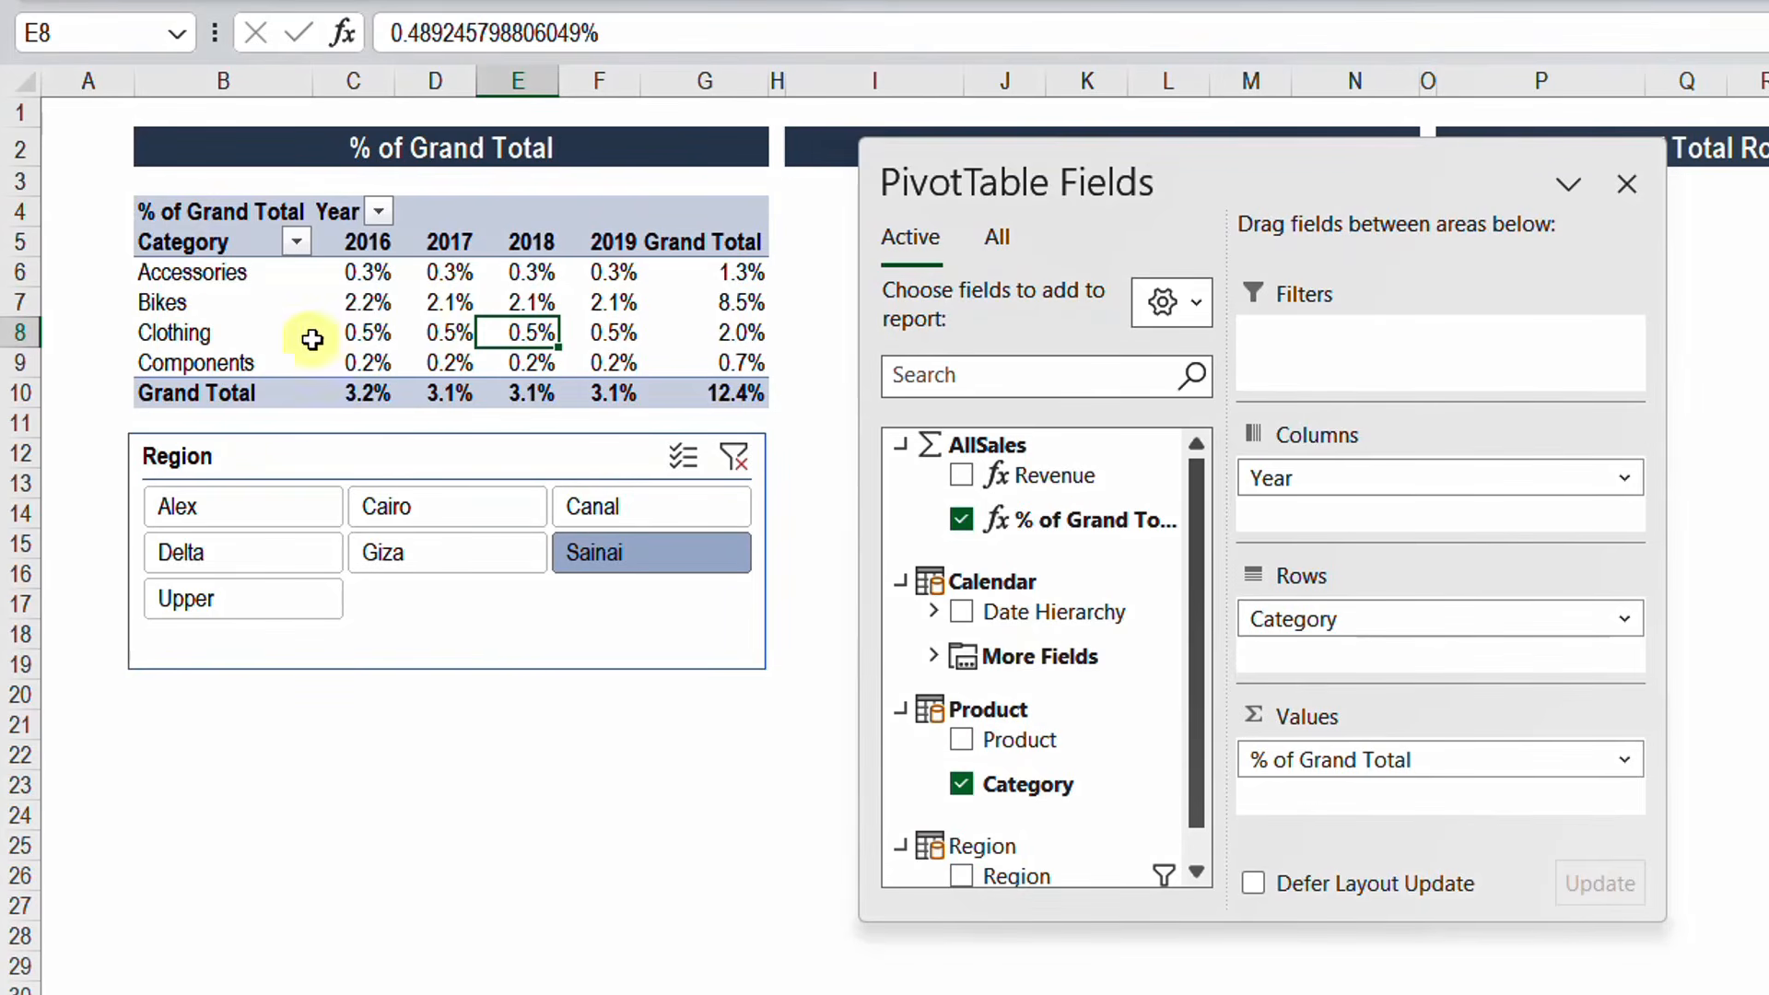
mouse_move(410, 369)
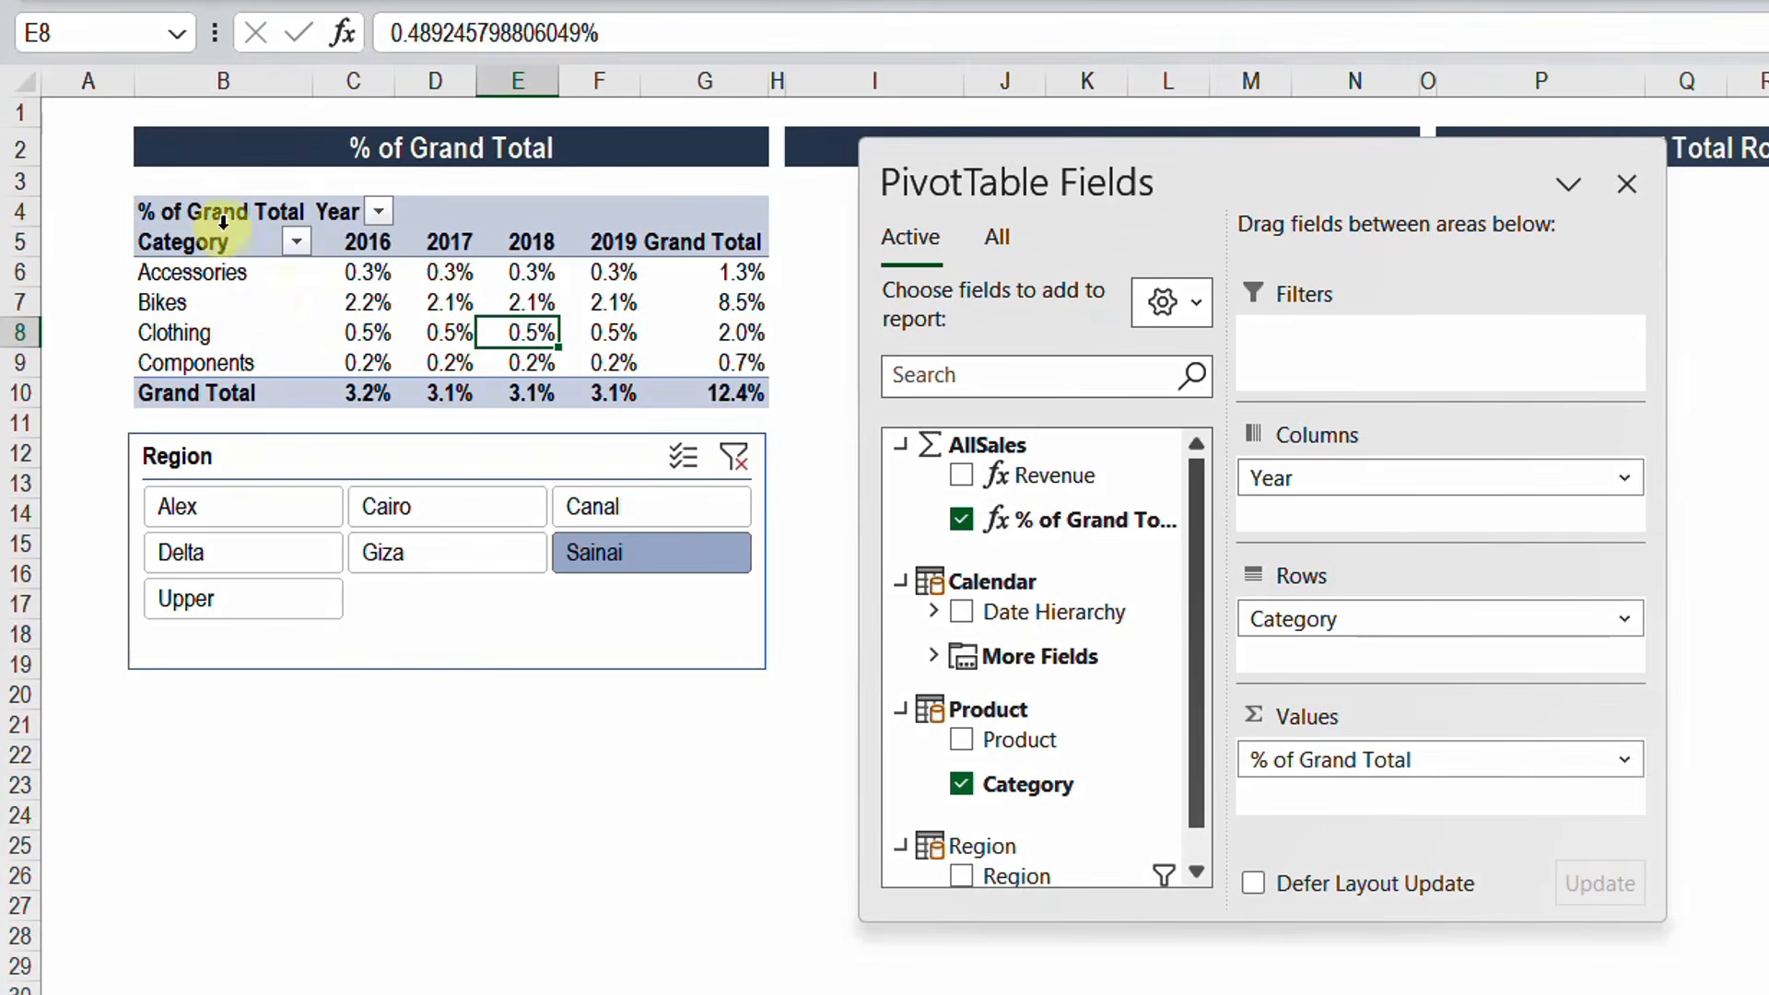
Copy the pivot table to I4 under the % of Table Grand Total heading and remove % of Grand Total from the copy's values.
left_click_drag(219, 214, 691, 387)
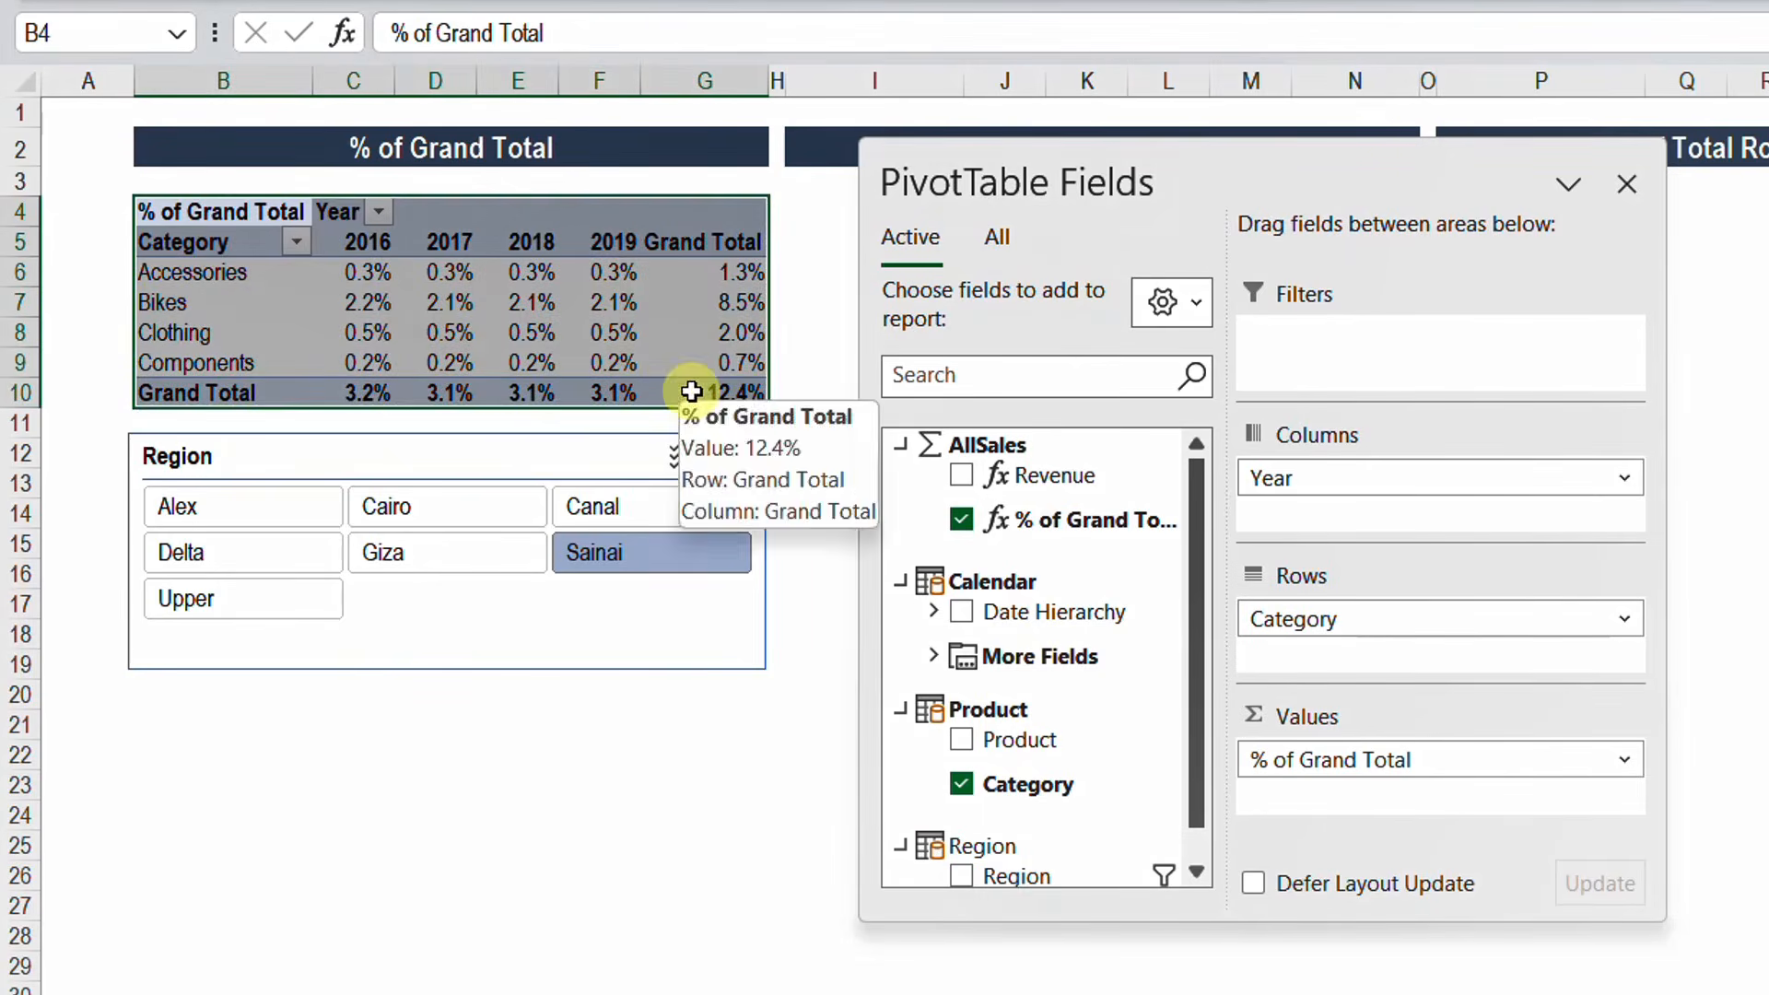
key("ctrl+c")
key("Right")
key("Right")
key("Right")
key("Right")
key("Right")
key("Right")
key("Right")
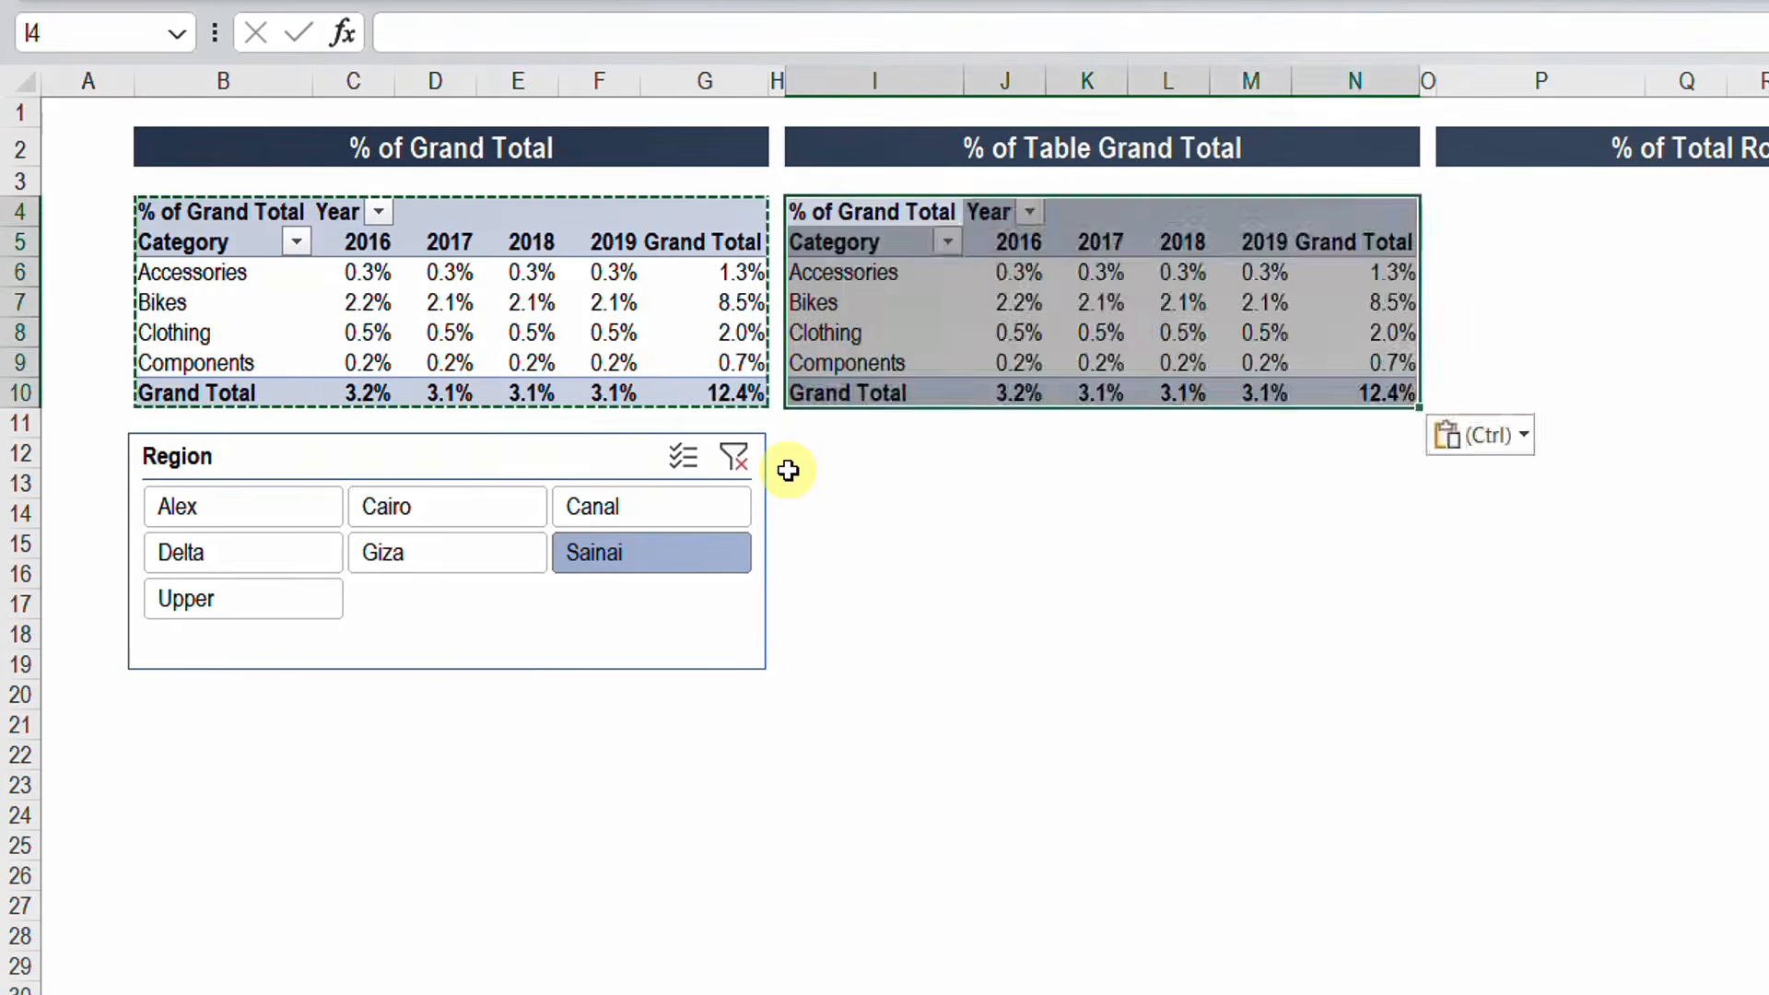
key("ctrl+v")
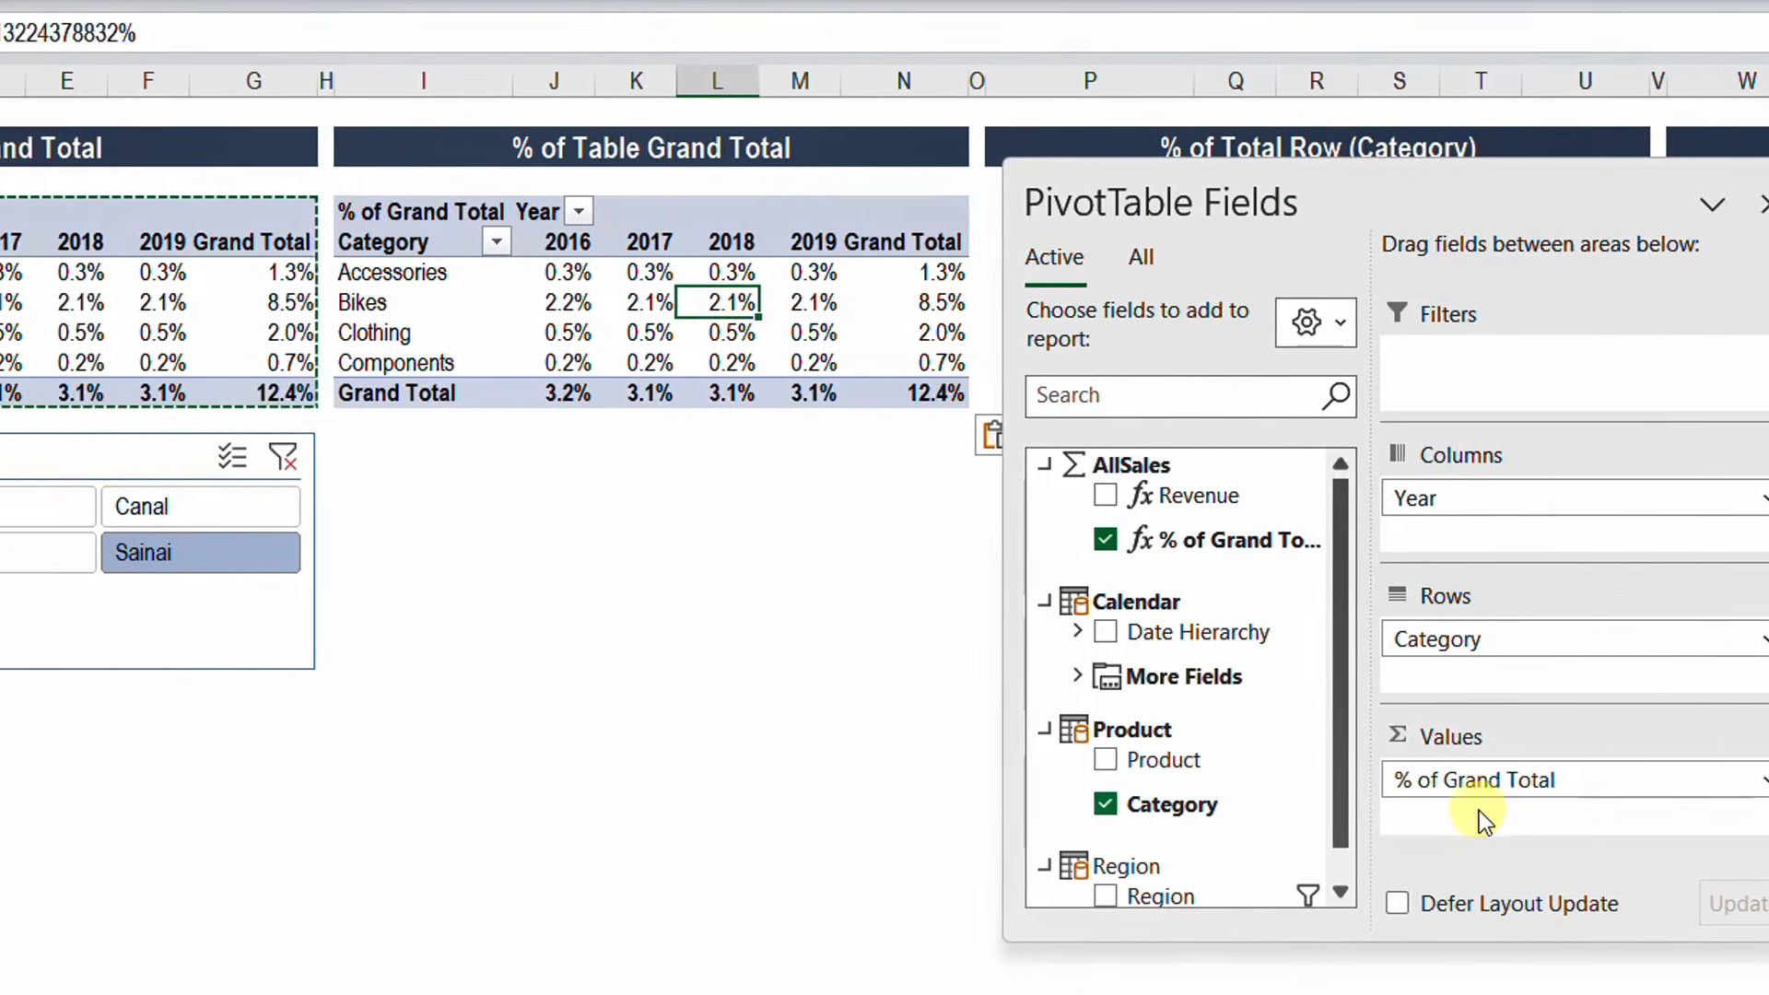
left_click_drag(1401, 790, 621, 706)
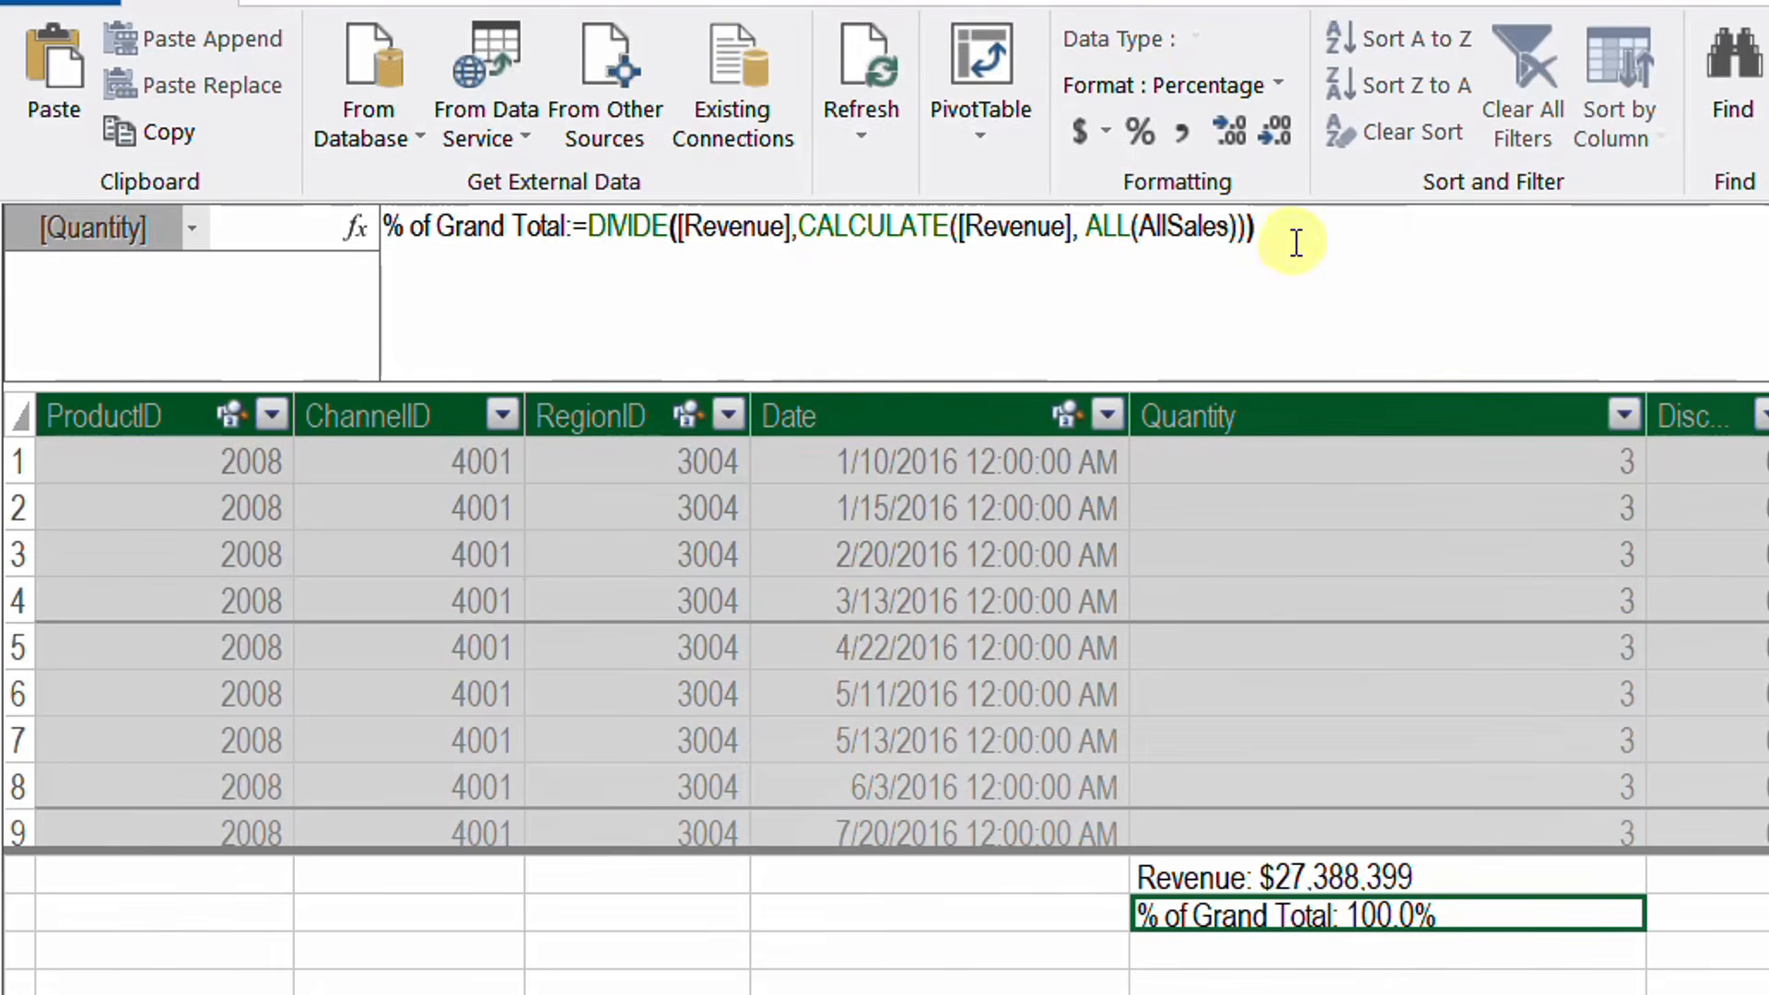
Duplicate the % of Grand Total formula into the empty Power Pivot cell below it and name the copy "% of Table Grand Total".
left_click(1236, 225)
left_click_drag(1276, 228, 350, 241)
key("Escape")
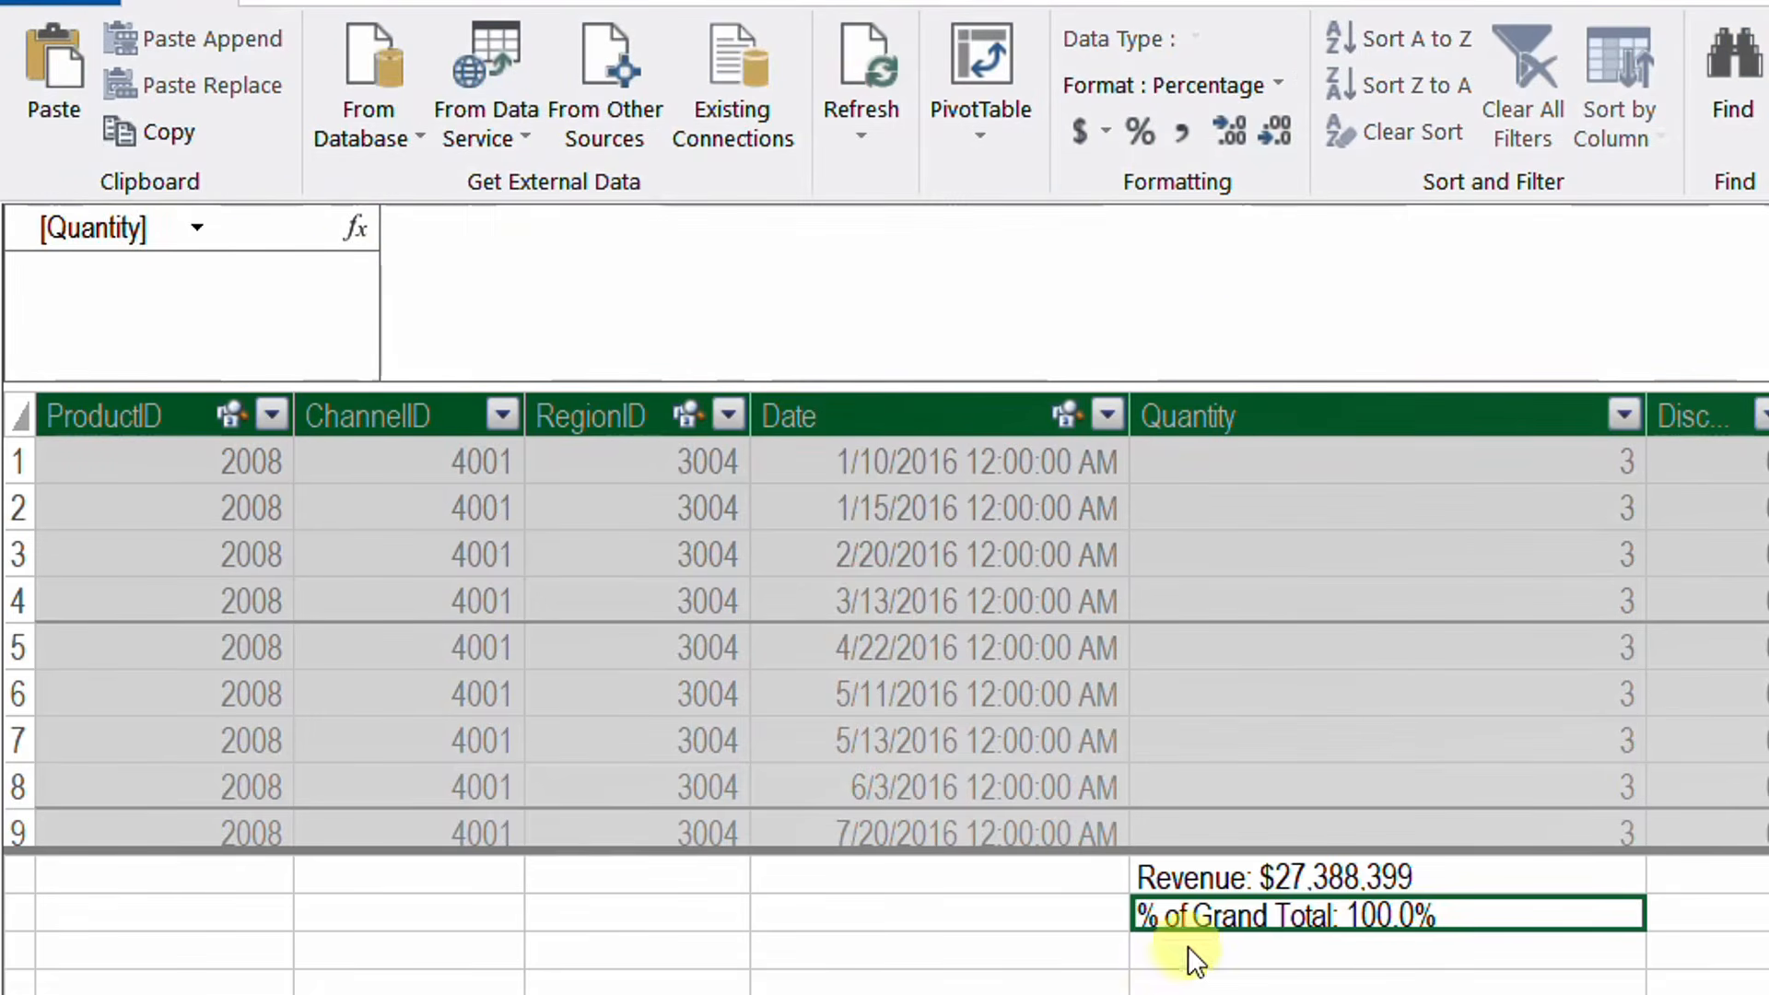
left_click(1189, 949)
left_click(533, 251)
key("ctrl+v")
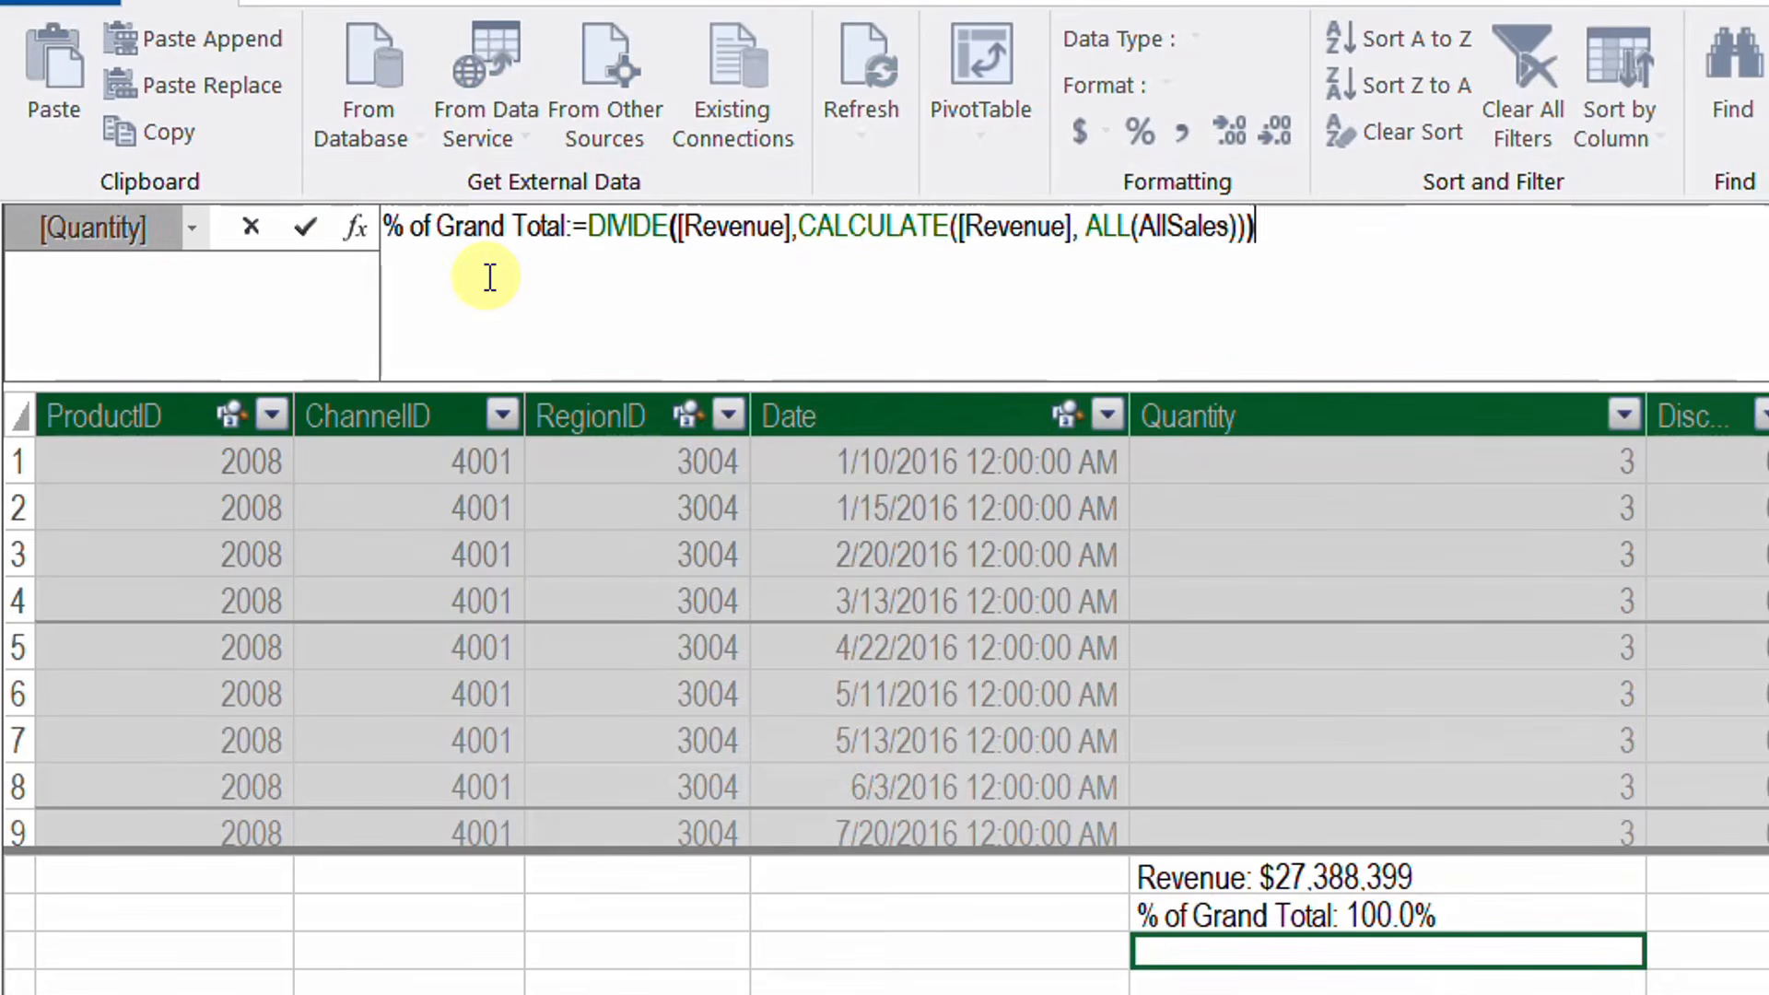
left_click(437, 227)
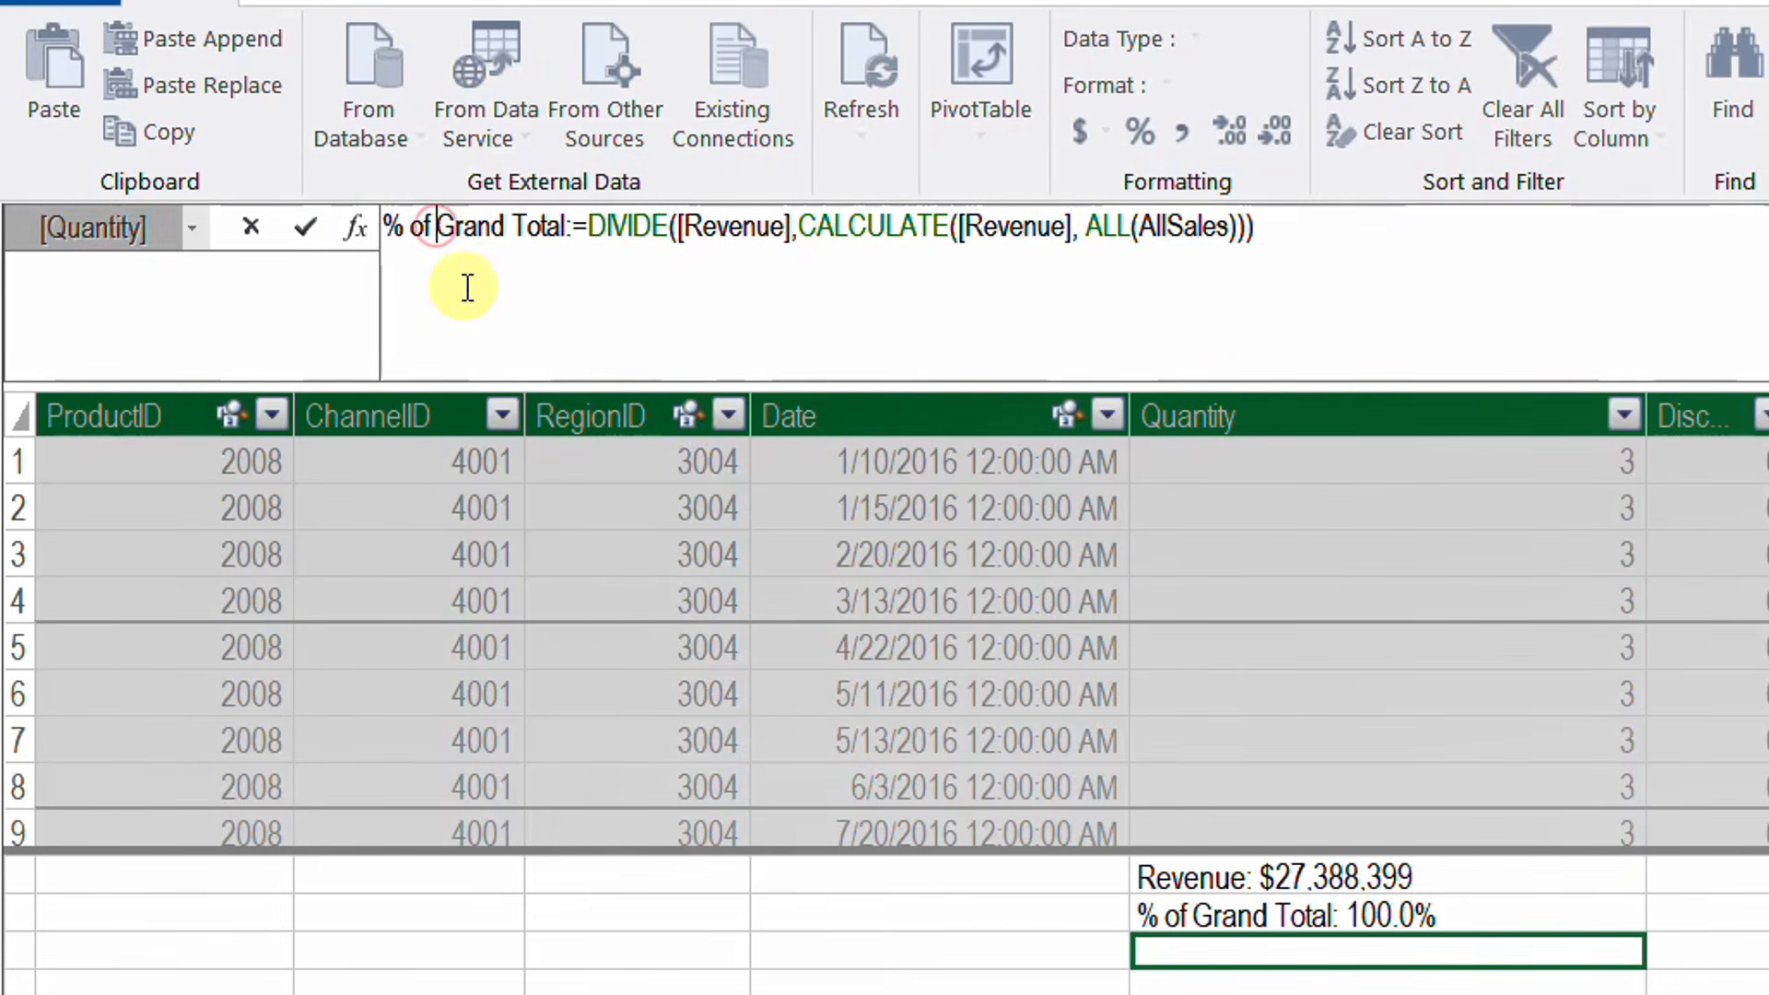
type("Table")
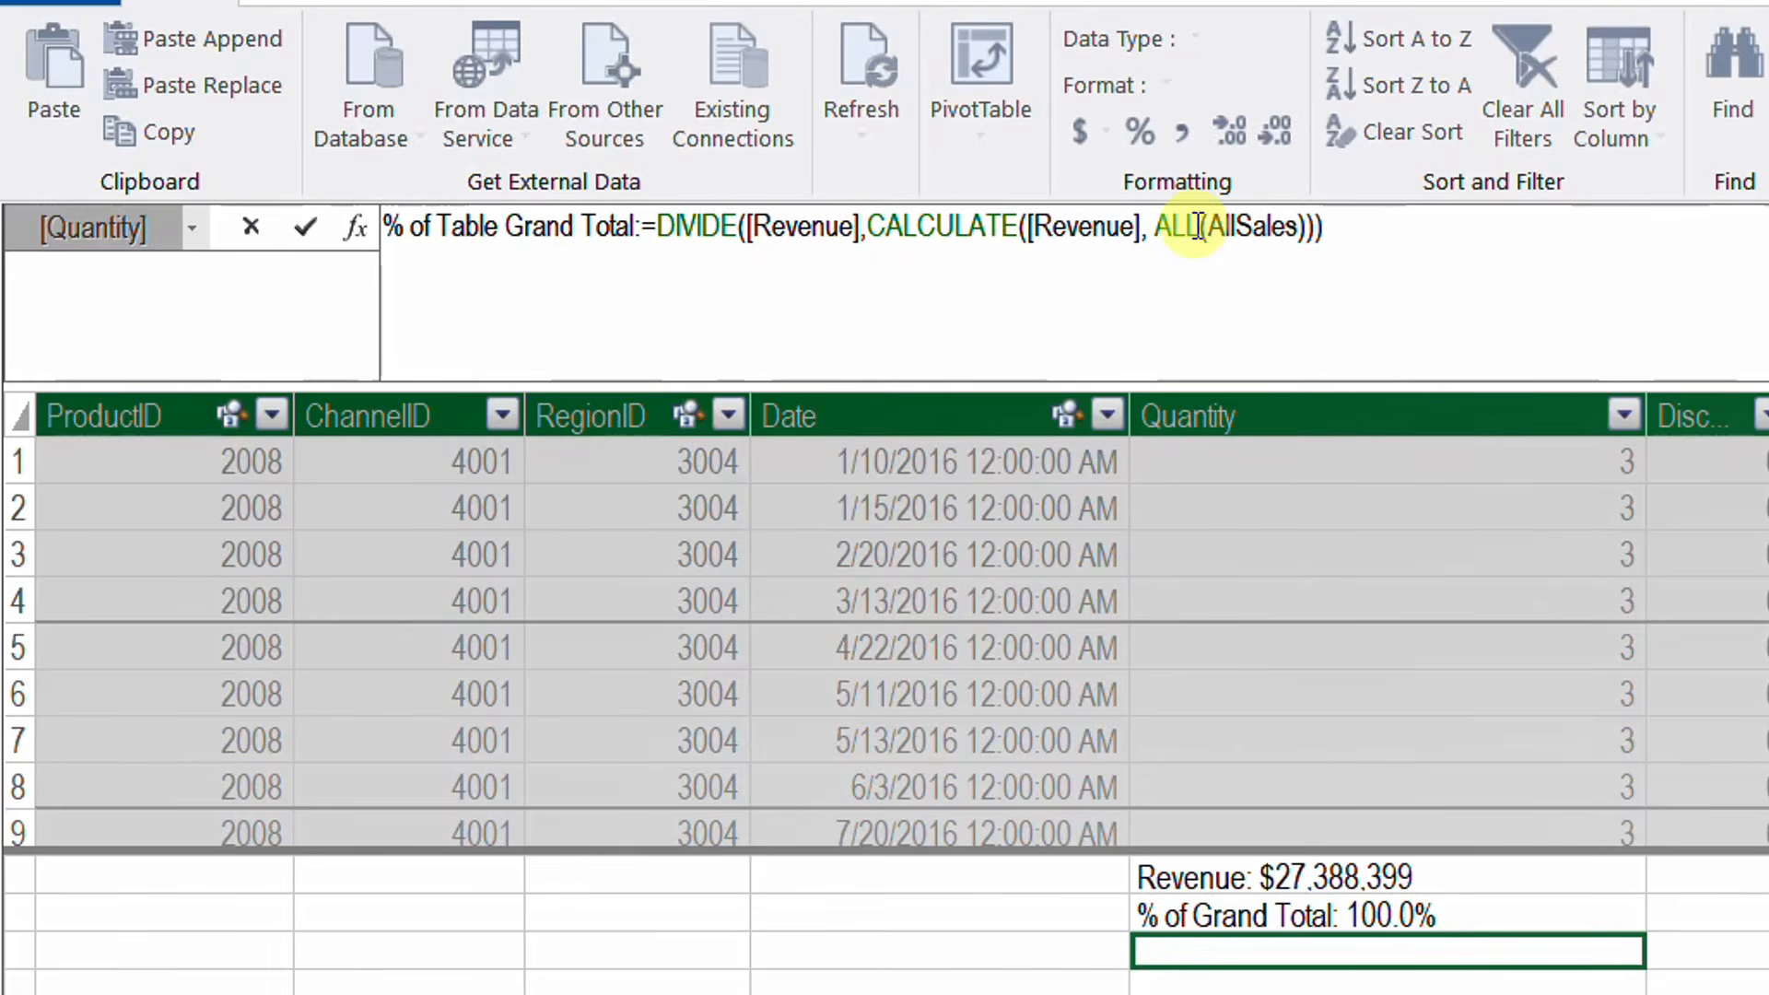
Replace ALL(AllSales) with ALLSELECTED() in the new measure, commit the formula and format it as a percentage with one decimal place.
left_click_drag(1158, 226, 1316, 229)
key("BackSpace")
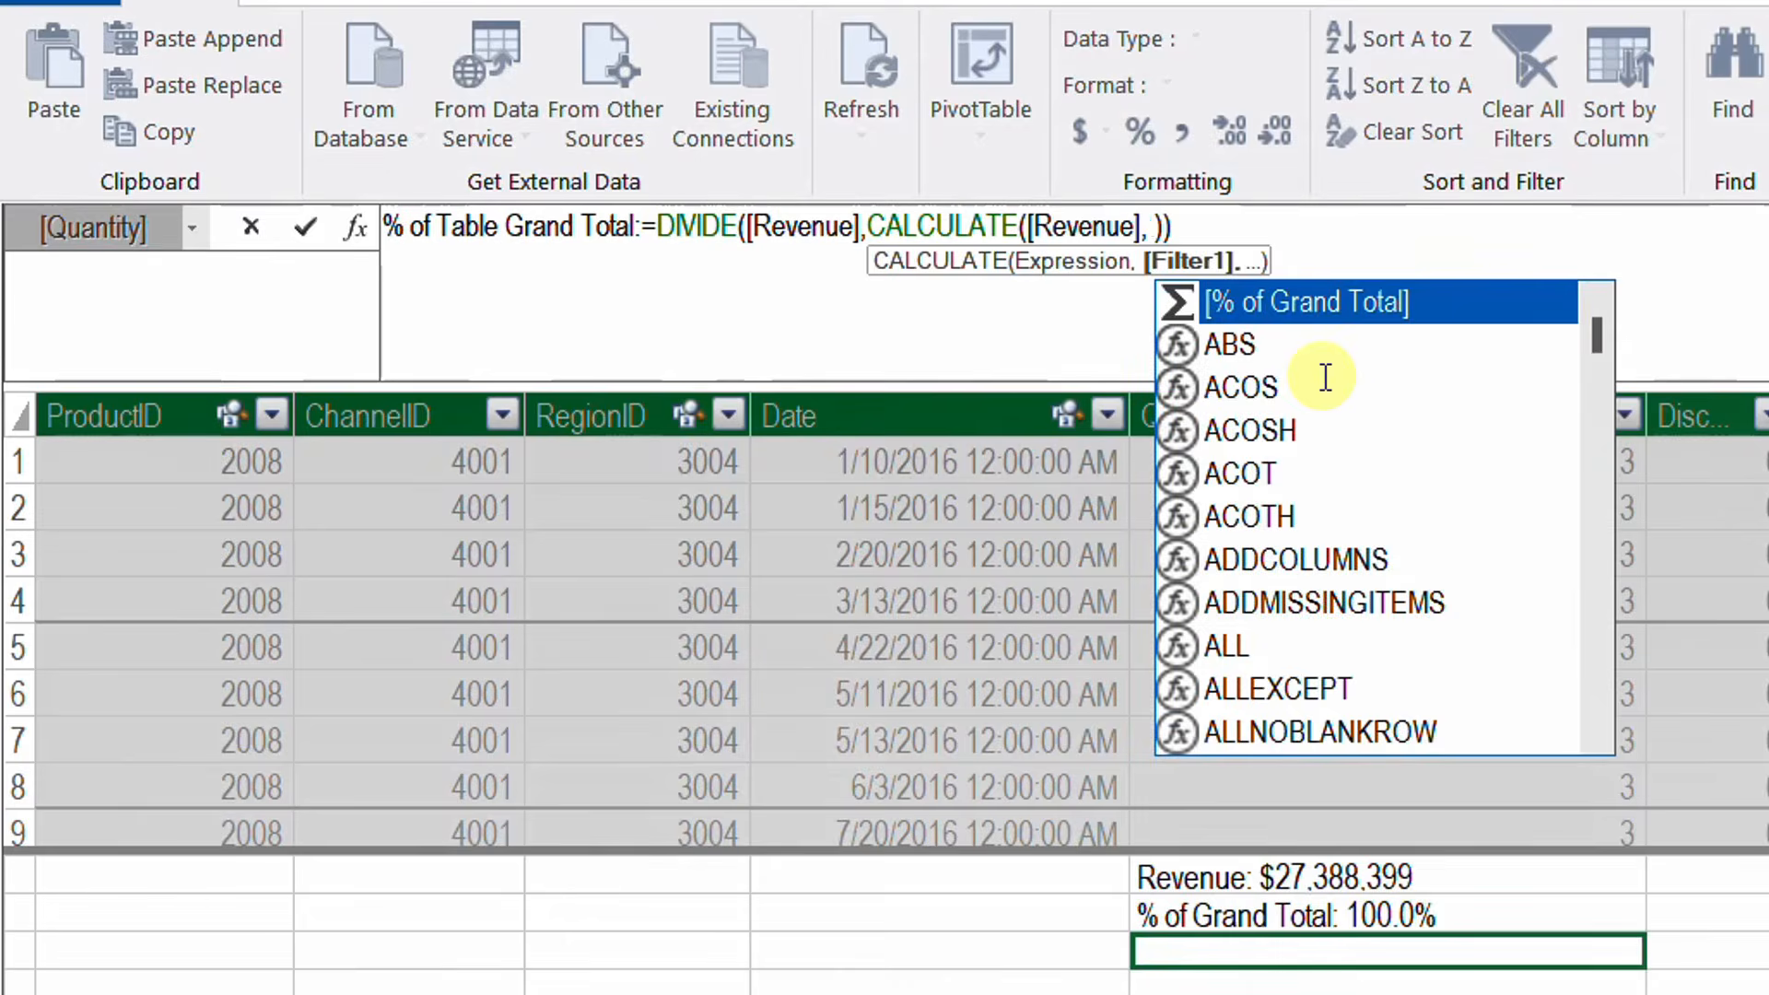
type("Allse")
key("Tab")
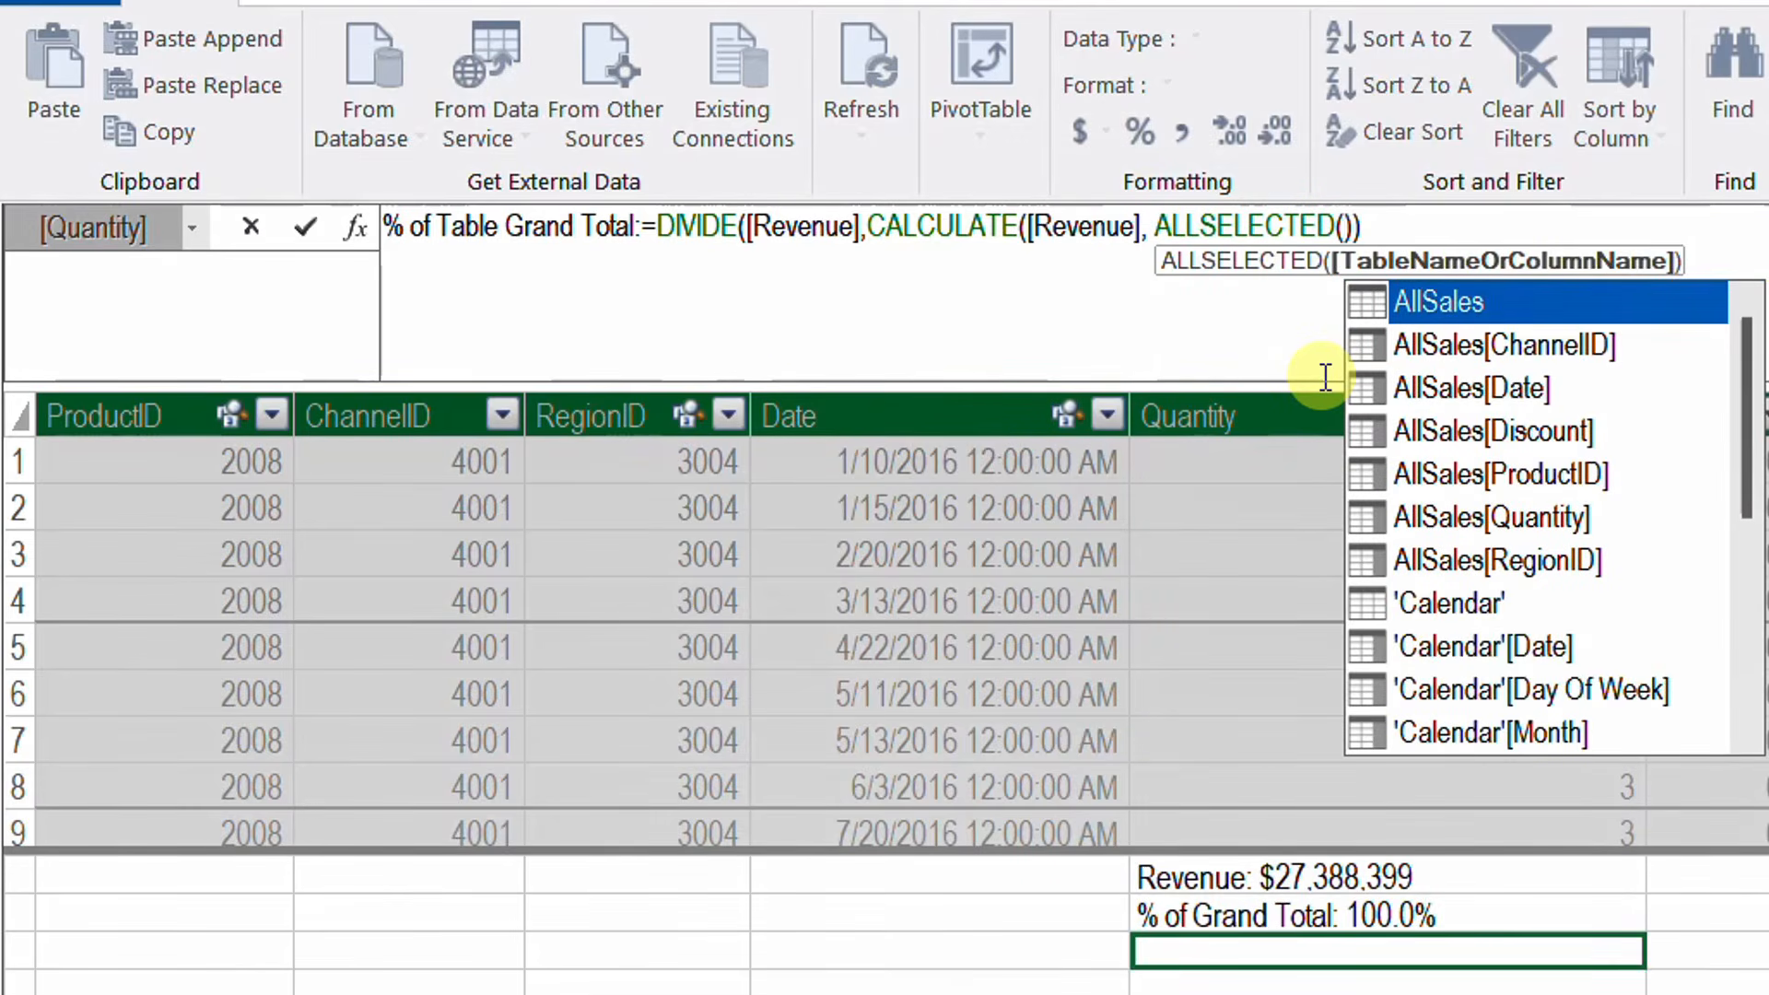
type(")")
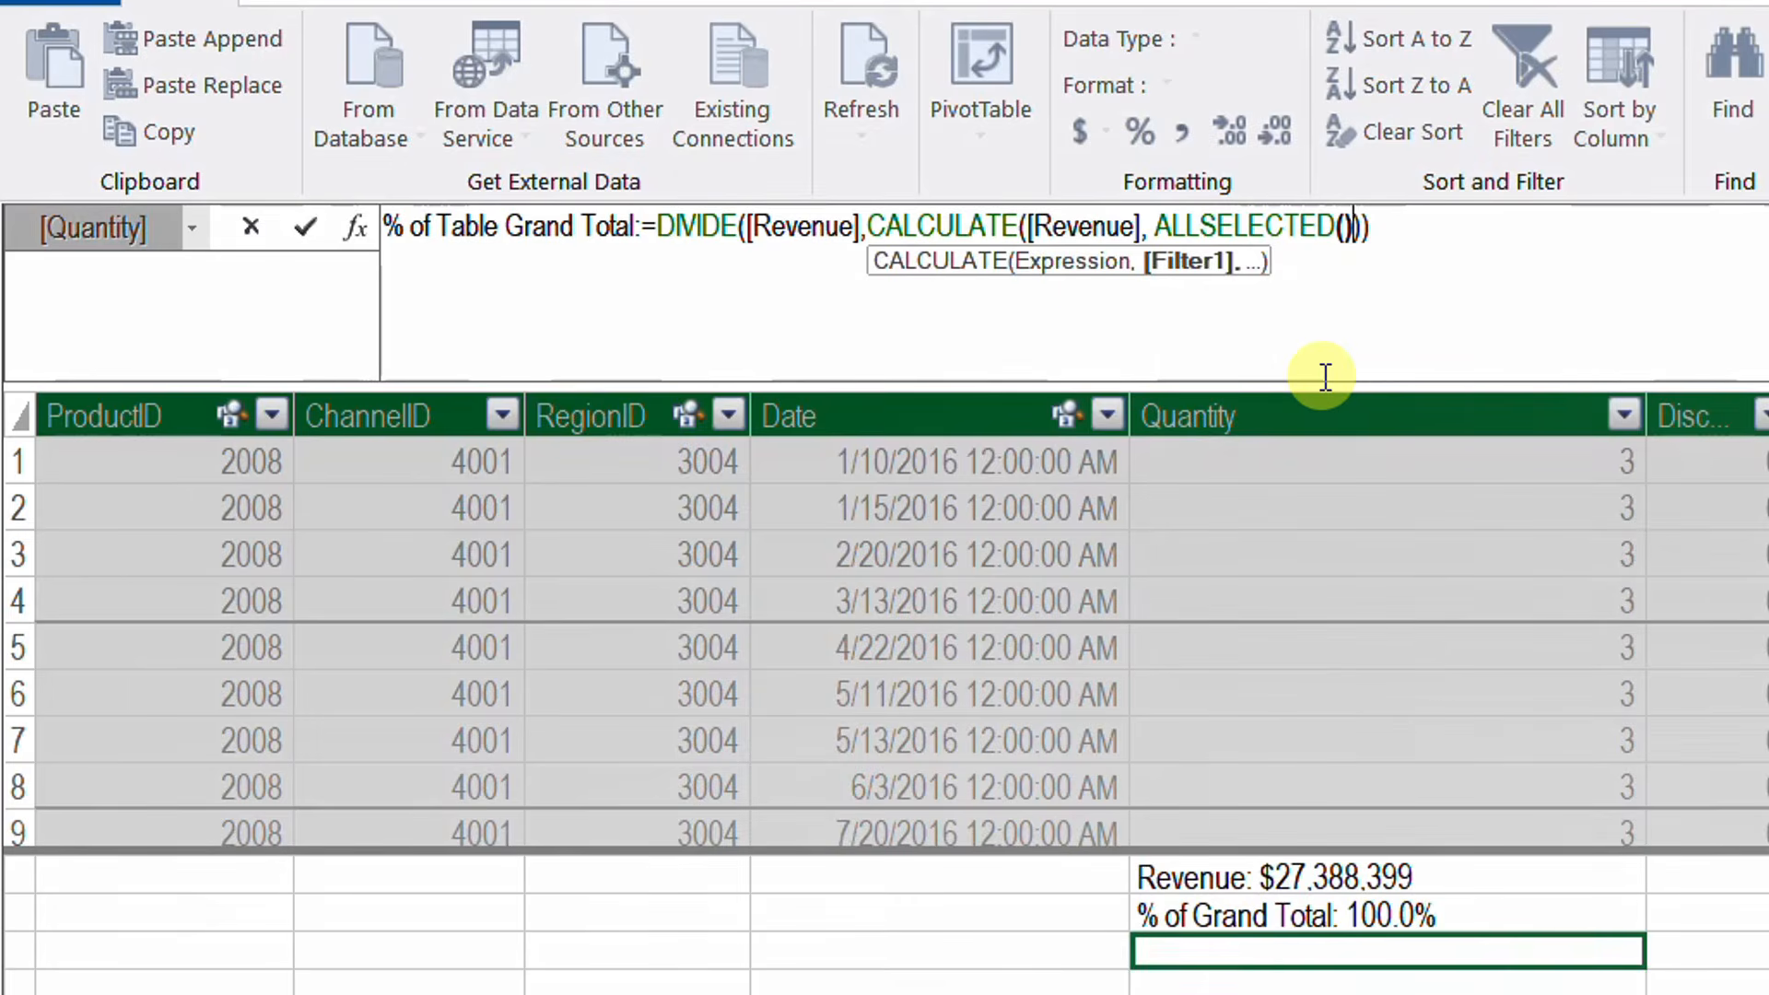
type(")")
left_click(308, 221)
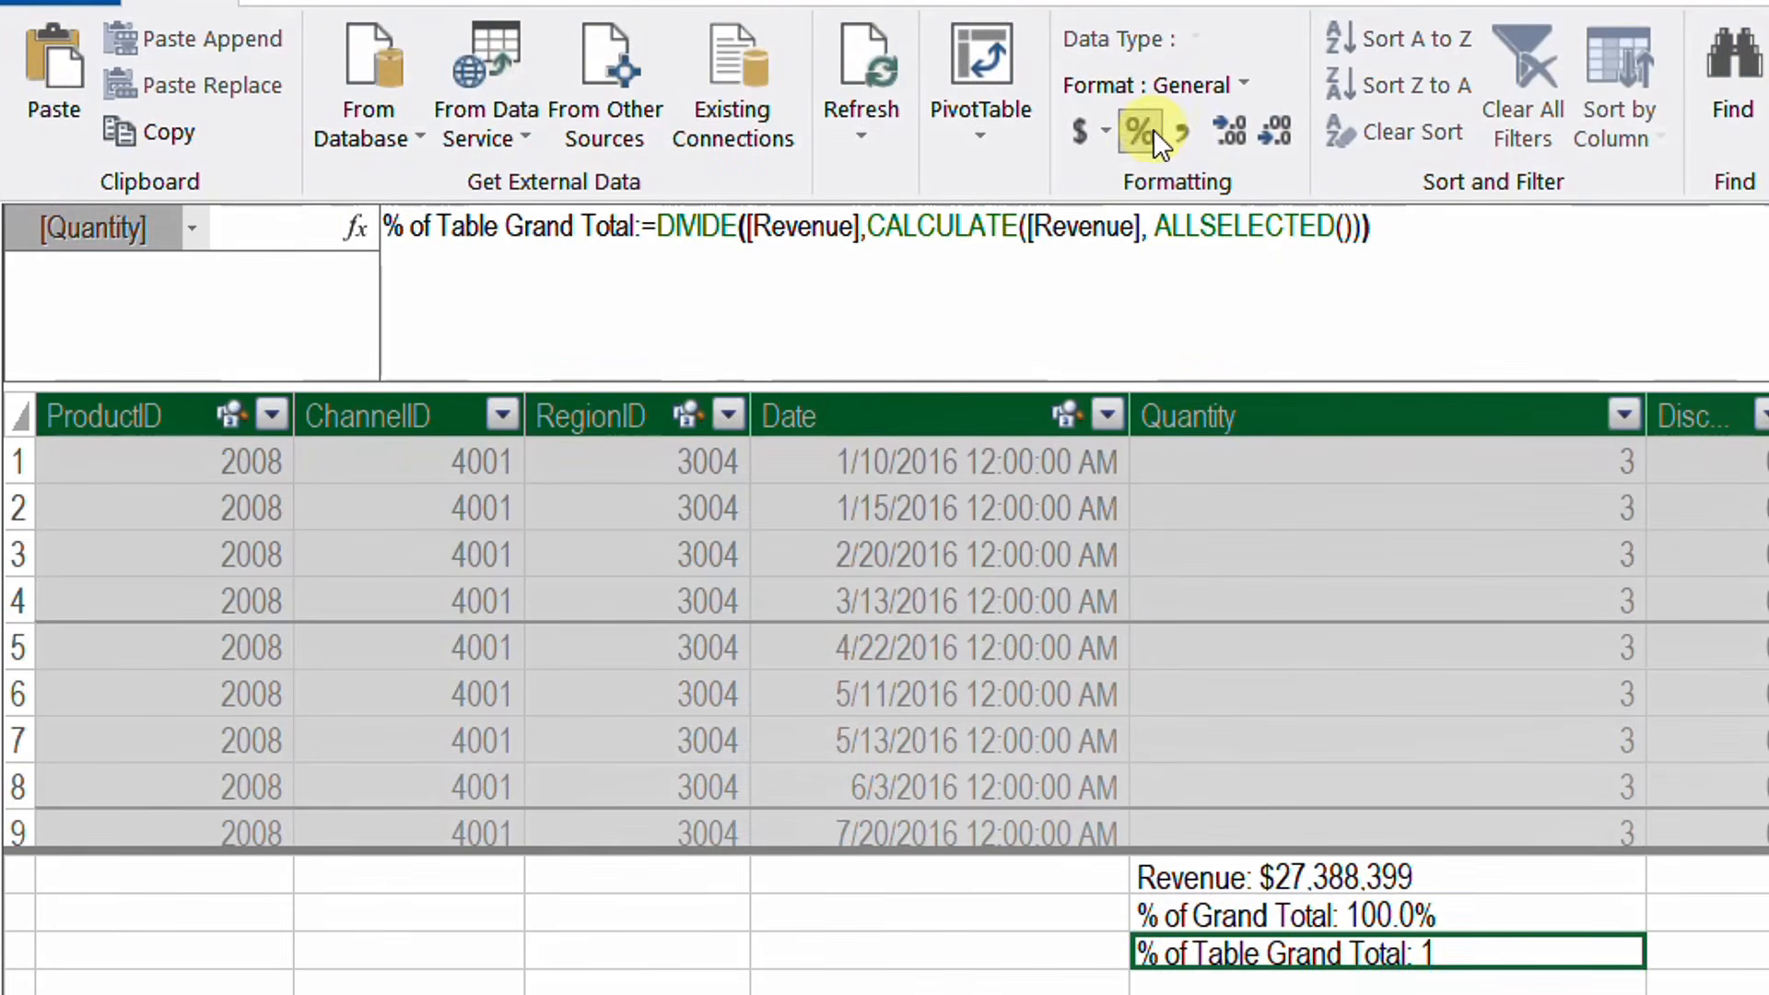
left_click(1152, 129)
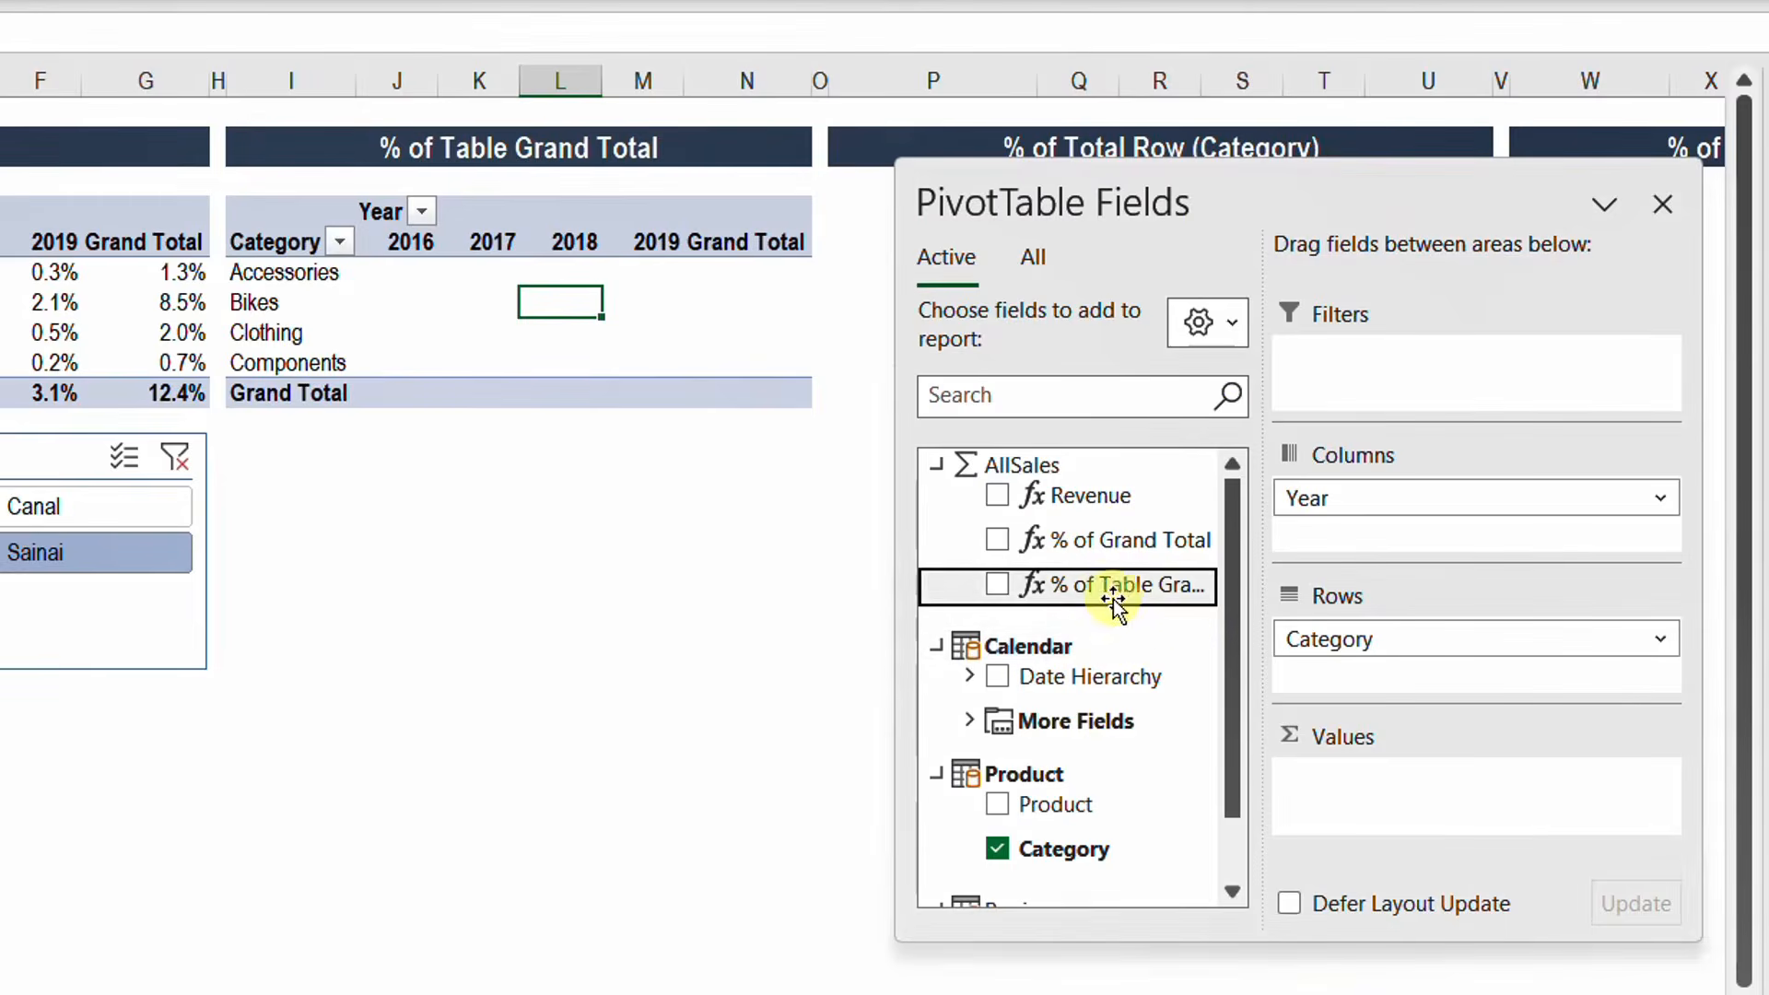
Add % of Table Grand Total to the second pivot table's values and move the Region slicer midway below both tables.
left_click_drag(1130, 595, 1478, 826)
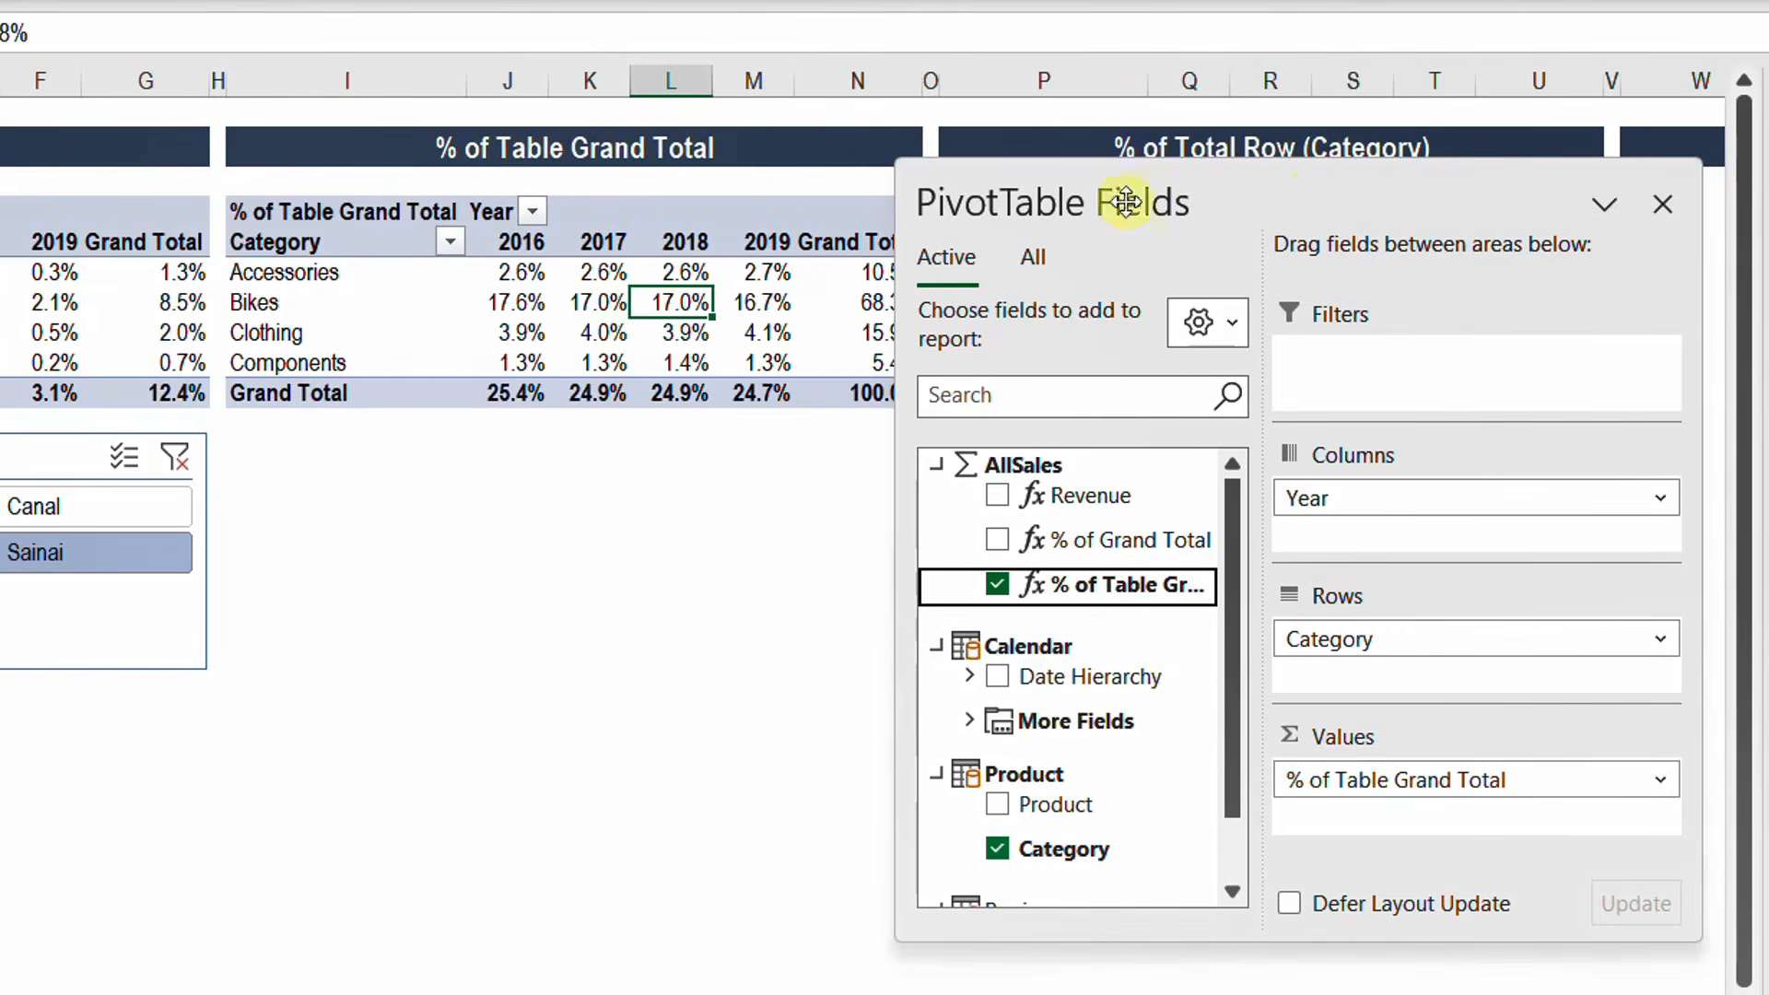
left_click_drag(1118, 197, 1499, 197)
left_click(130, 462)
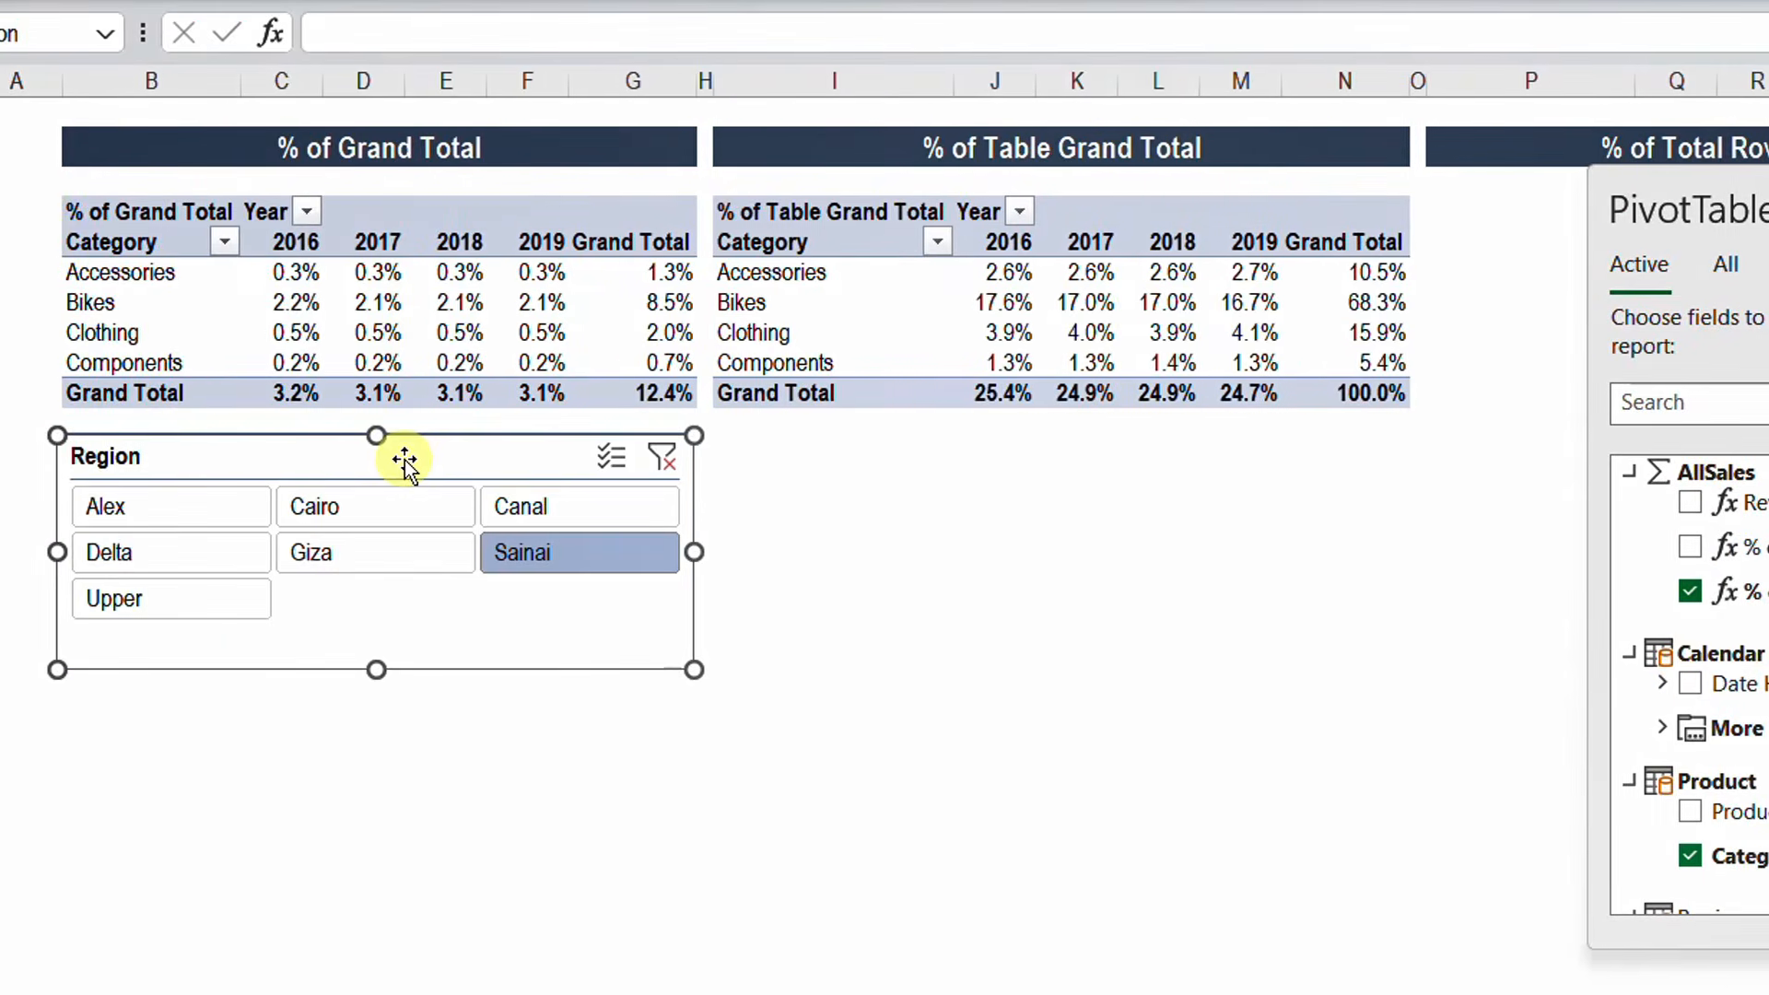
left_click_drag(404, 459, 891, 476)
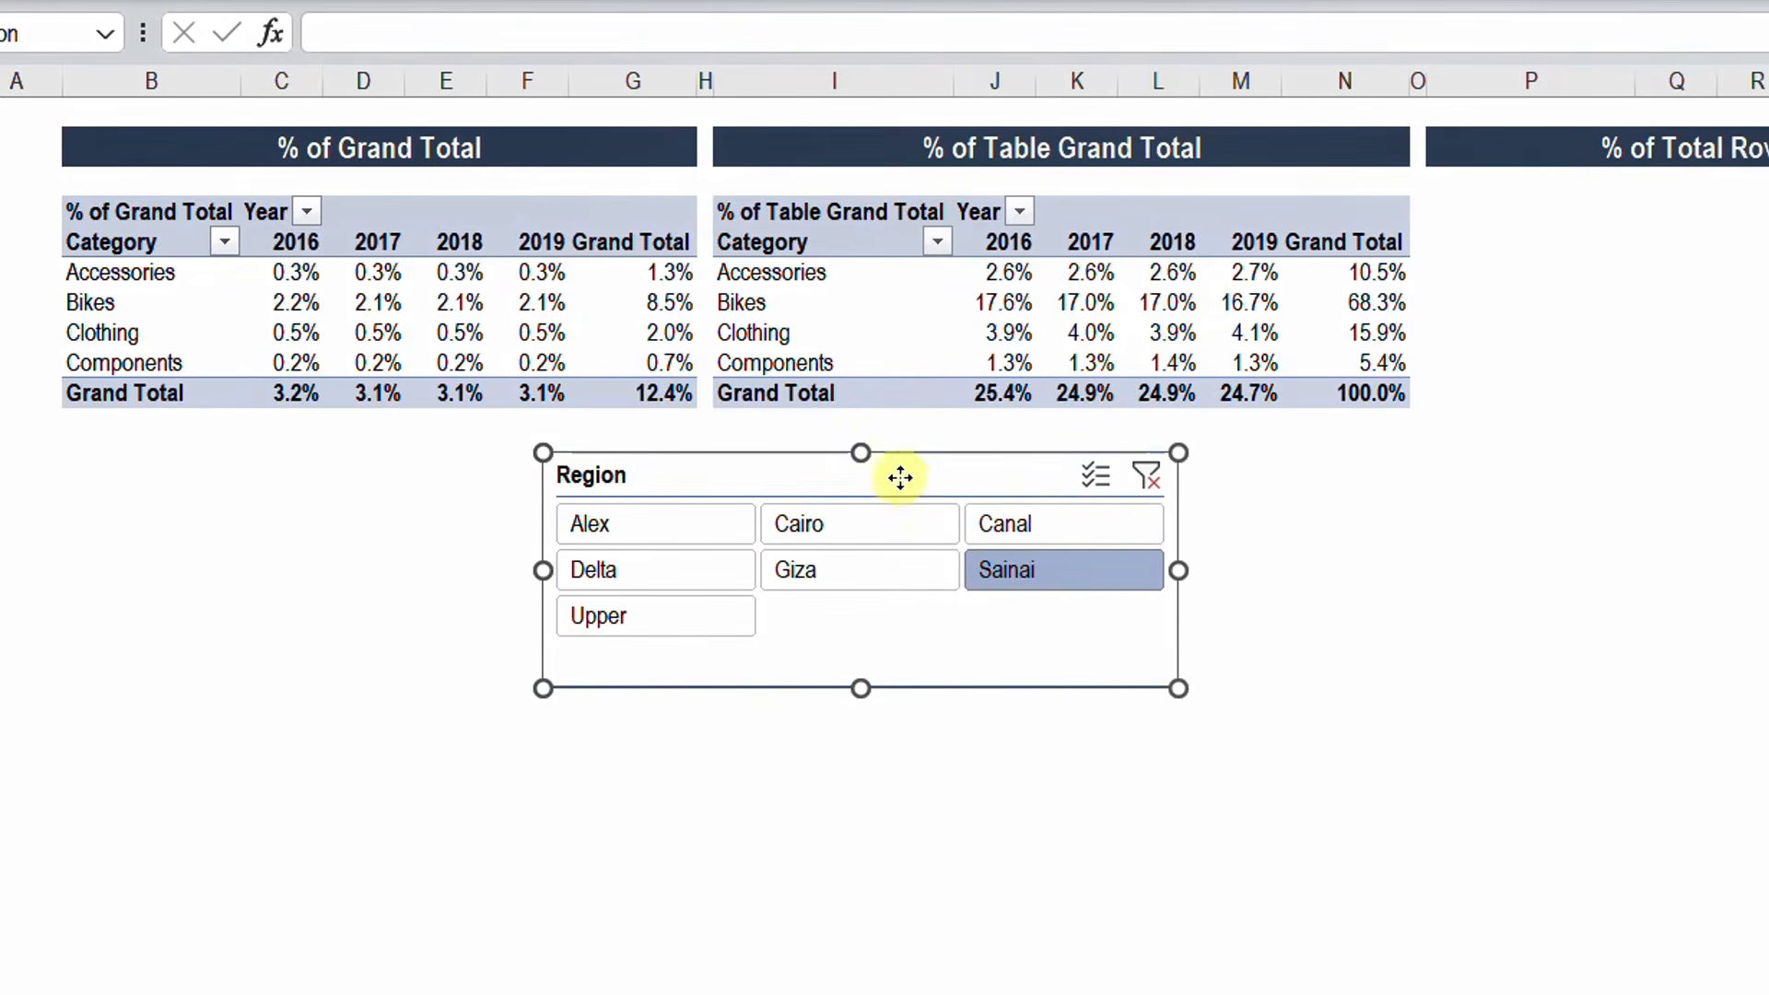
Compare both pivot tables filtered by Canal and Cairo, with the region filter cleared, and filtered by Alex, Delta and Cairo.
left_click(1070, 520)
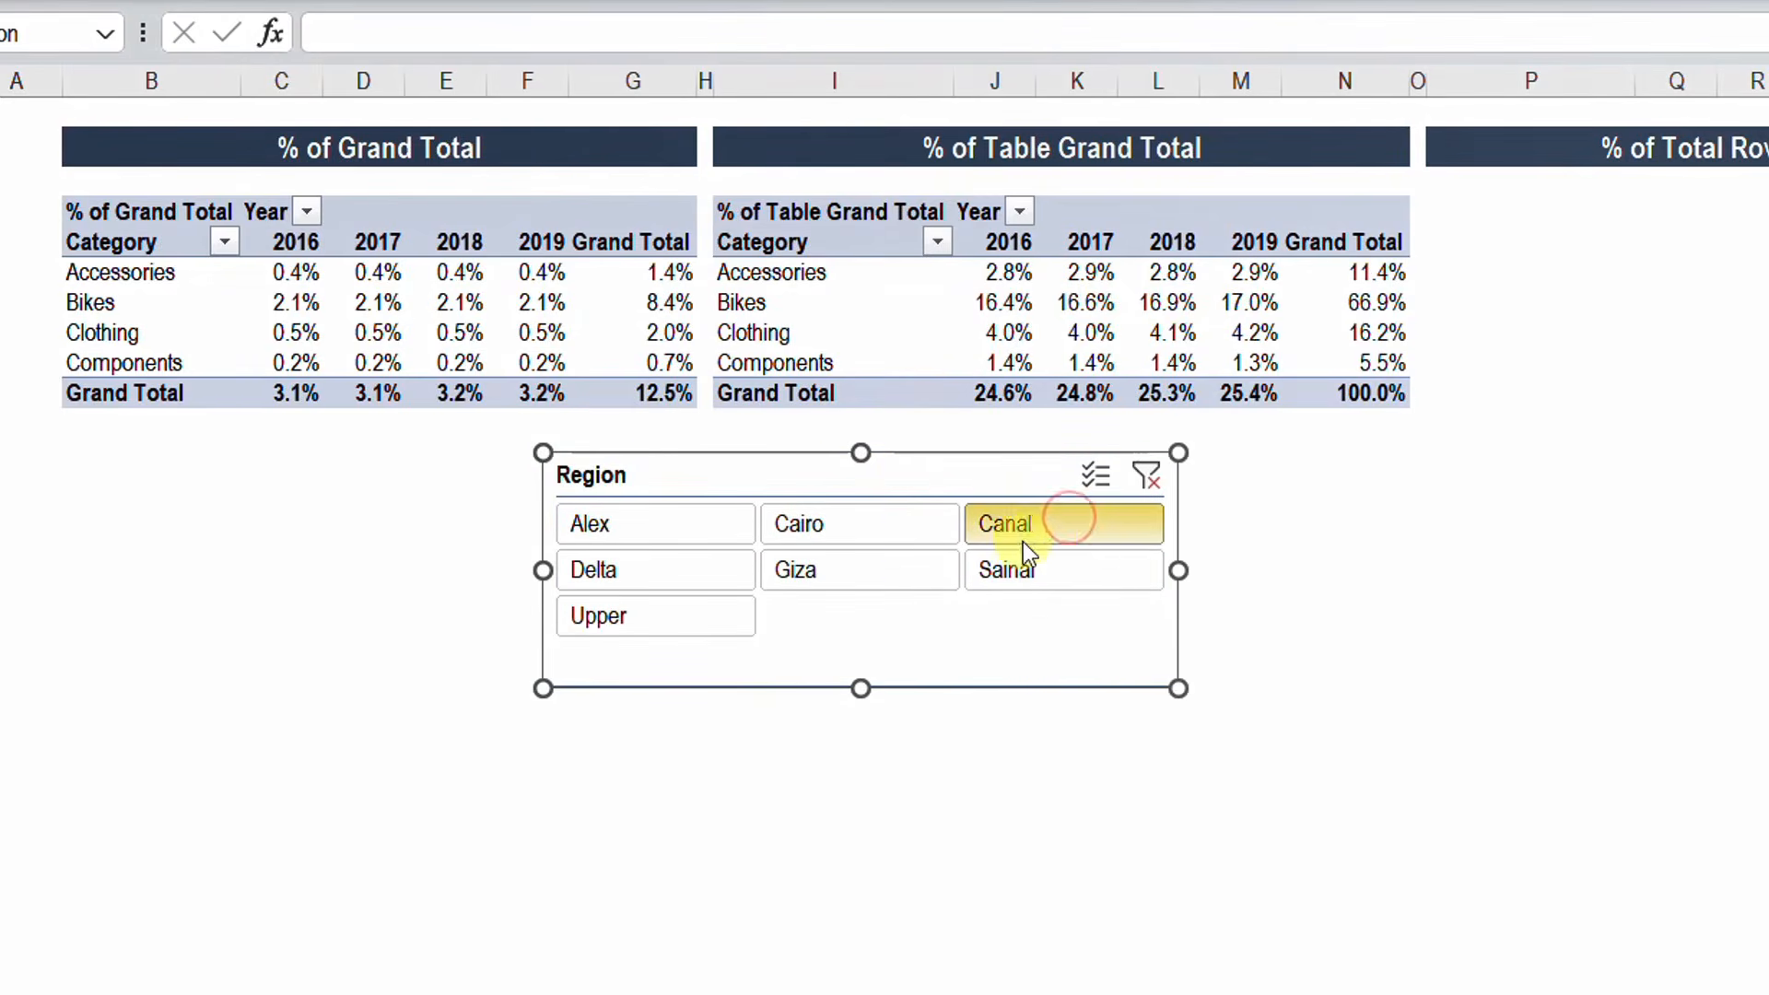
left_click(874, 536)
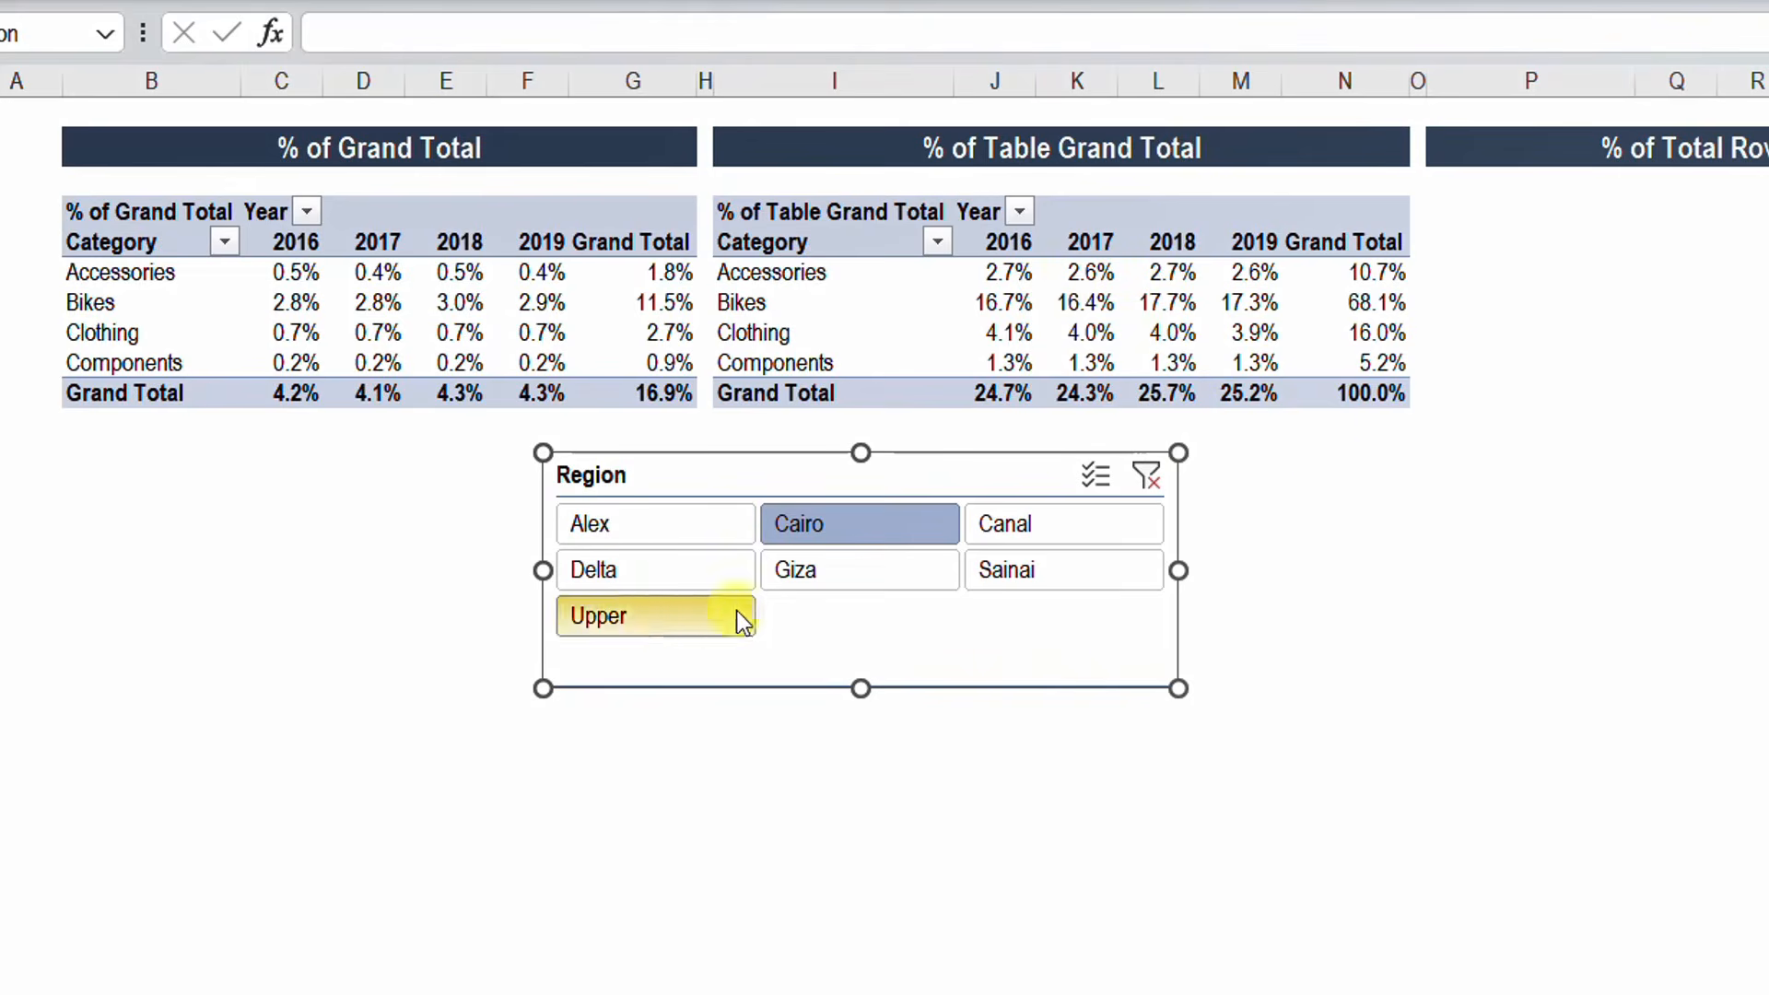
left_click(1147, 477)
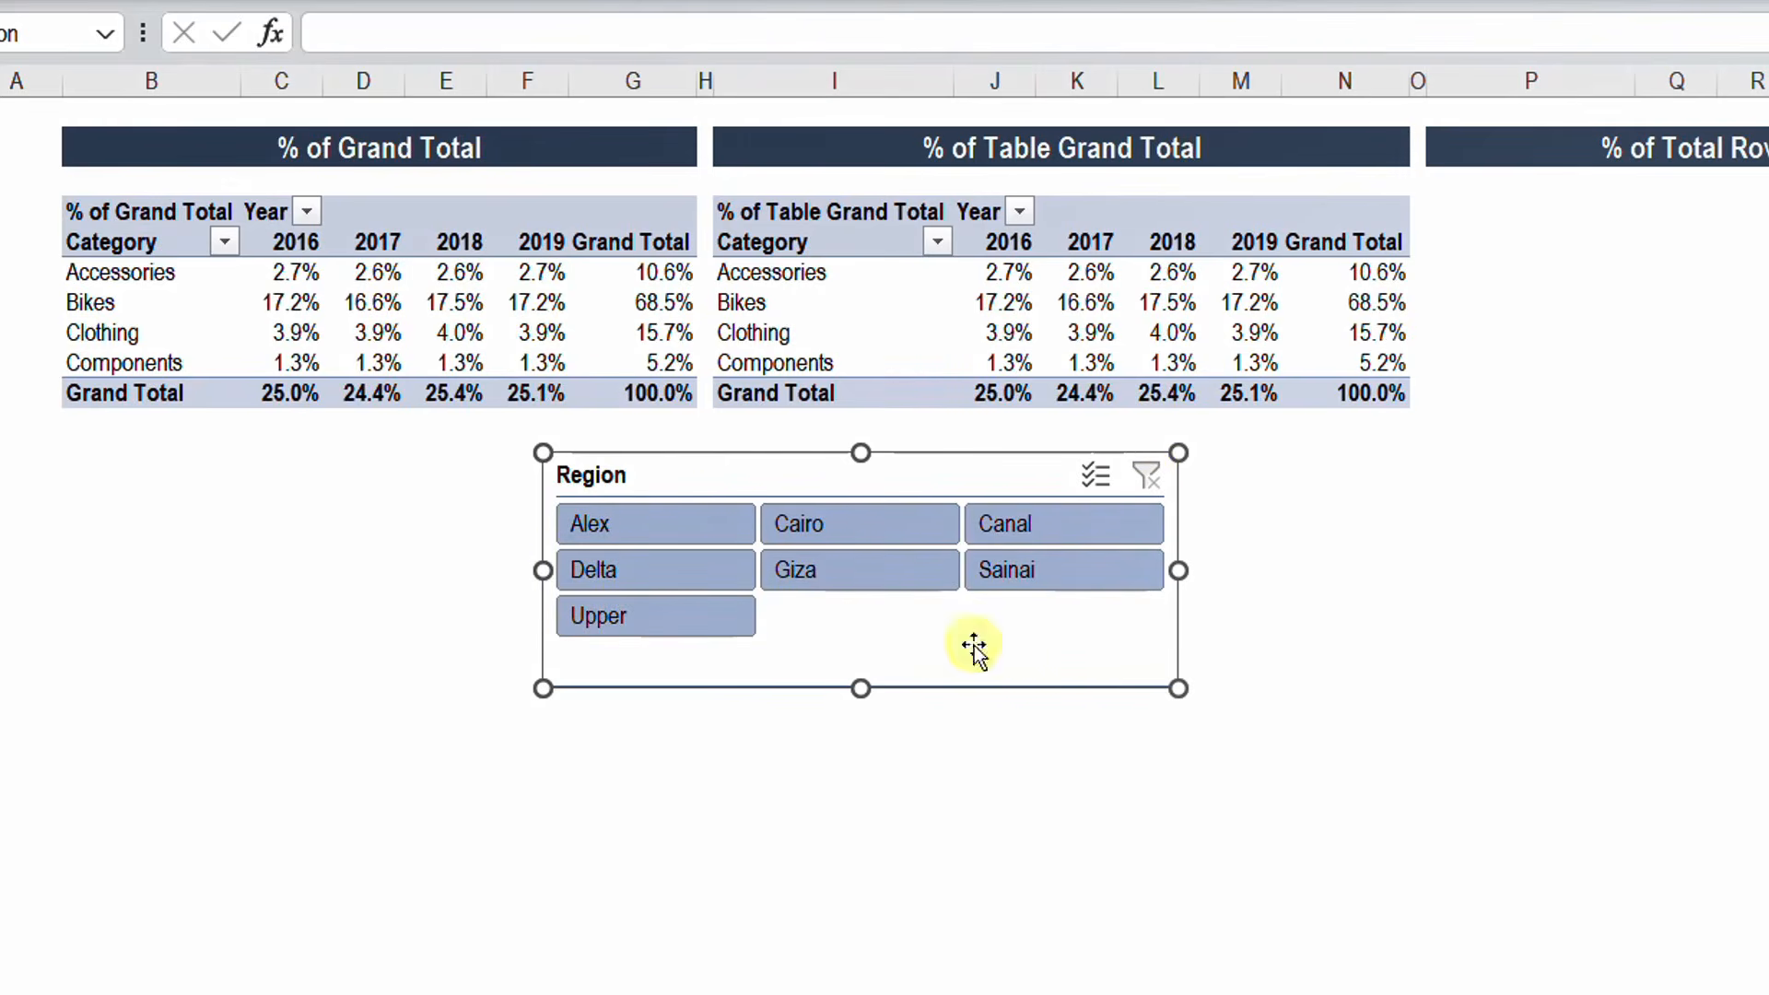
left_click(660, 529)
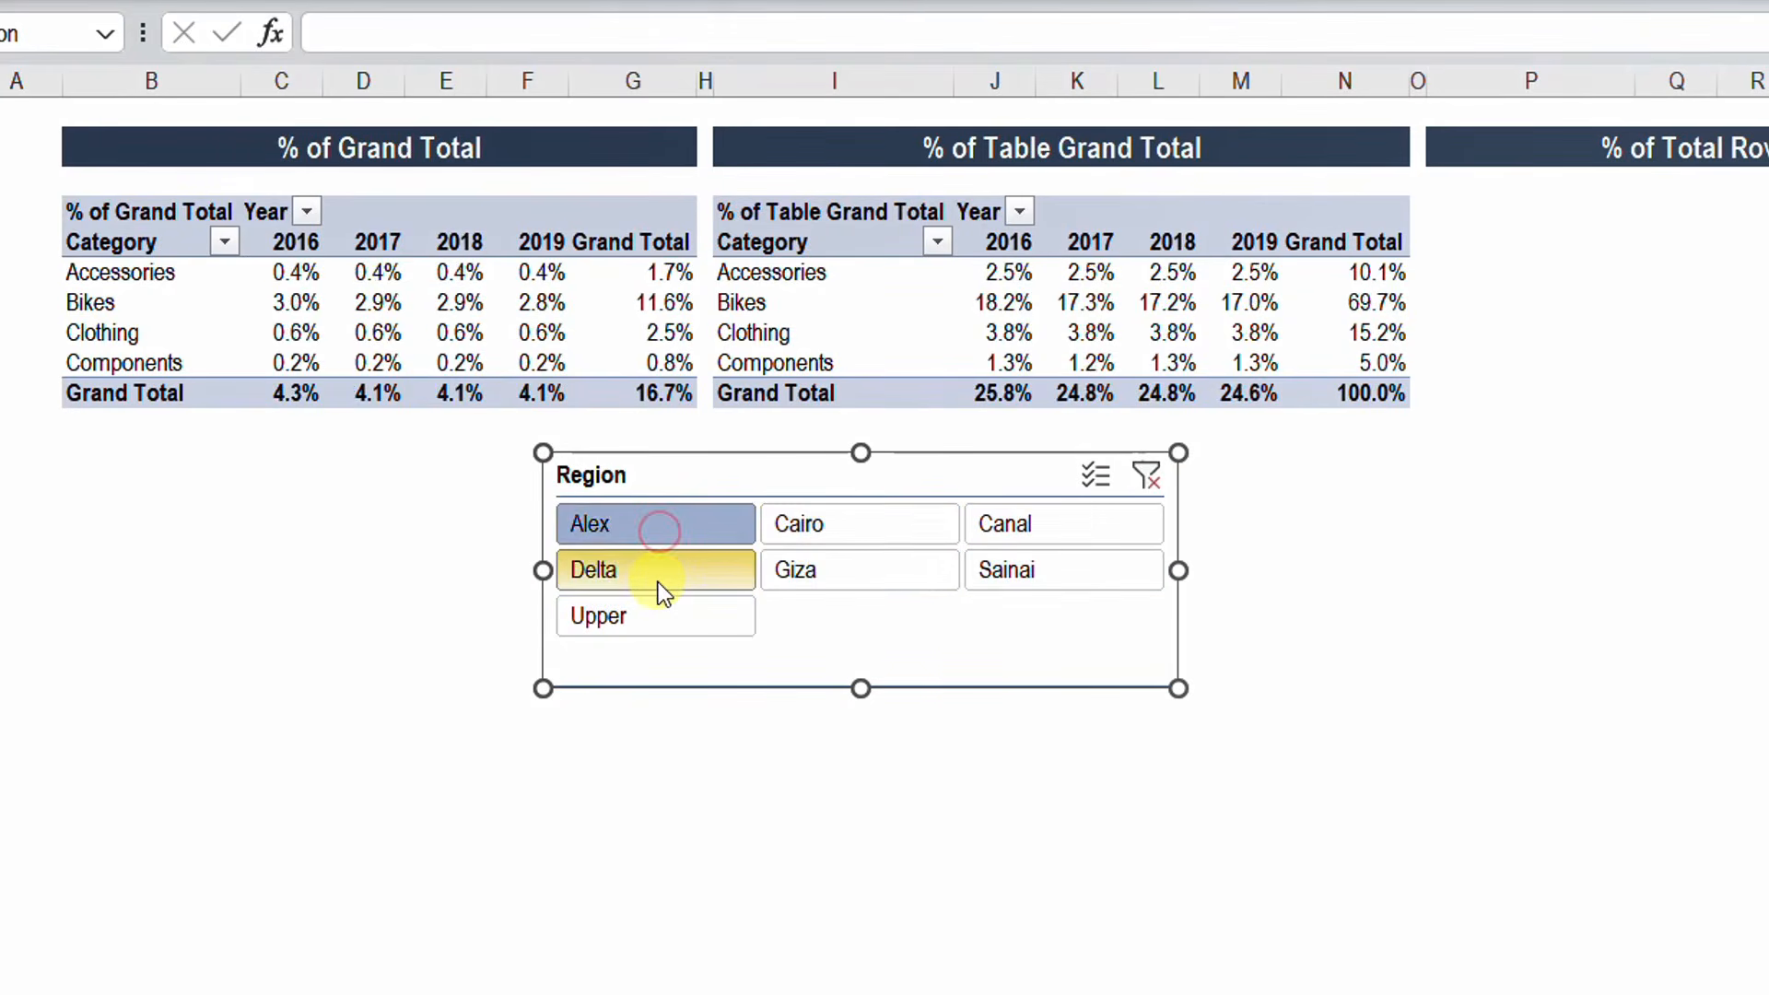
left_click(659, 581)
left_click(877, 521)
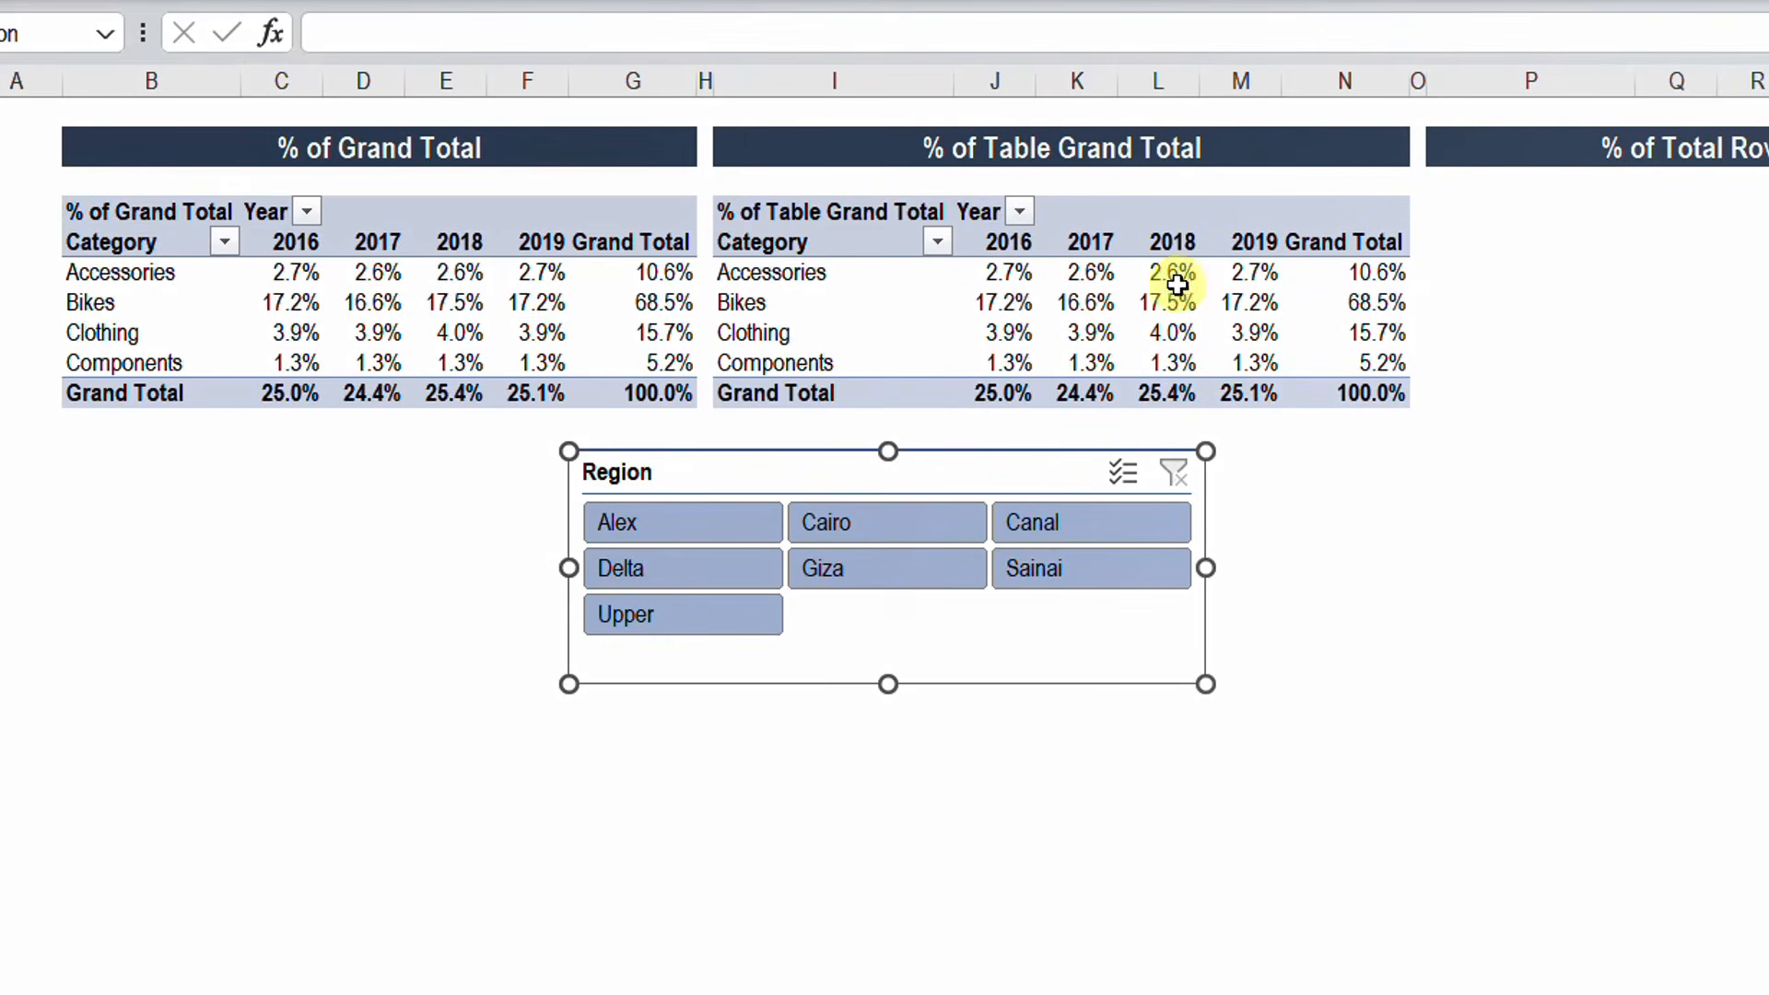
mouse_move(1182, 277)
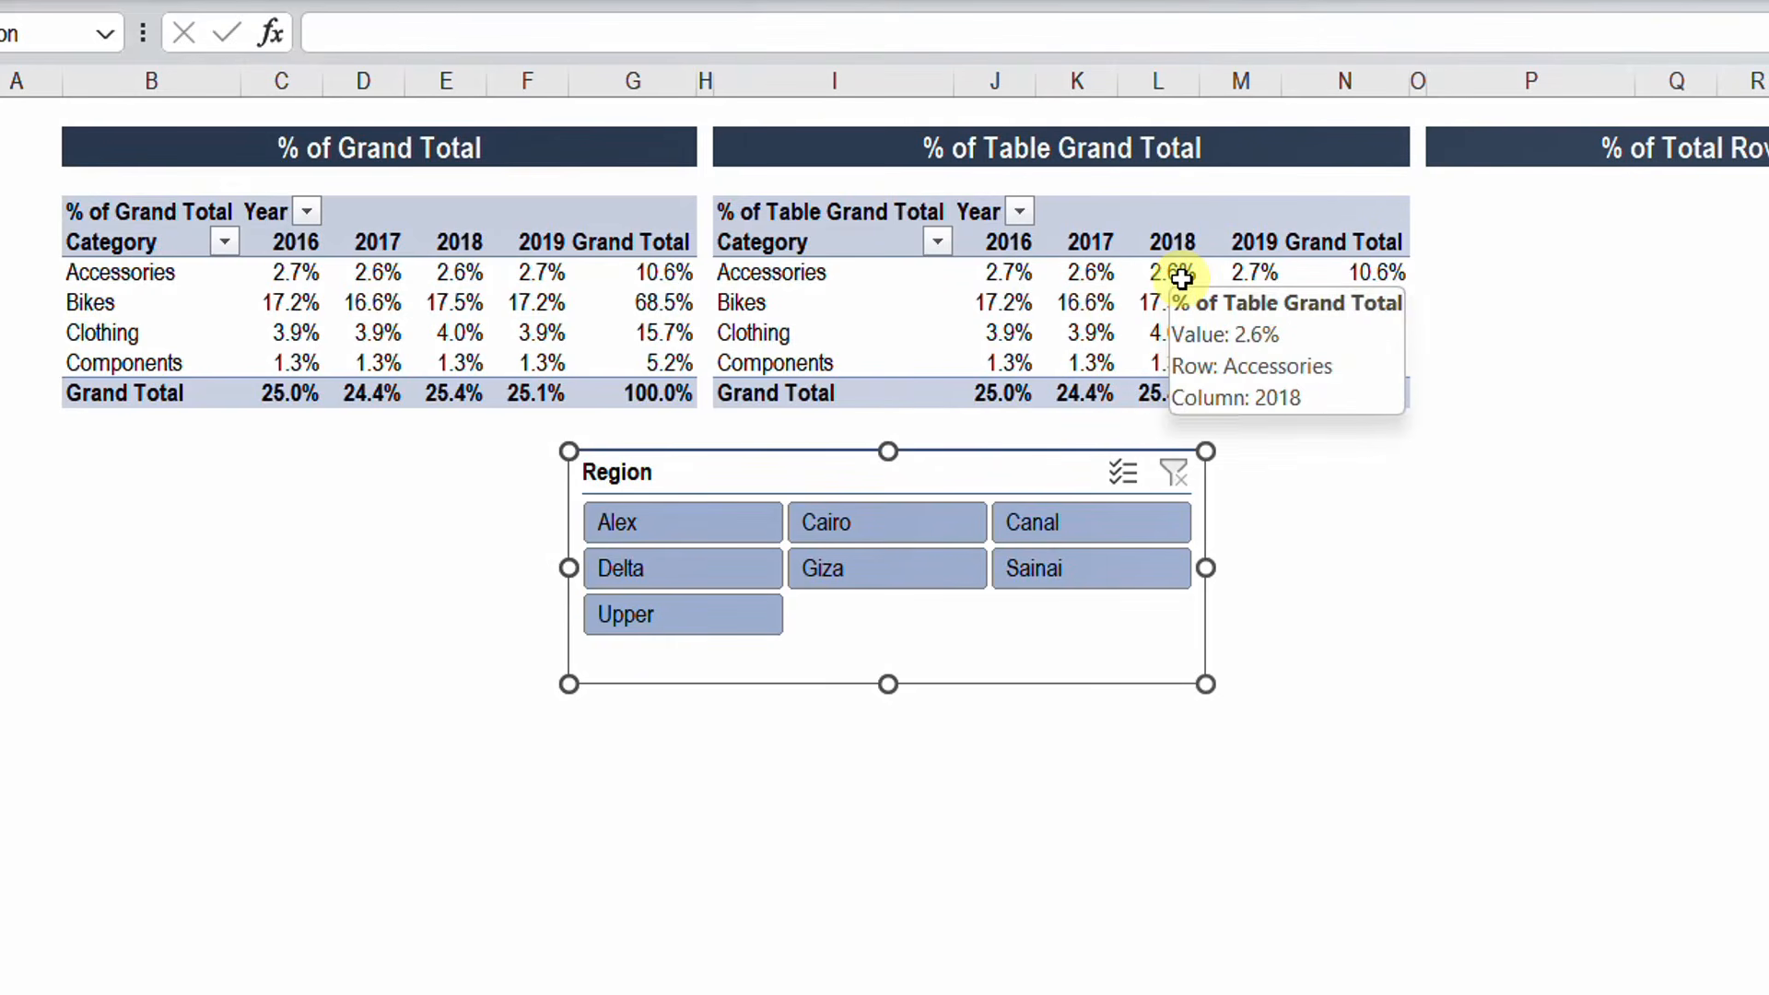
Copy the % of Table Grand Total pivot table under the % of Total Row (Category) heading and remove the measure from the copy's values.
mouse_move(1361, 266)
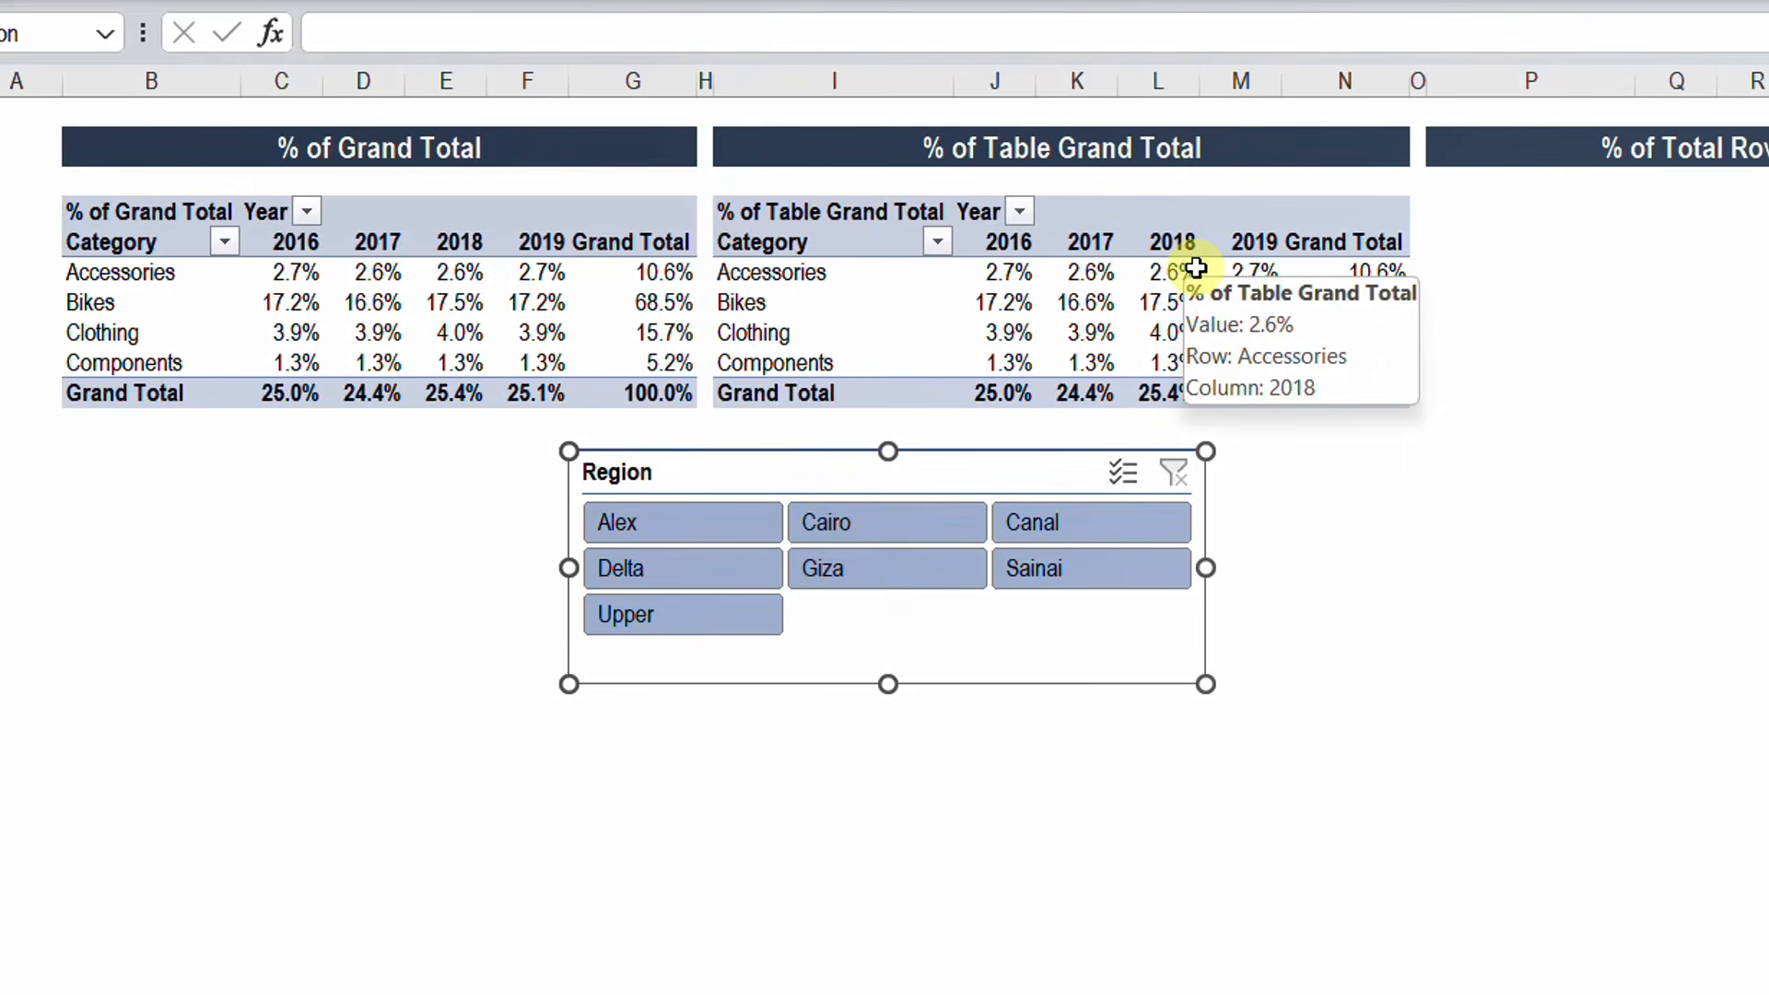
mouse_move(1168, 335)
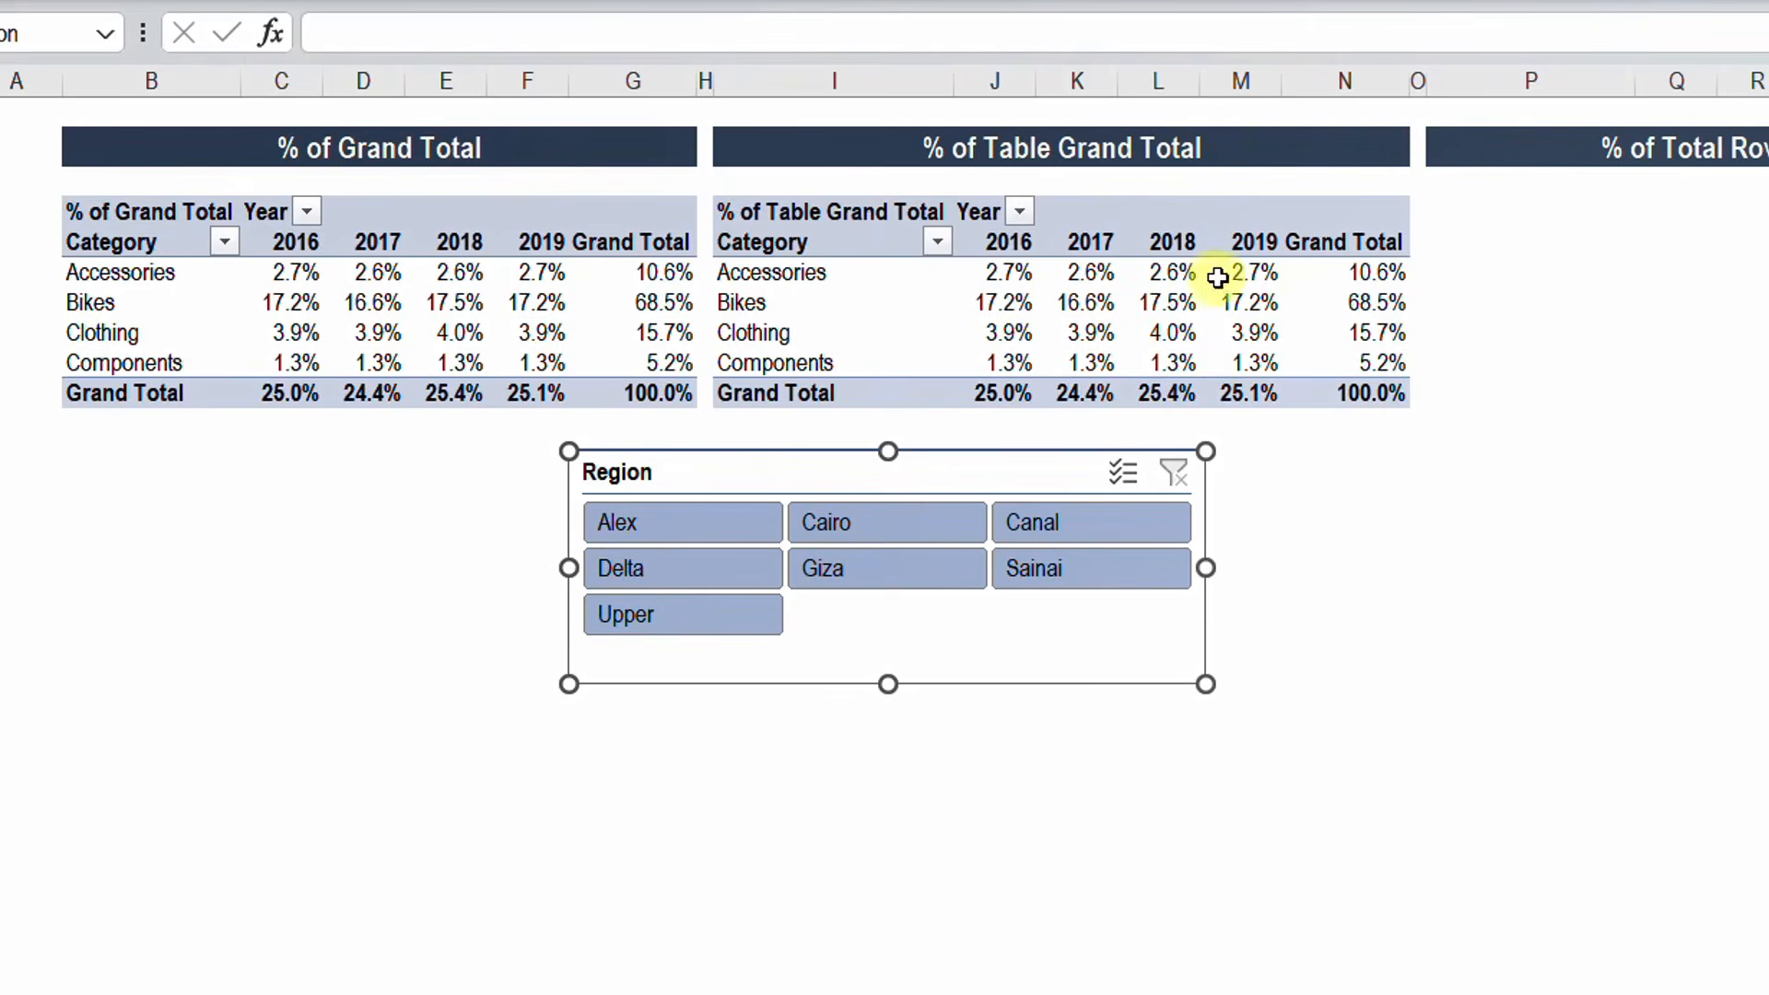
mouse_move(1250, 277)
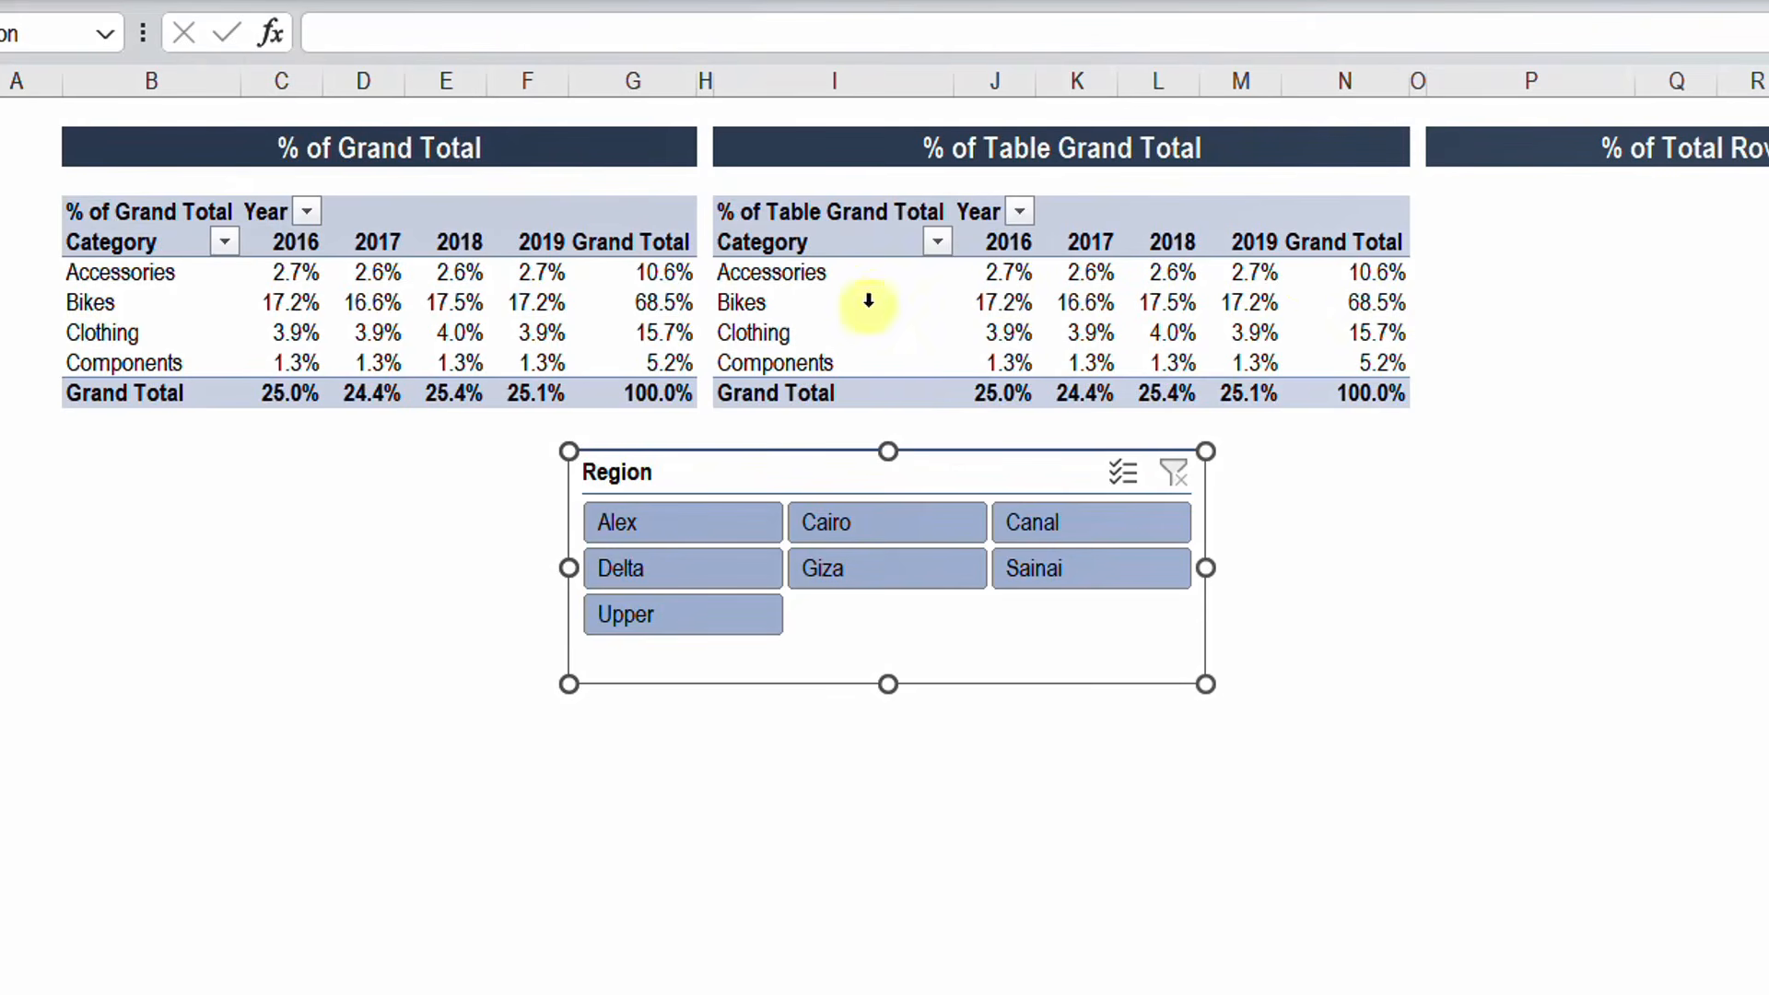
left_click(749, 201)
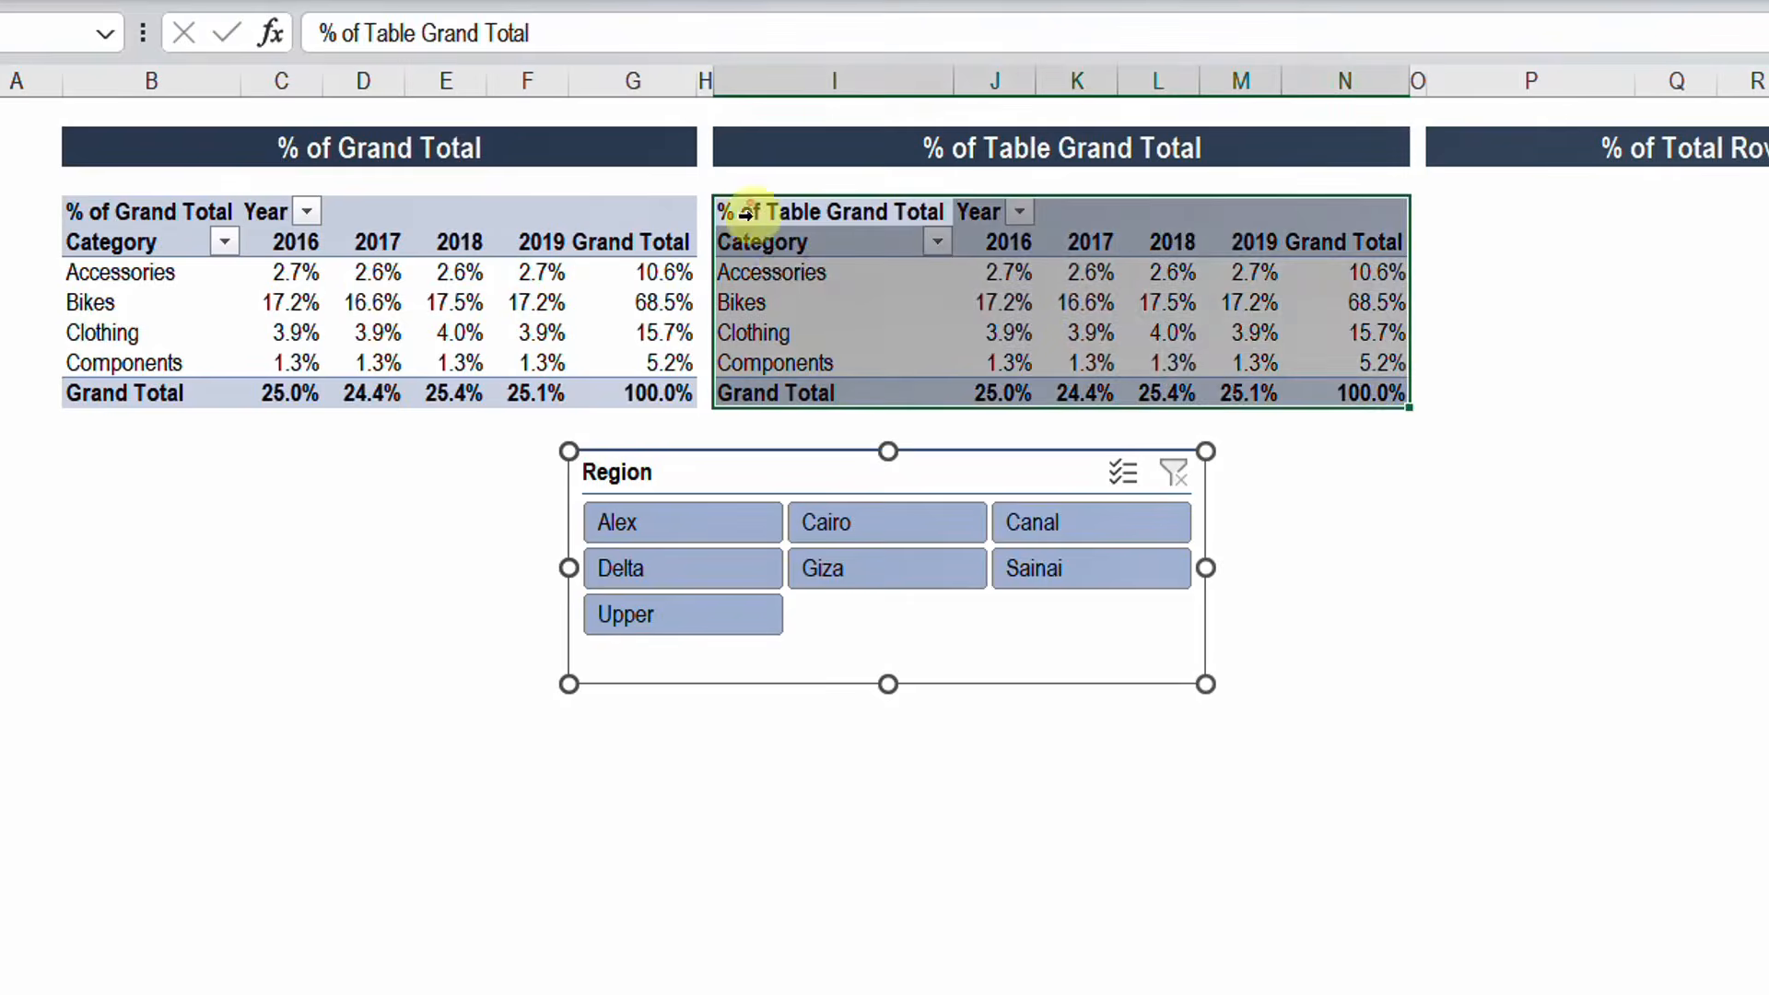
key("ctrl+c")
scroll(1469, 210, "right", 3)
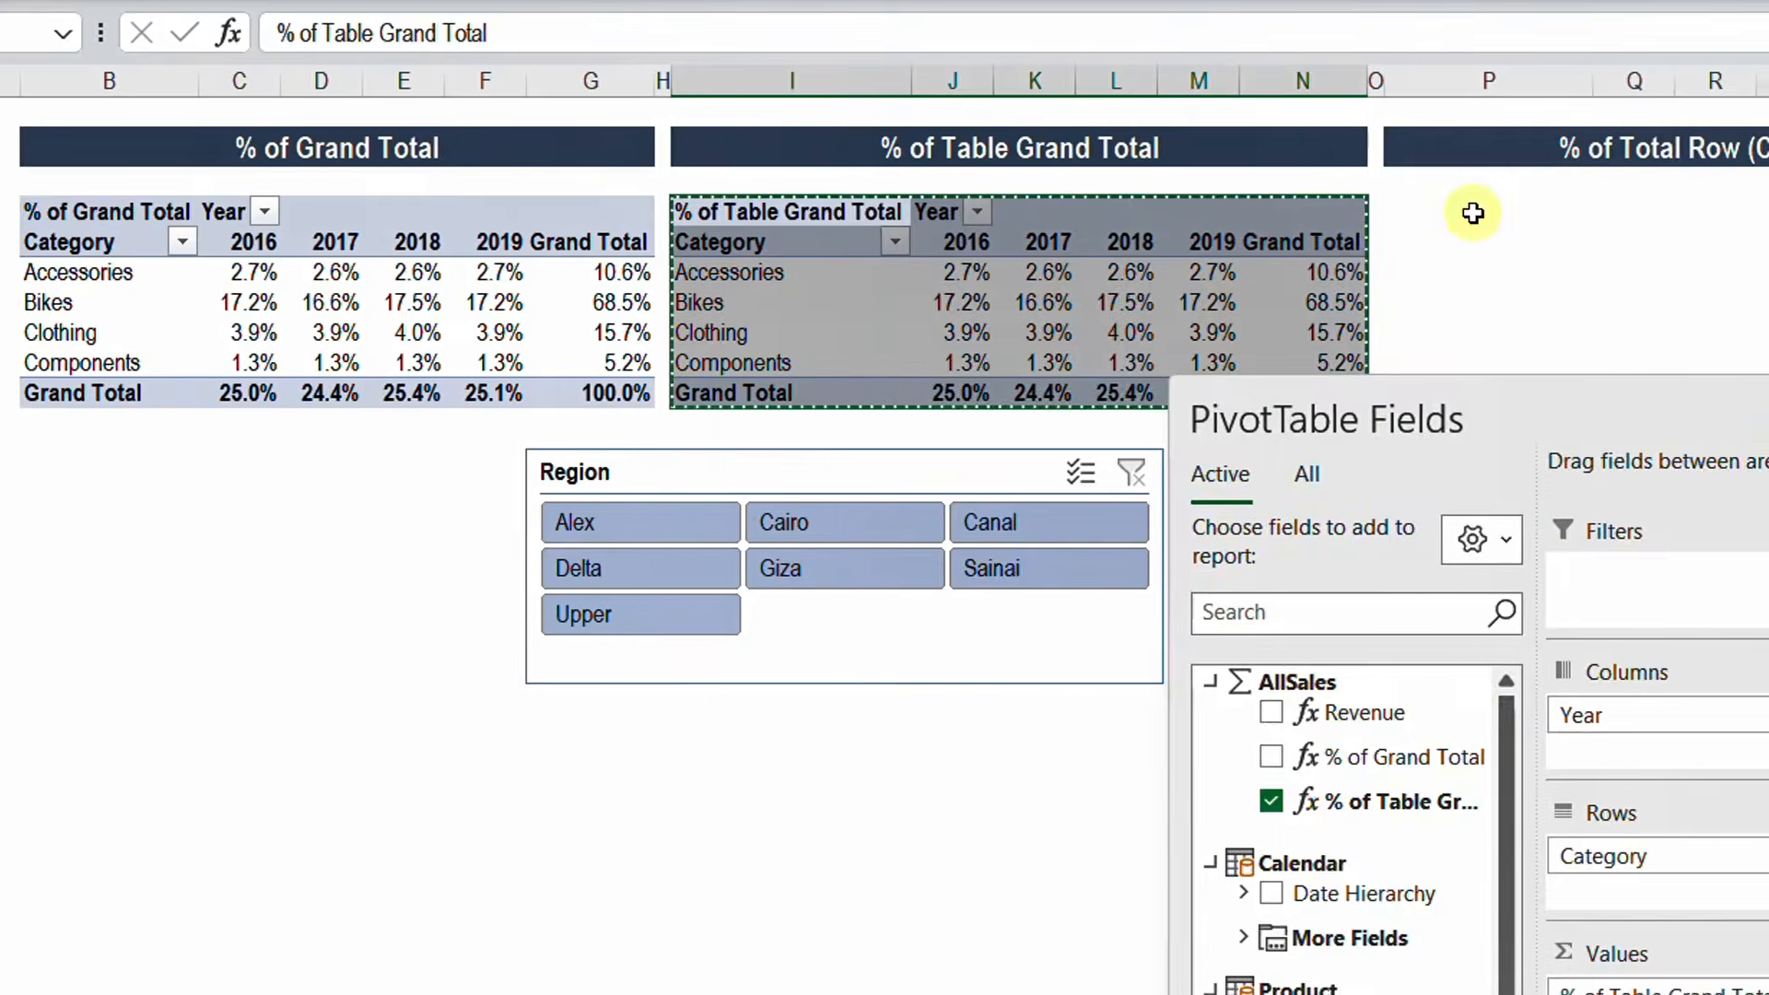
left_click(1167, 218)
key("ctrl+v")
scroll(1167, 219, "right", 1)
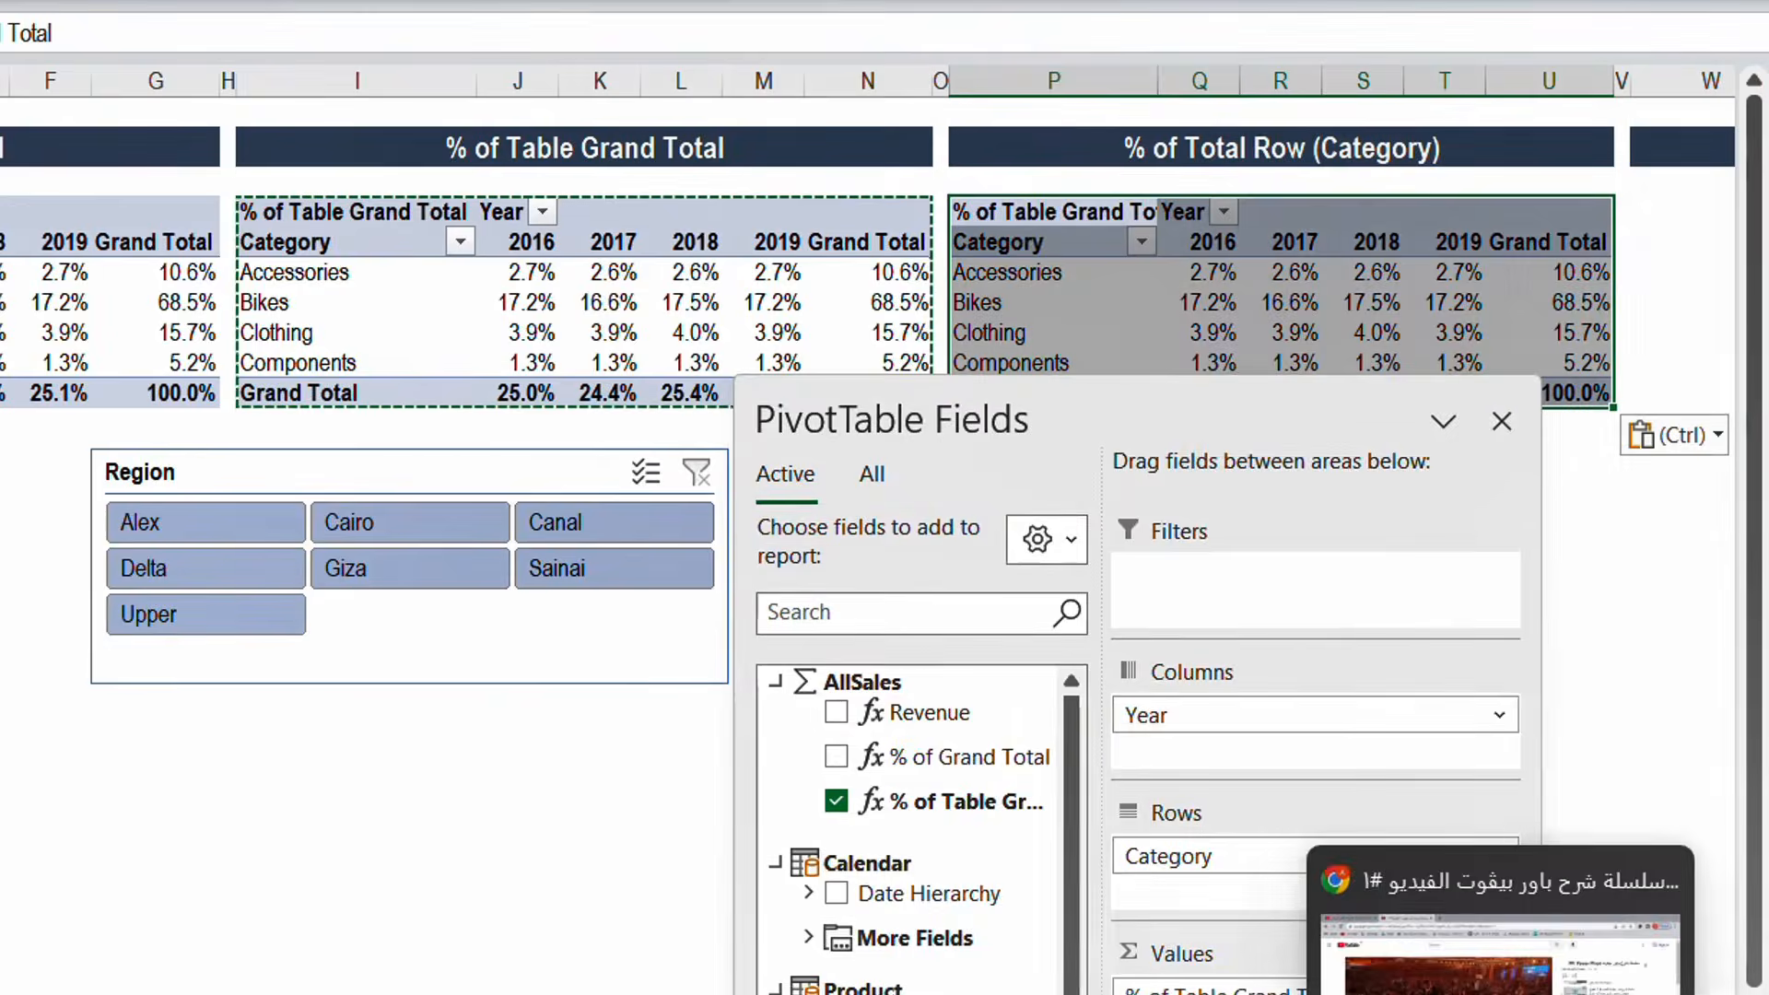
scroll(1167, 219, "right", 4)
left_click_drag(1412, 800, 590, 710)
Duplicate the % of Table Grand Total formula into the empty cell below, name it "% of Total Rows", split it over several lines and commit it.
left_click(398, 301)
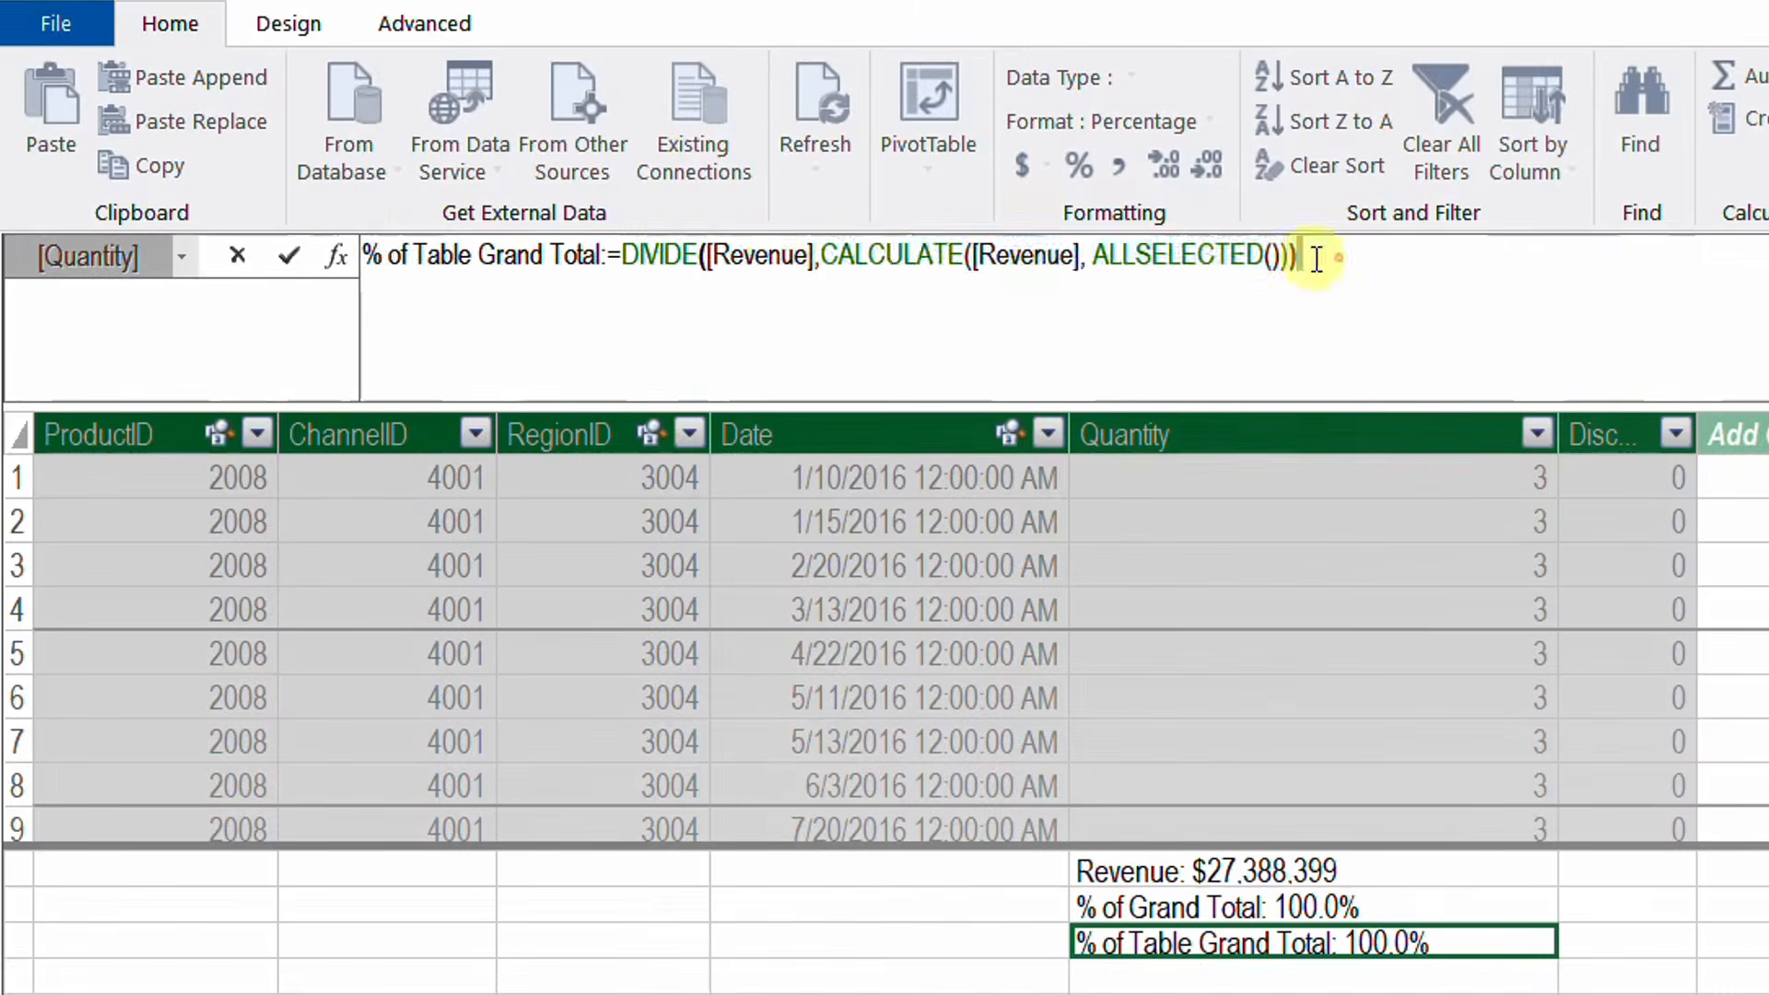
left_click_drag(1341, 253, 337, 253)
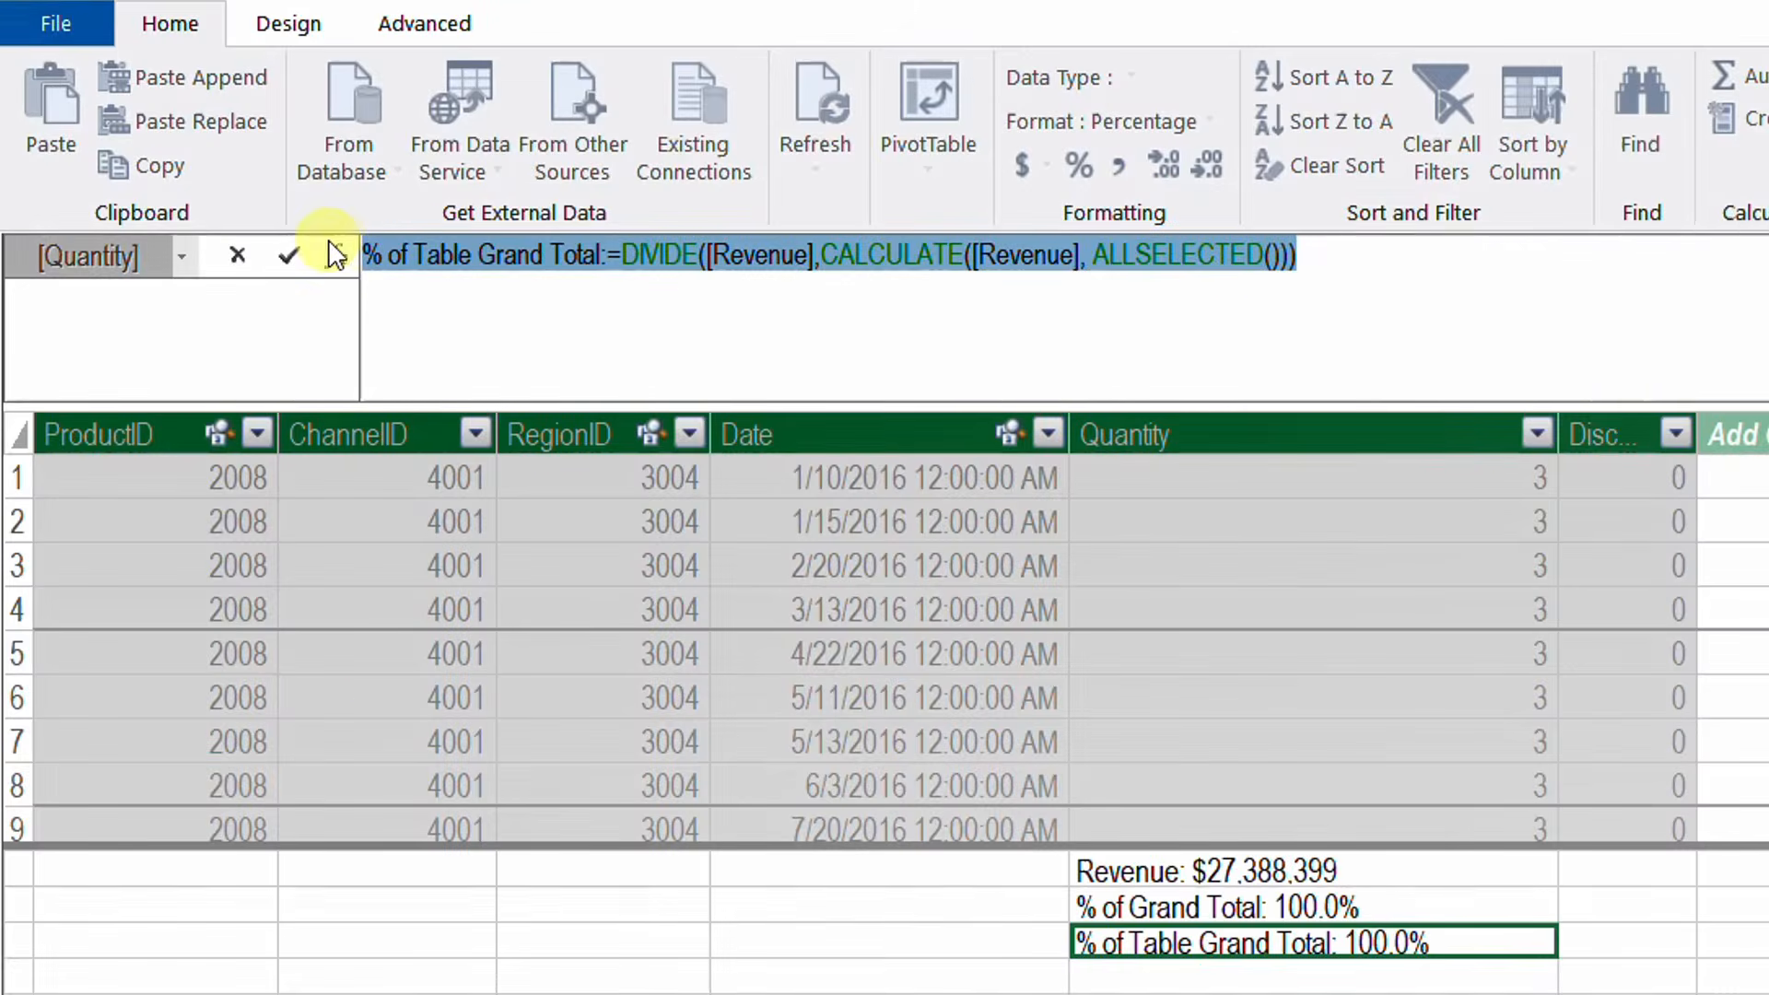
key("Escape")
left_click(1319, 978)
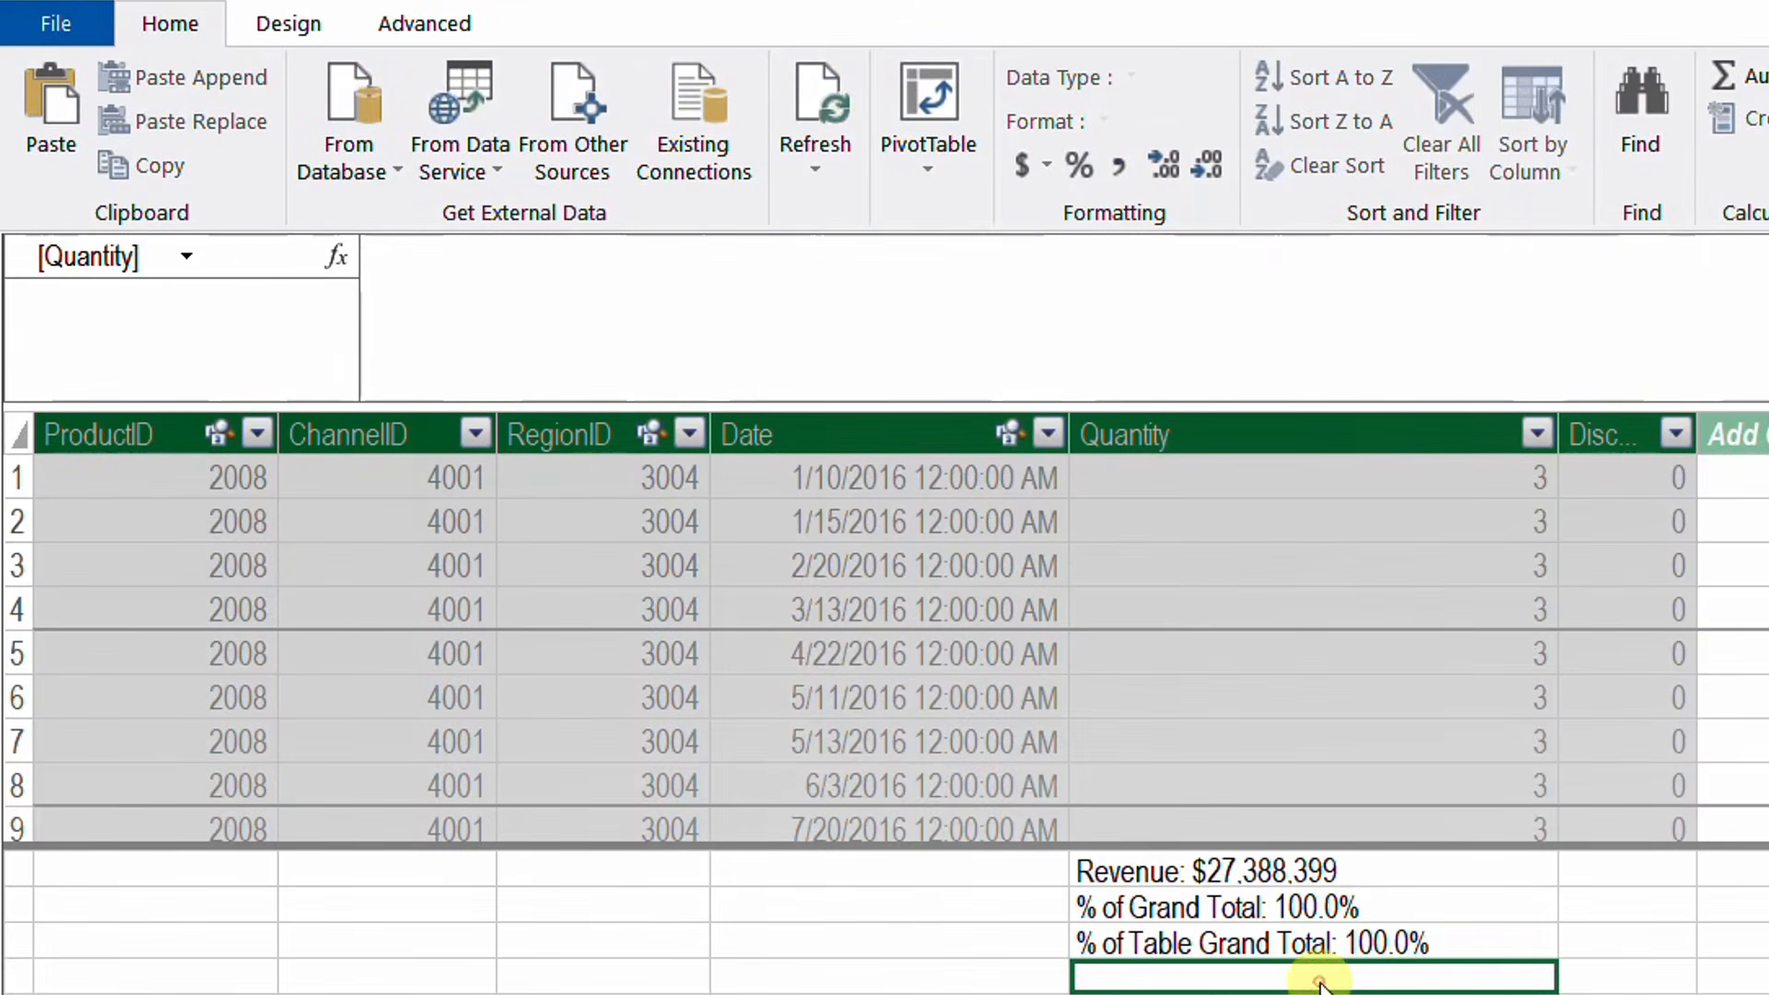
left_click(530, 285)
key("ctrl+v")
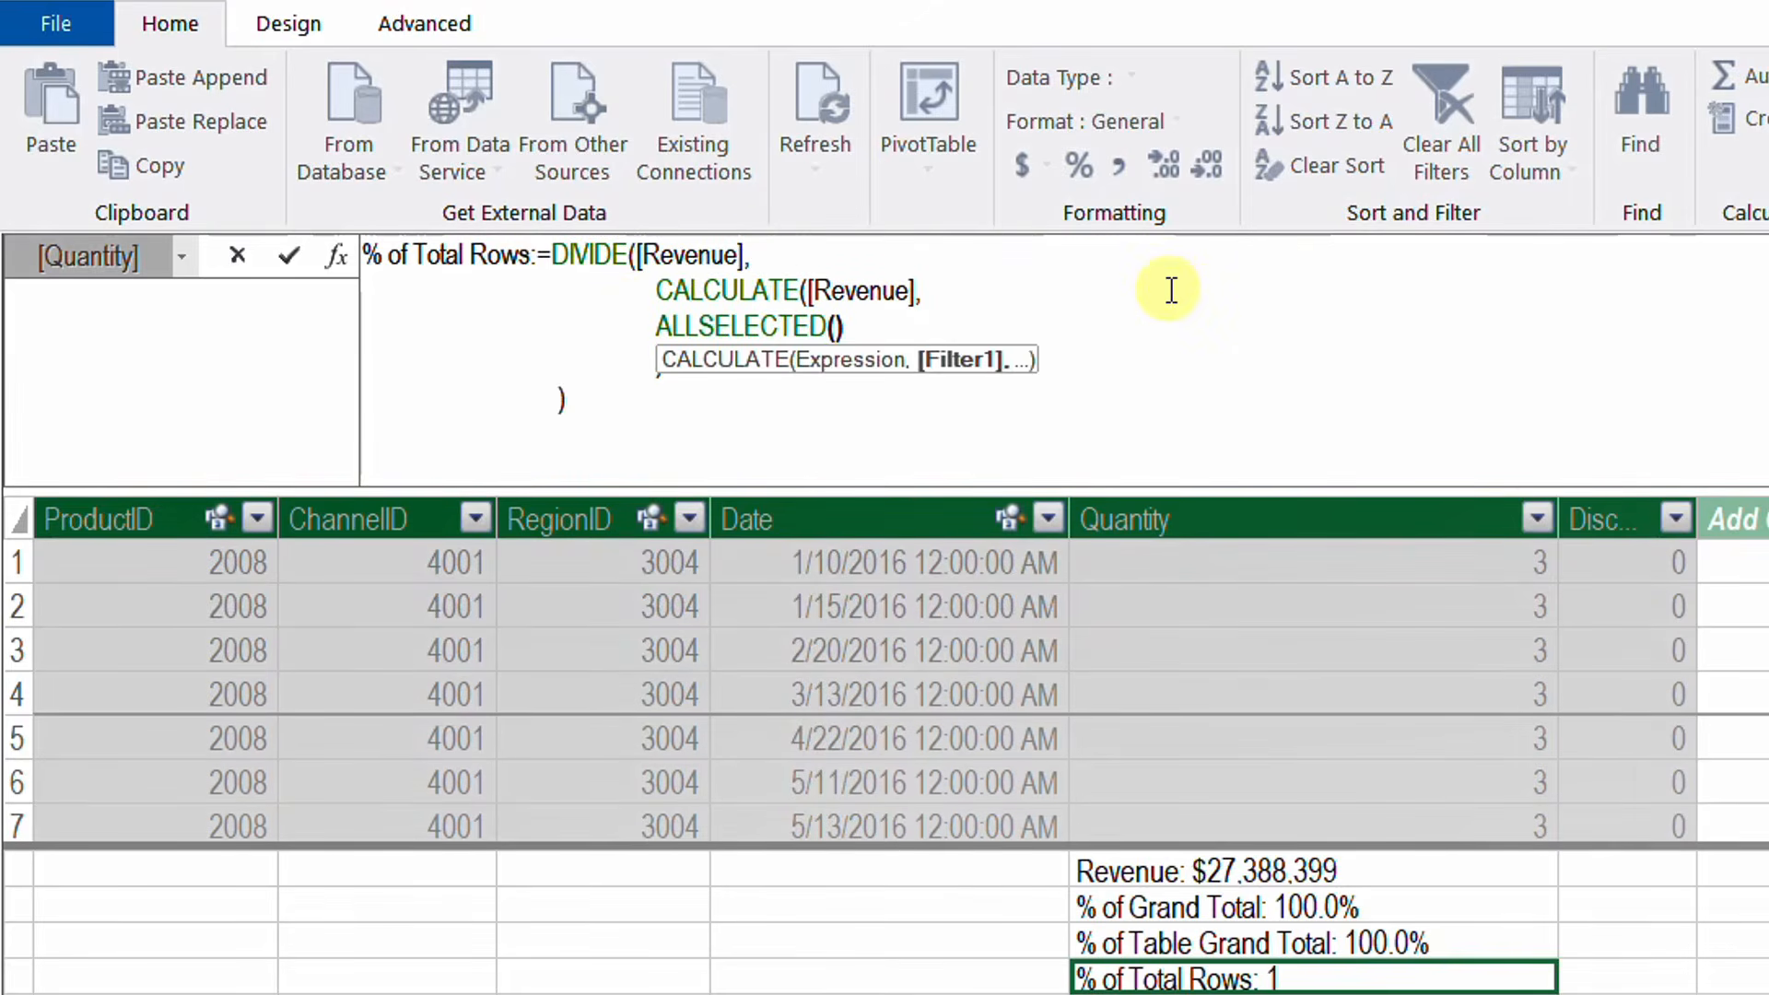
key("Return")
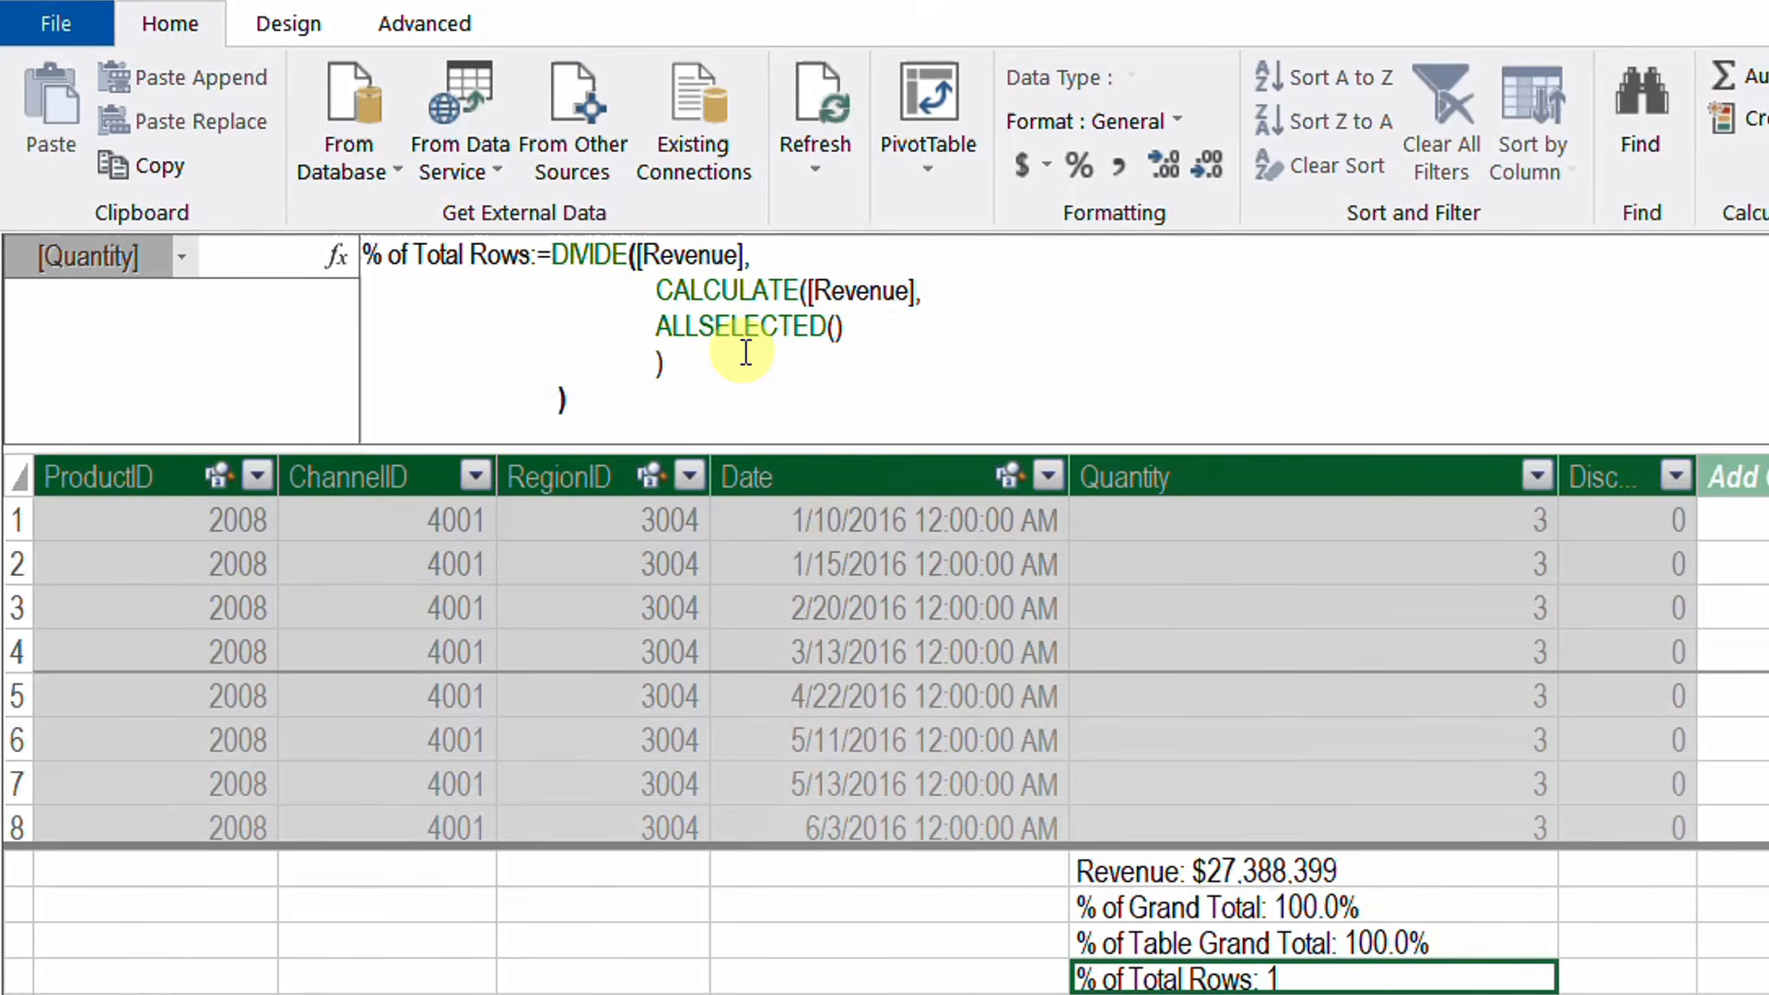
Add VALUES('Product') after ALLSELECTED() in the % of Total Rows formula, commit it and format the measure as a percentage with one decimal place.
left_click(873, 320)
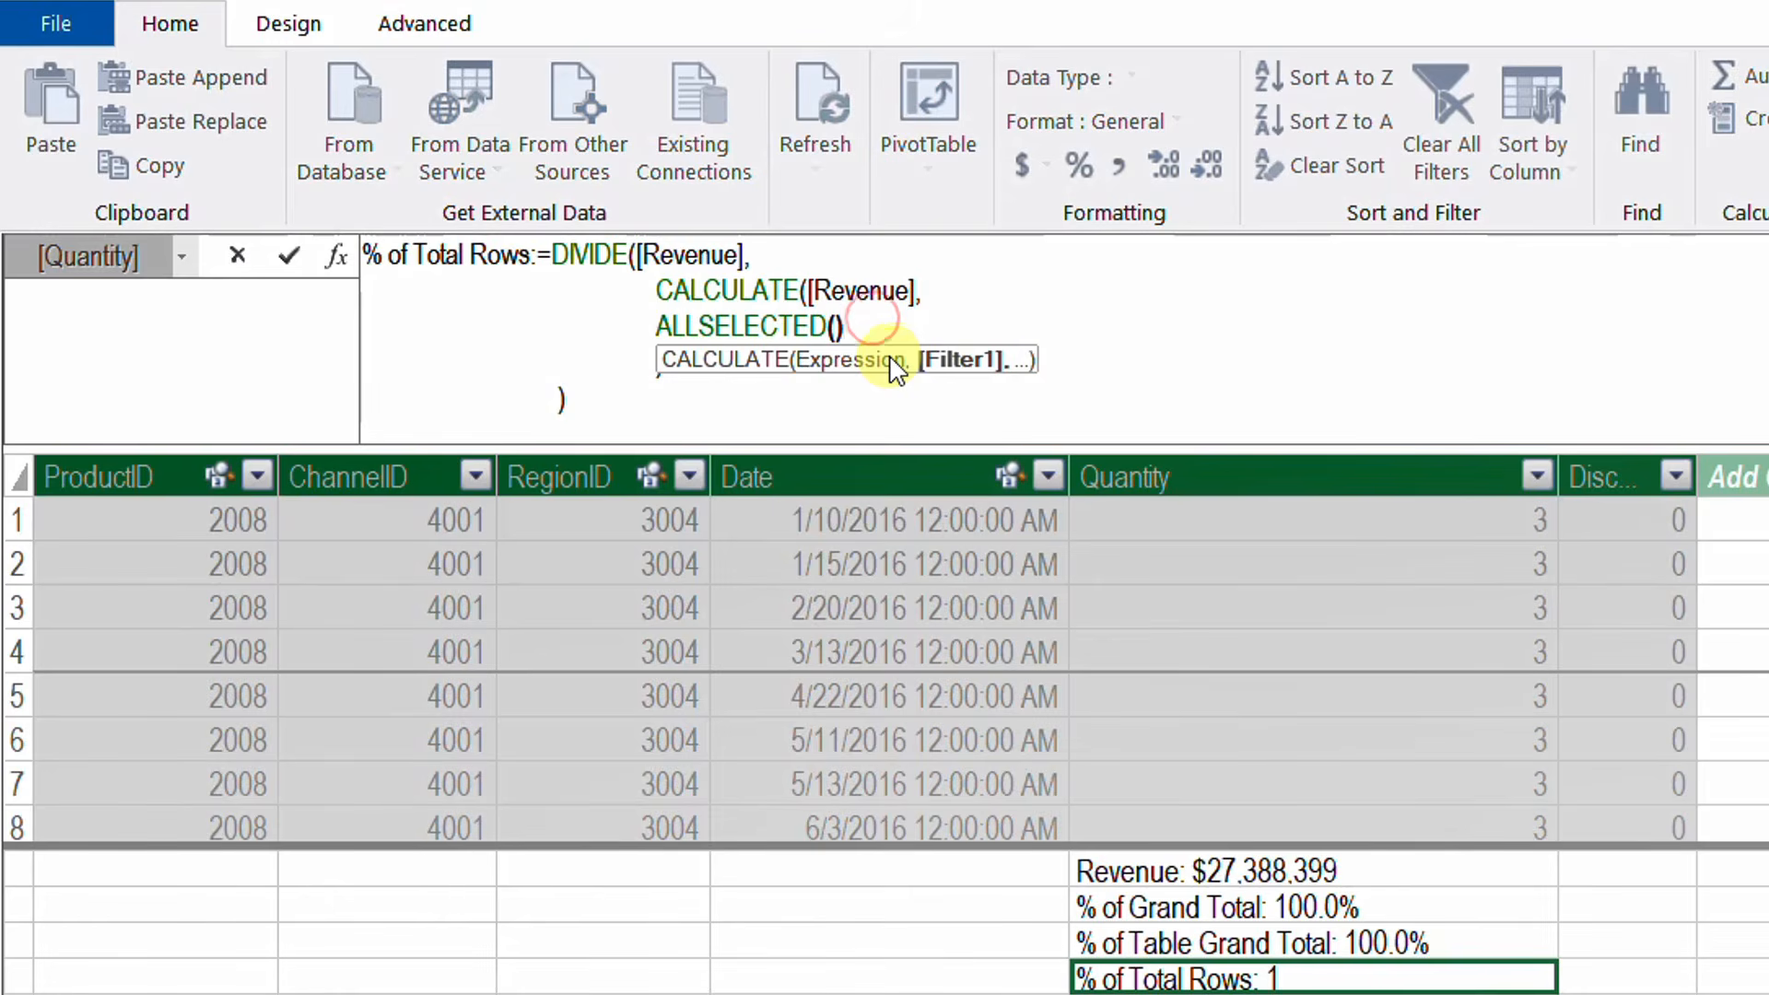
type(",")
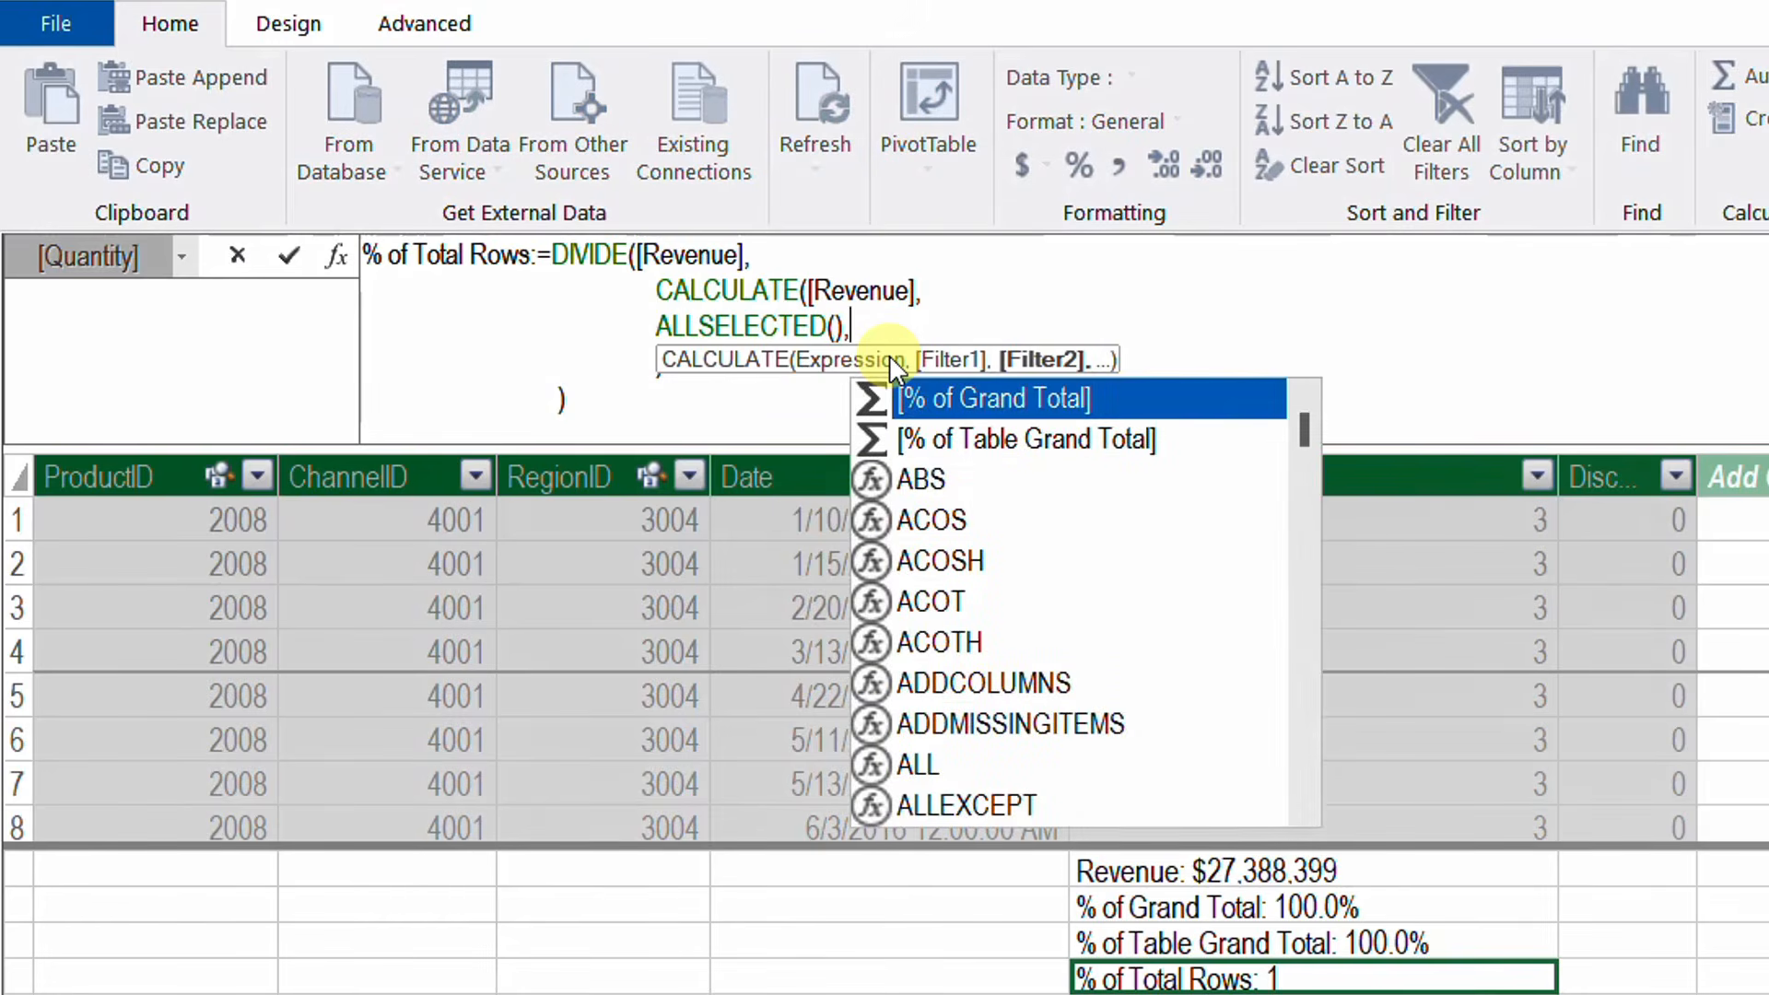
key("shift+Return")
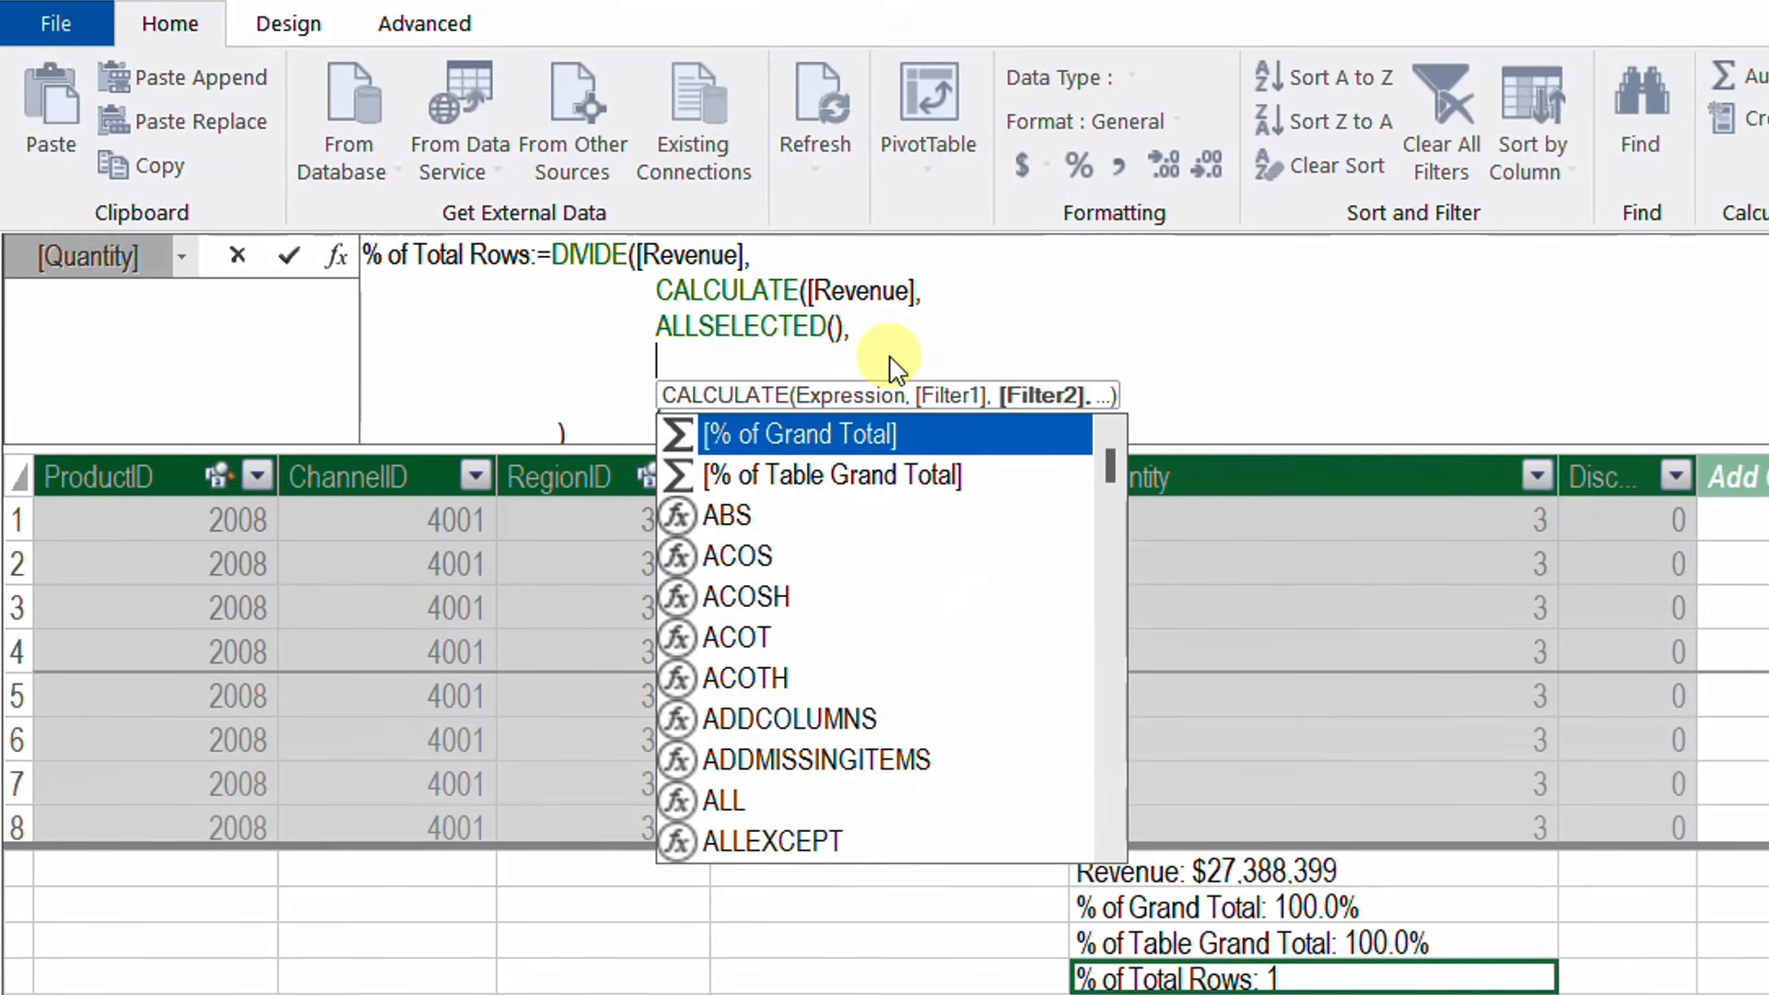
type("VALUES(")
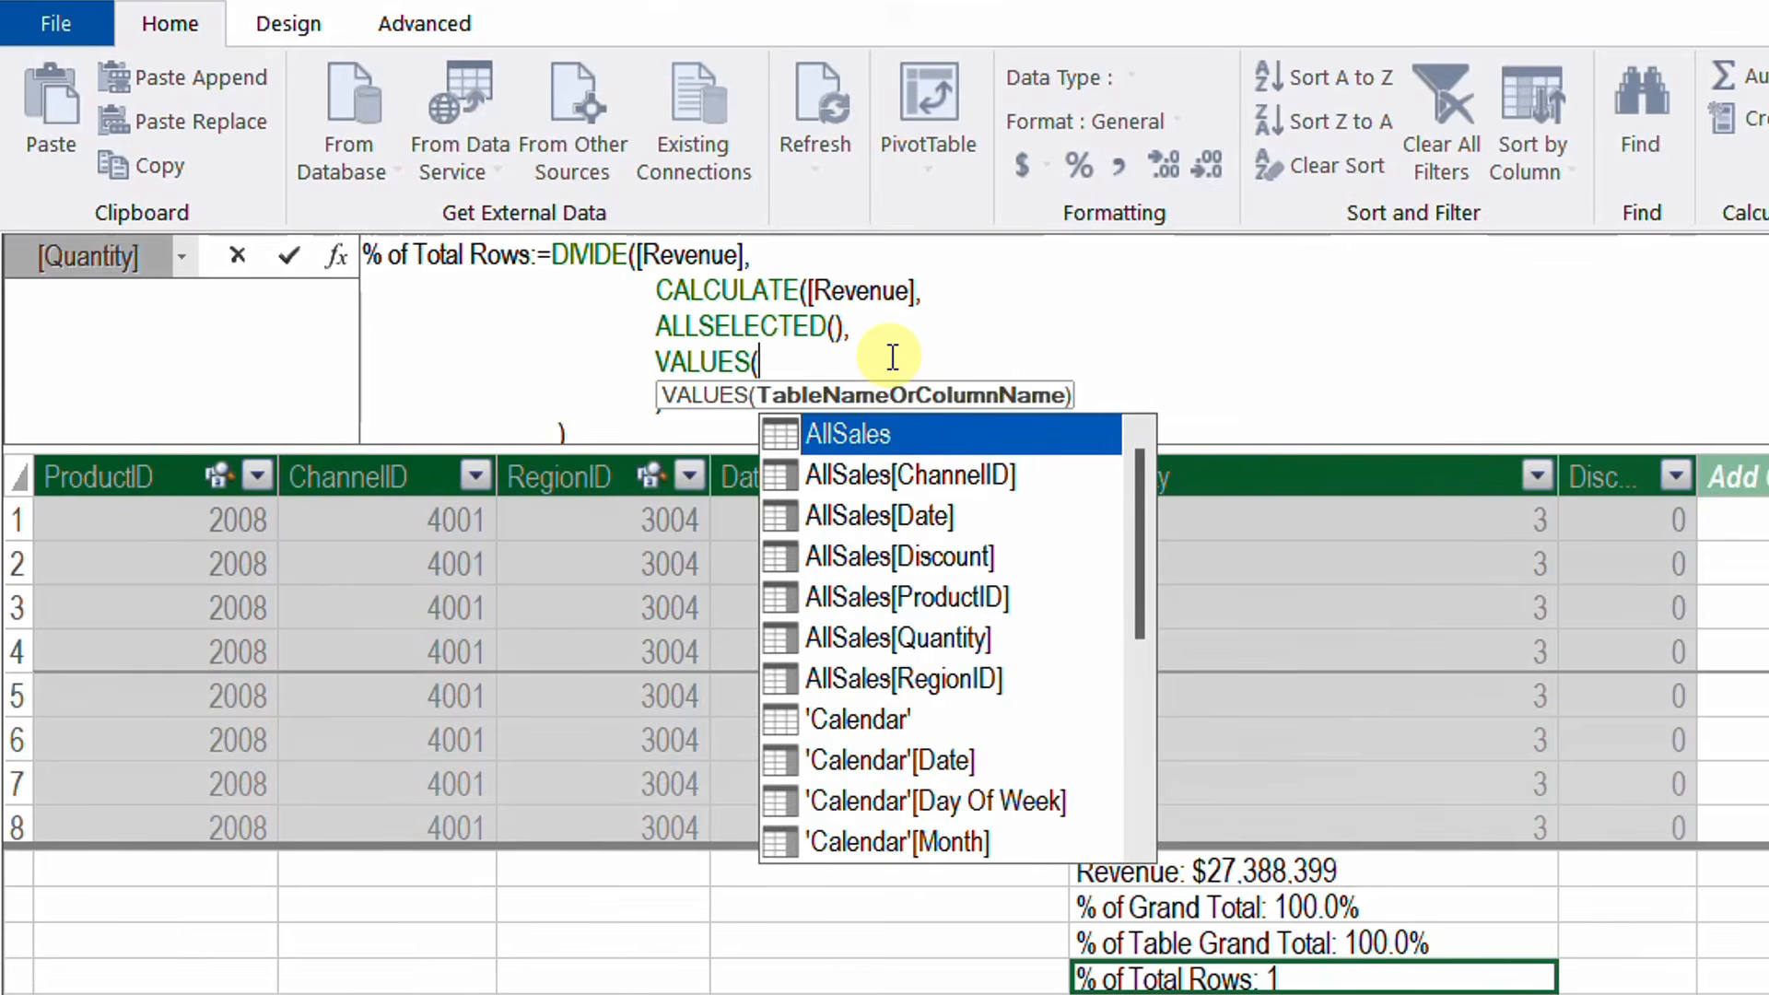
type("Por")
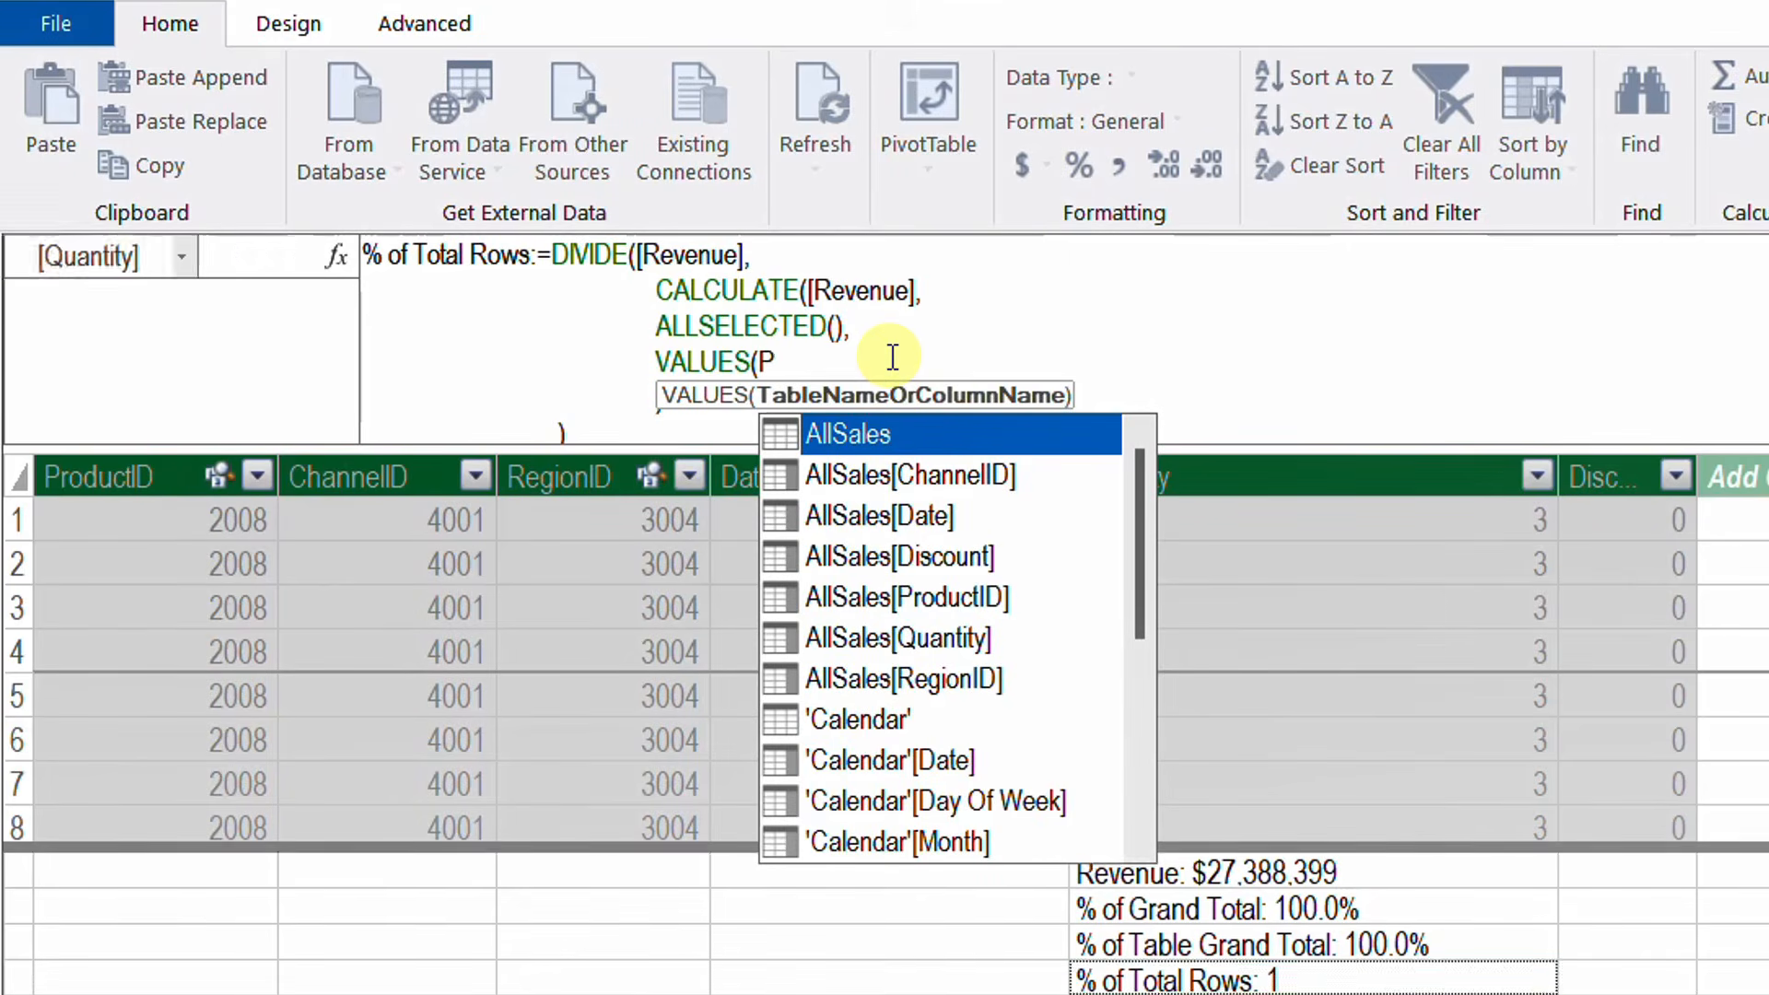
key("BackSpace")
key("BackSpace")
type("ro")
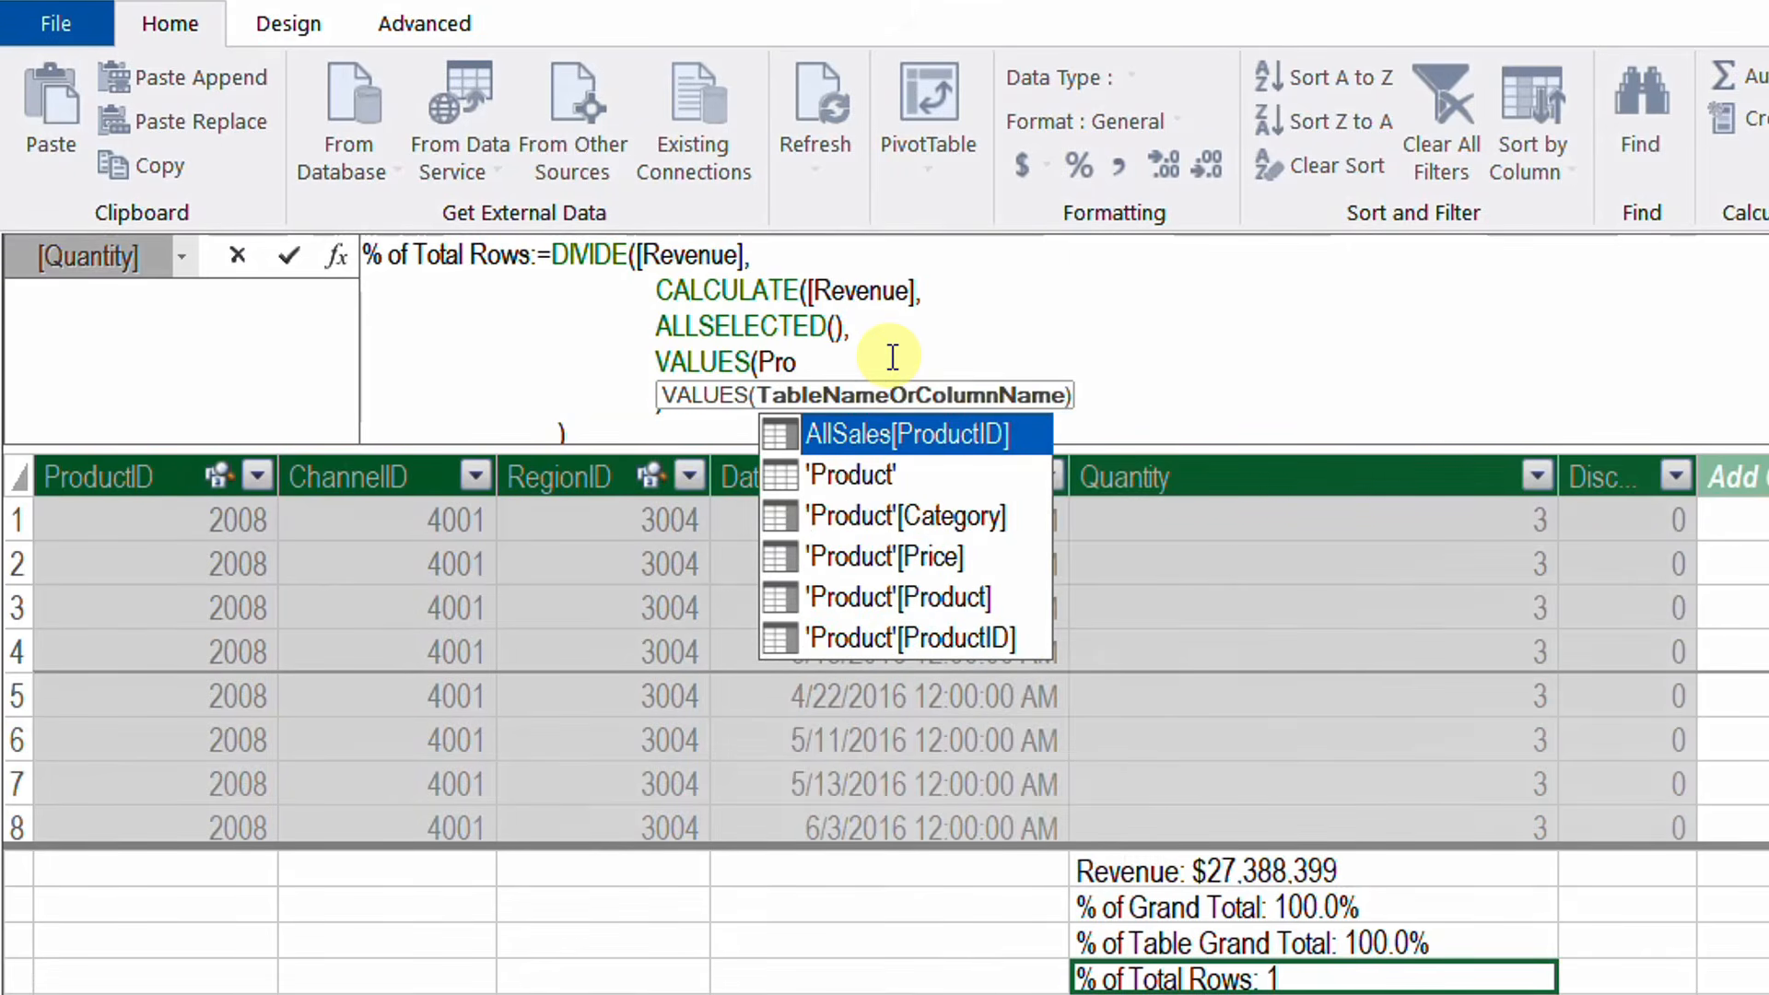
key("Down")
key("Tab")
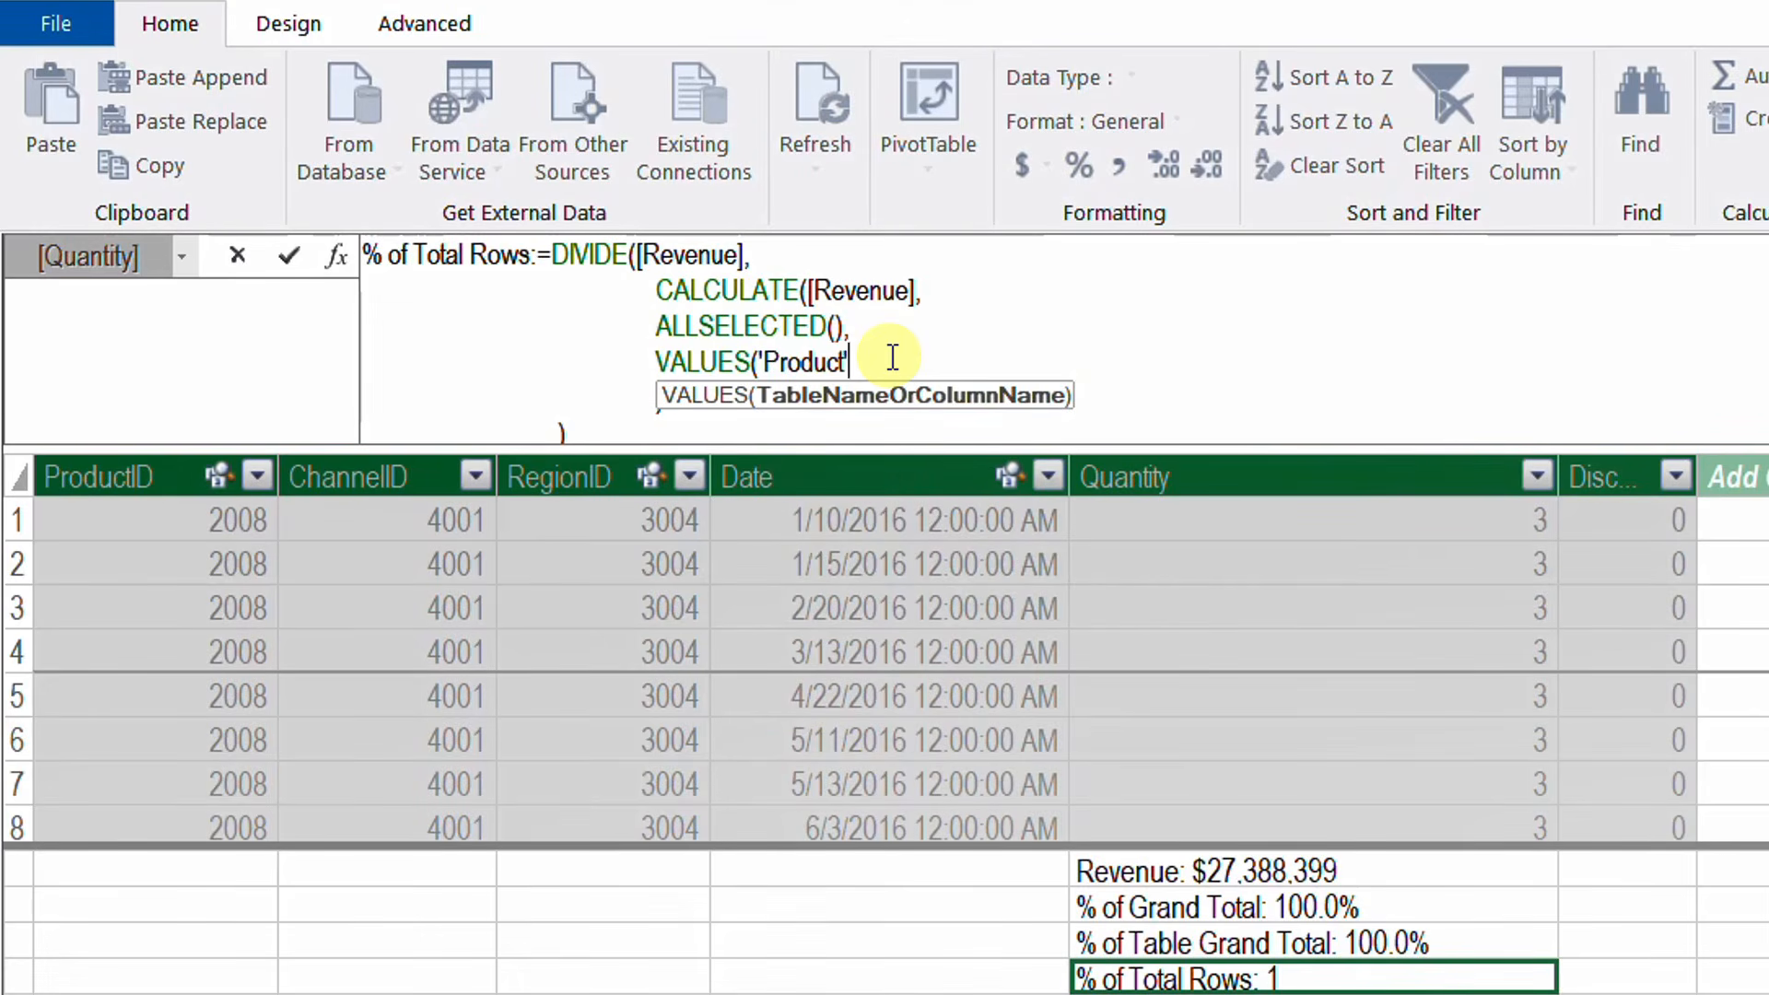
type(")")
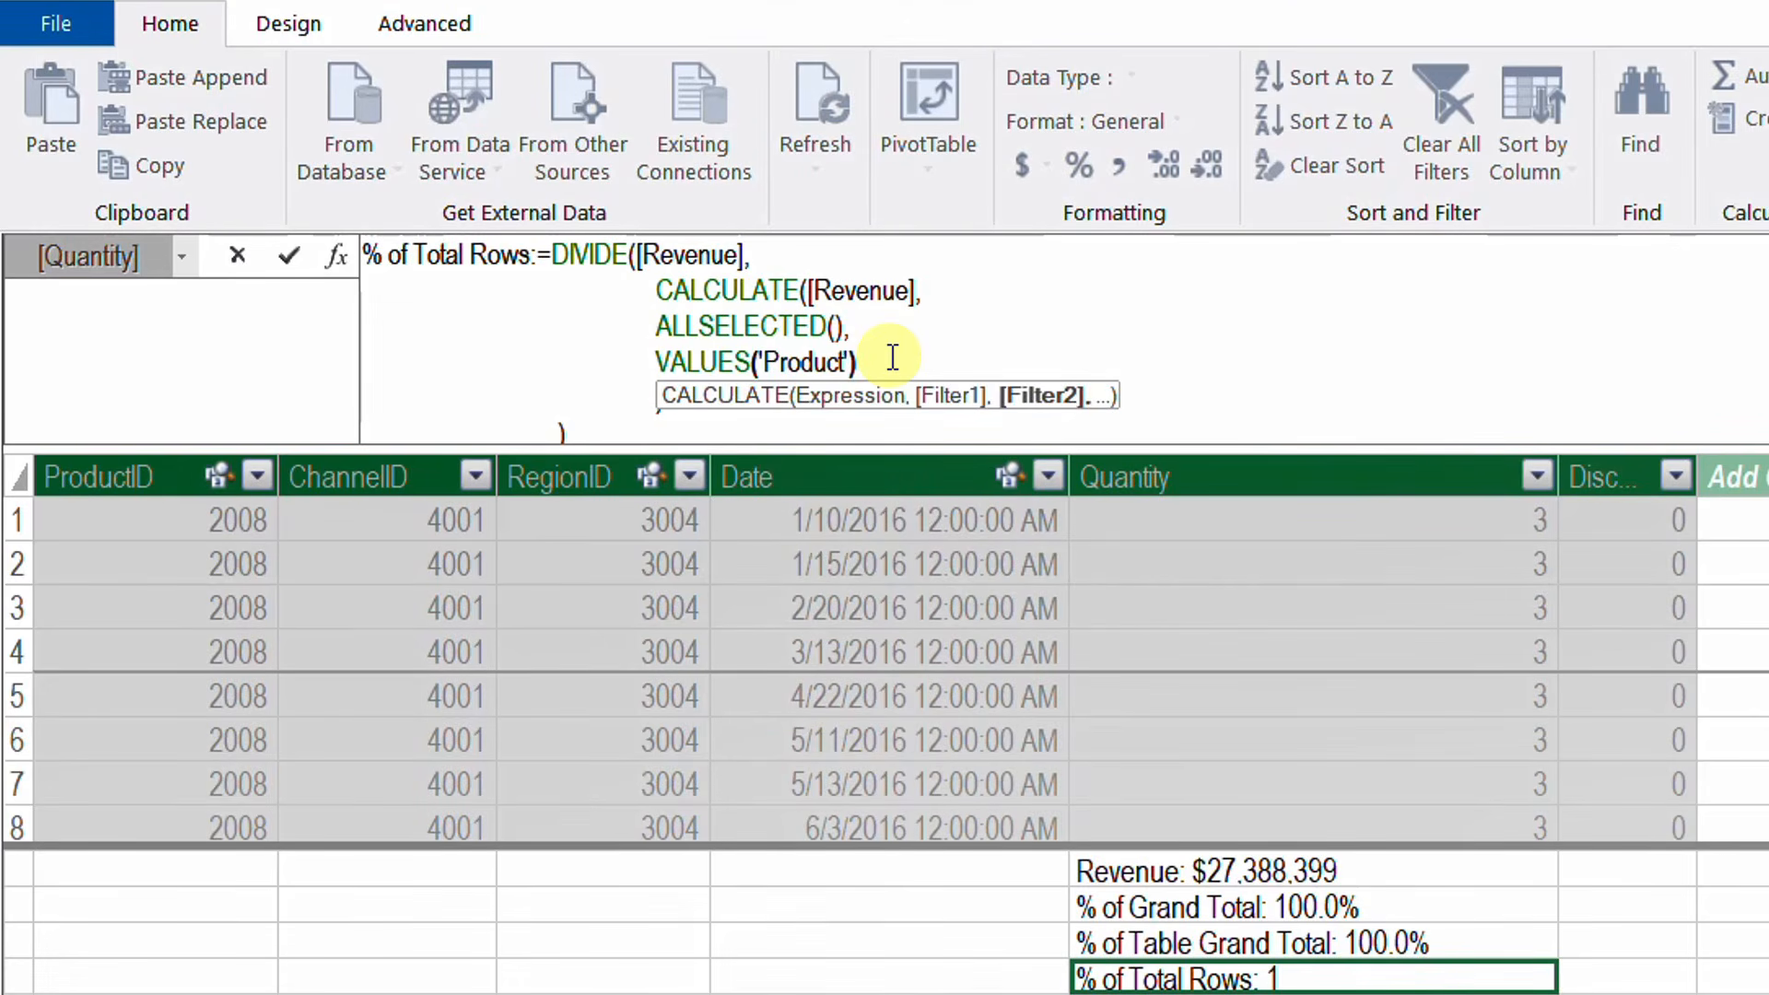
left_click(288, 261)
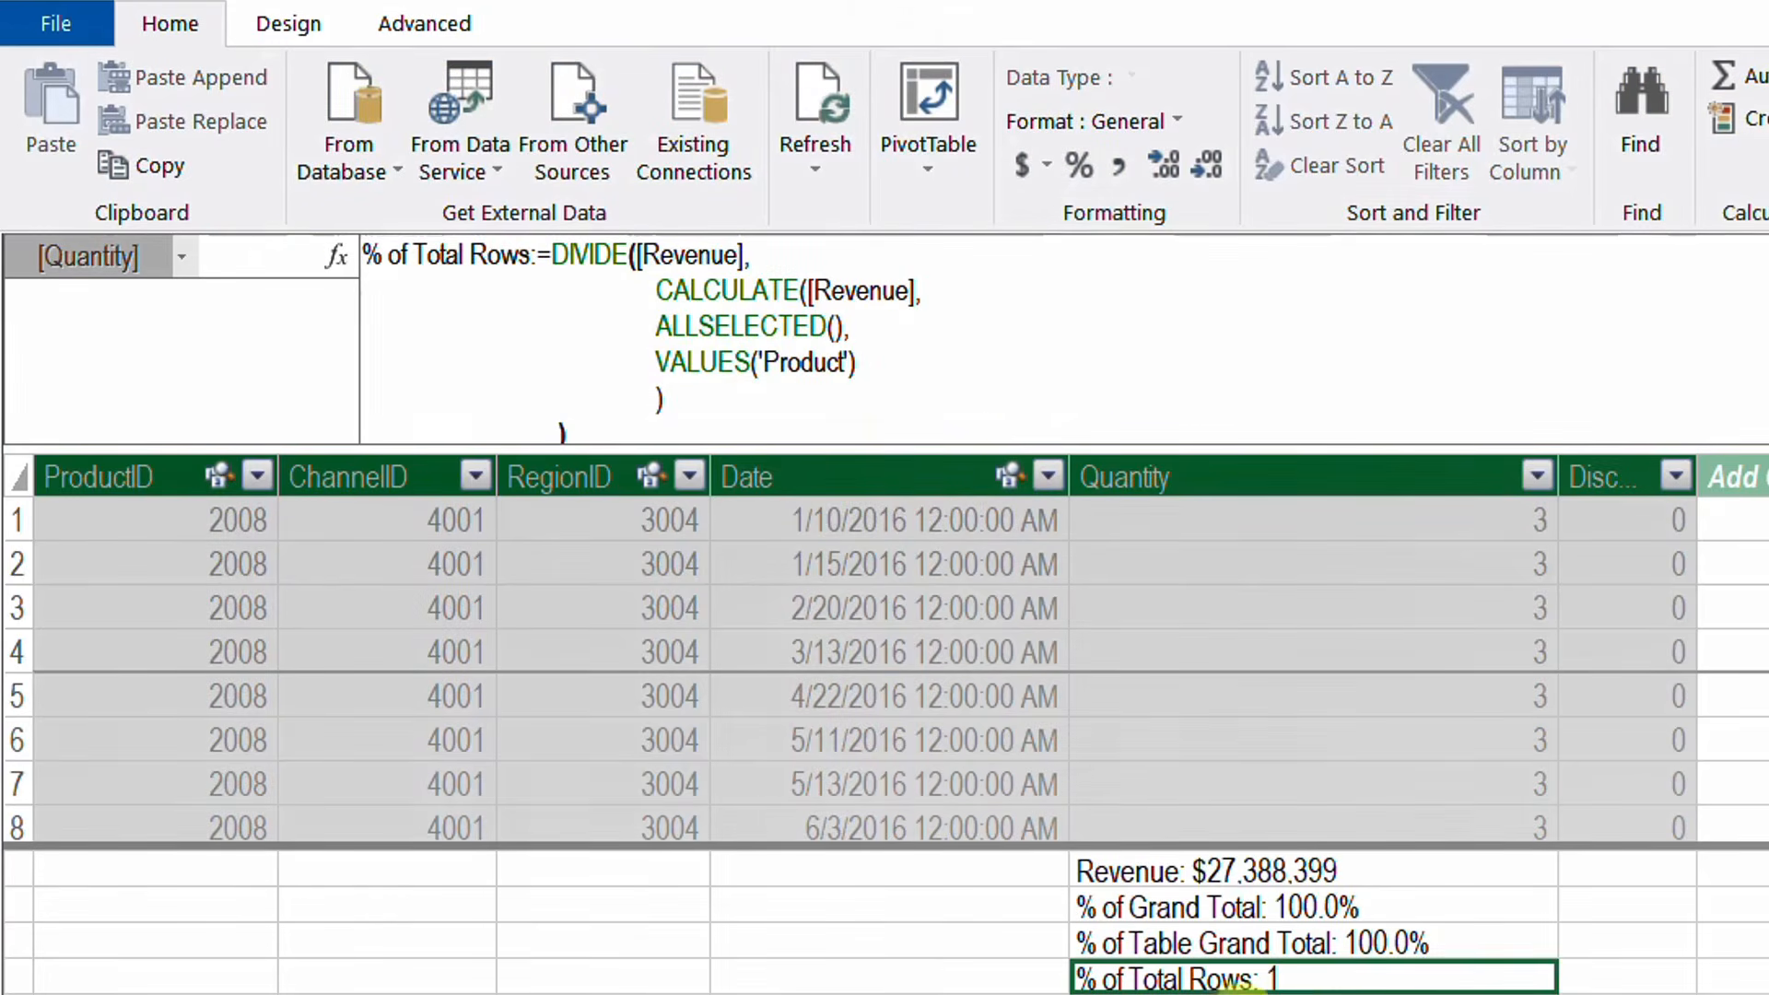
left_click(1087, 175)
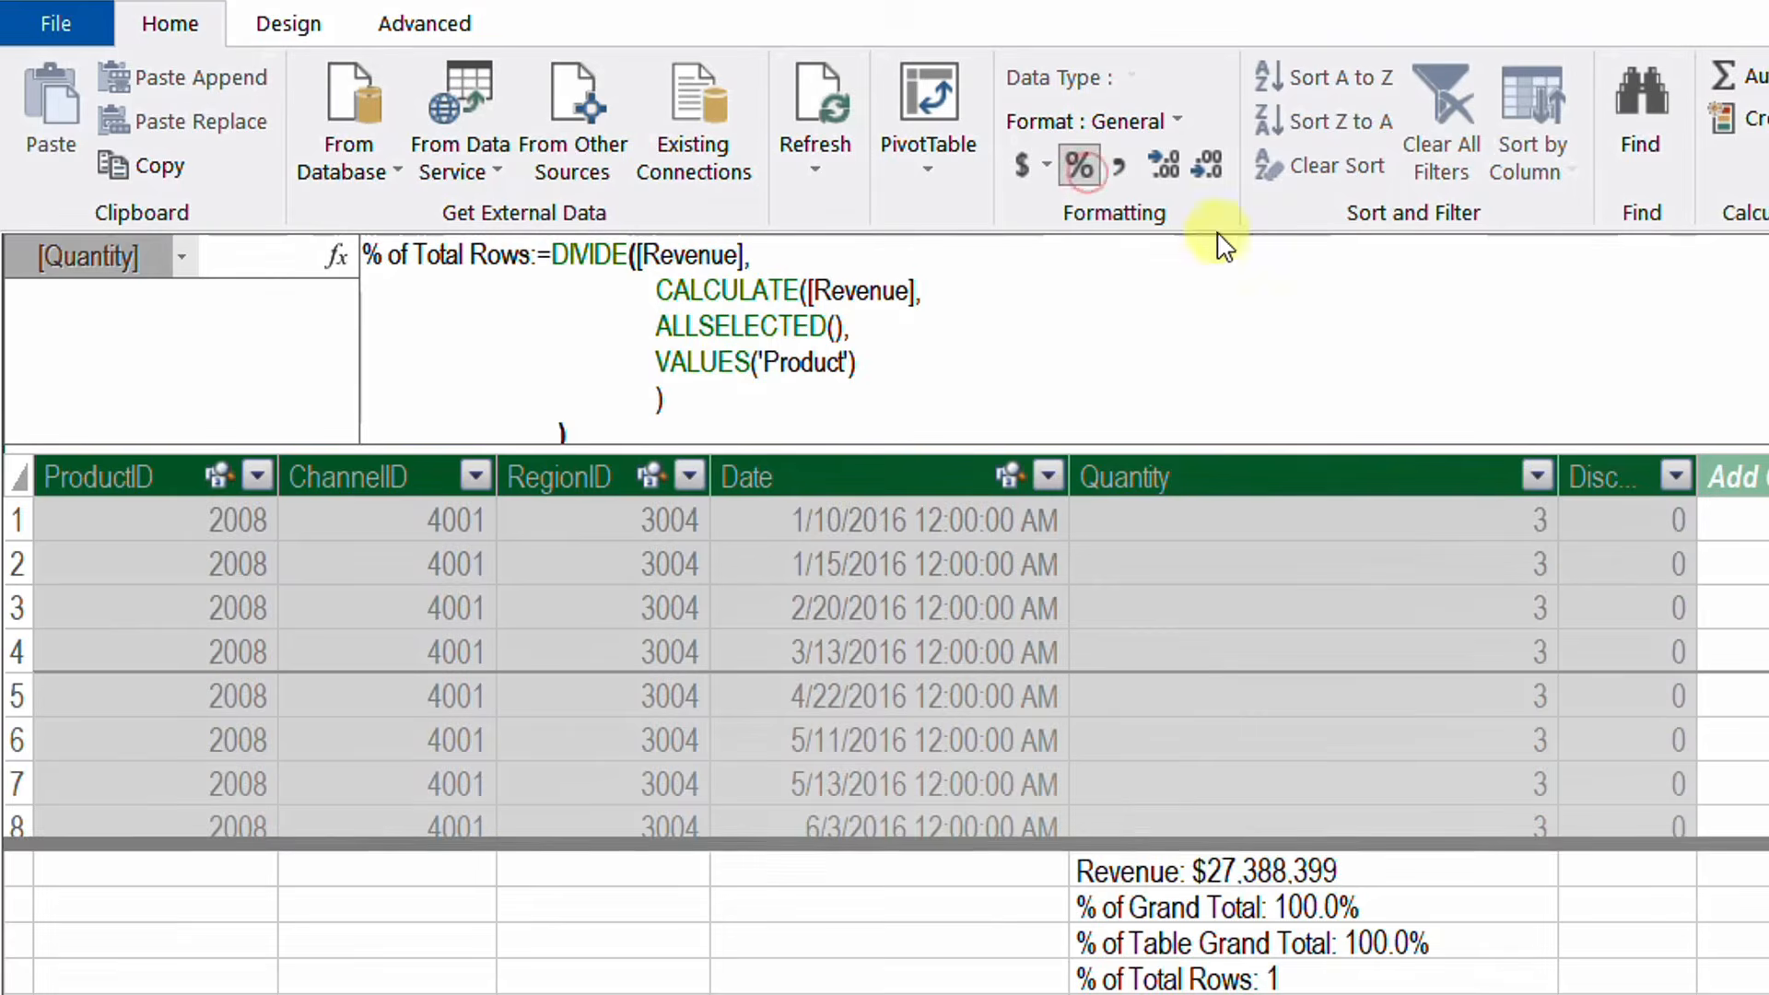
left_click(1214, 169)
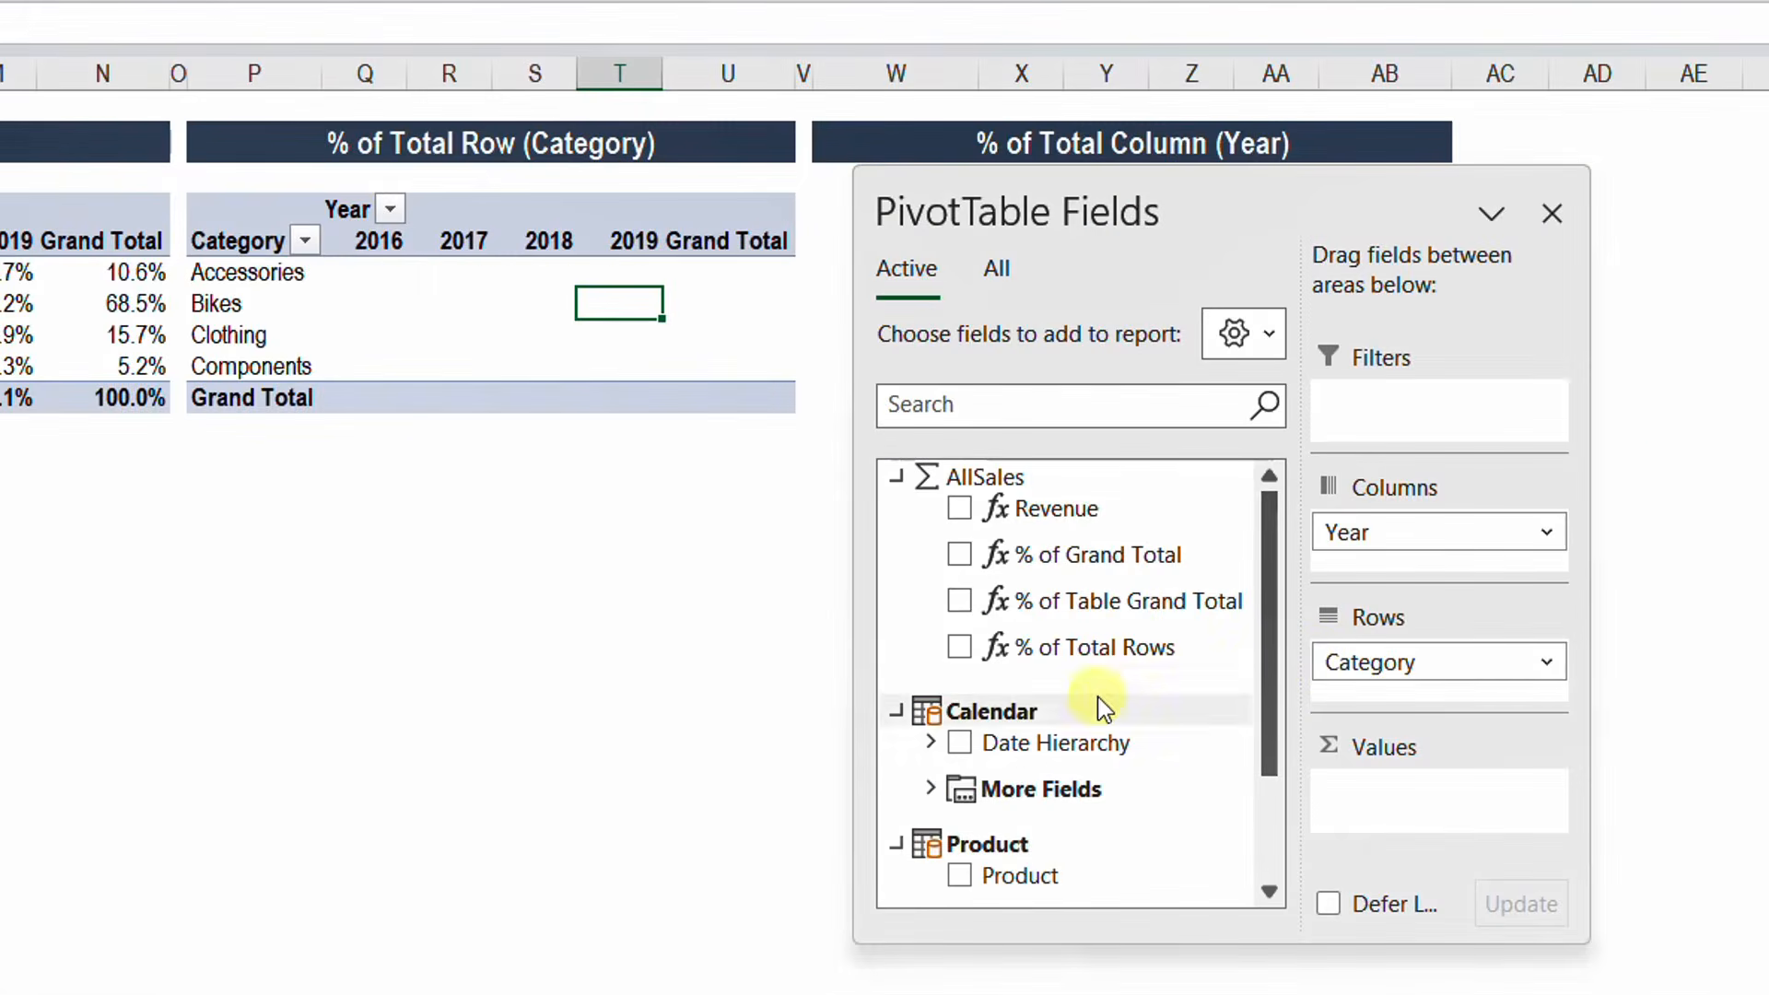
Add % of Total Rows to the values of the pivot table under % of Total Row (Category) and move the field list aside.
left_click_drag(1059, 648, 1419, 820)
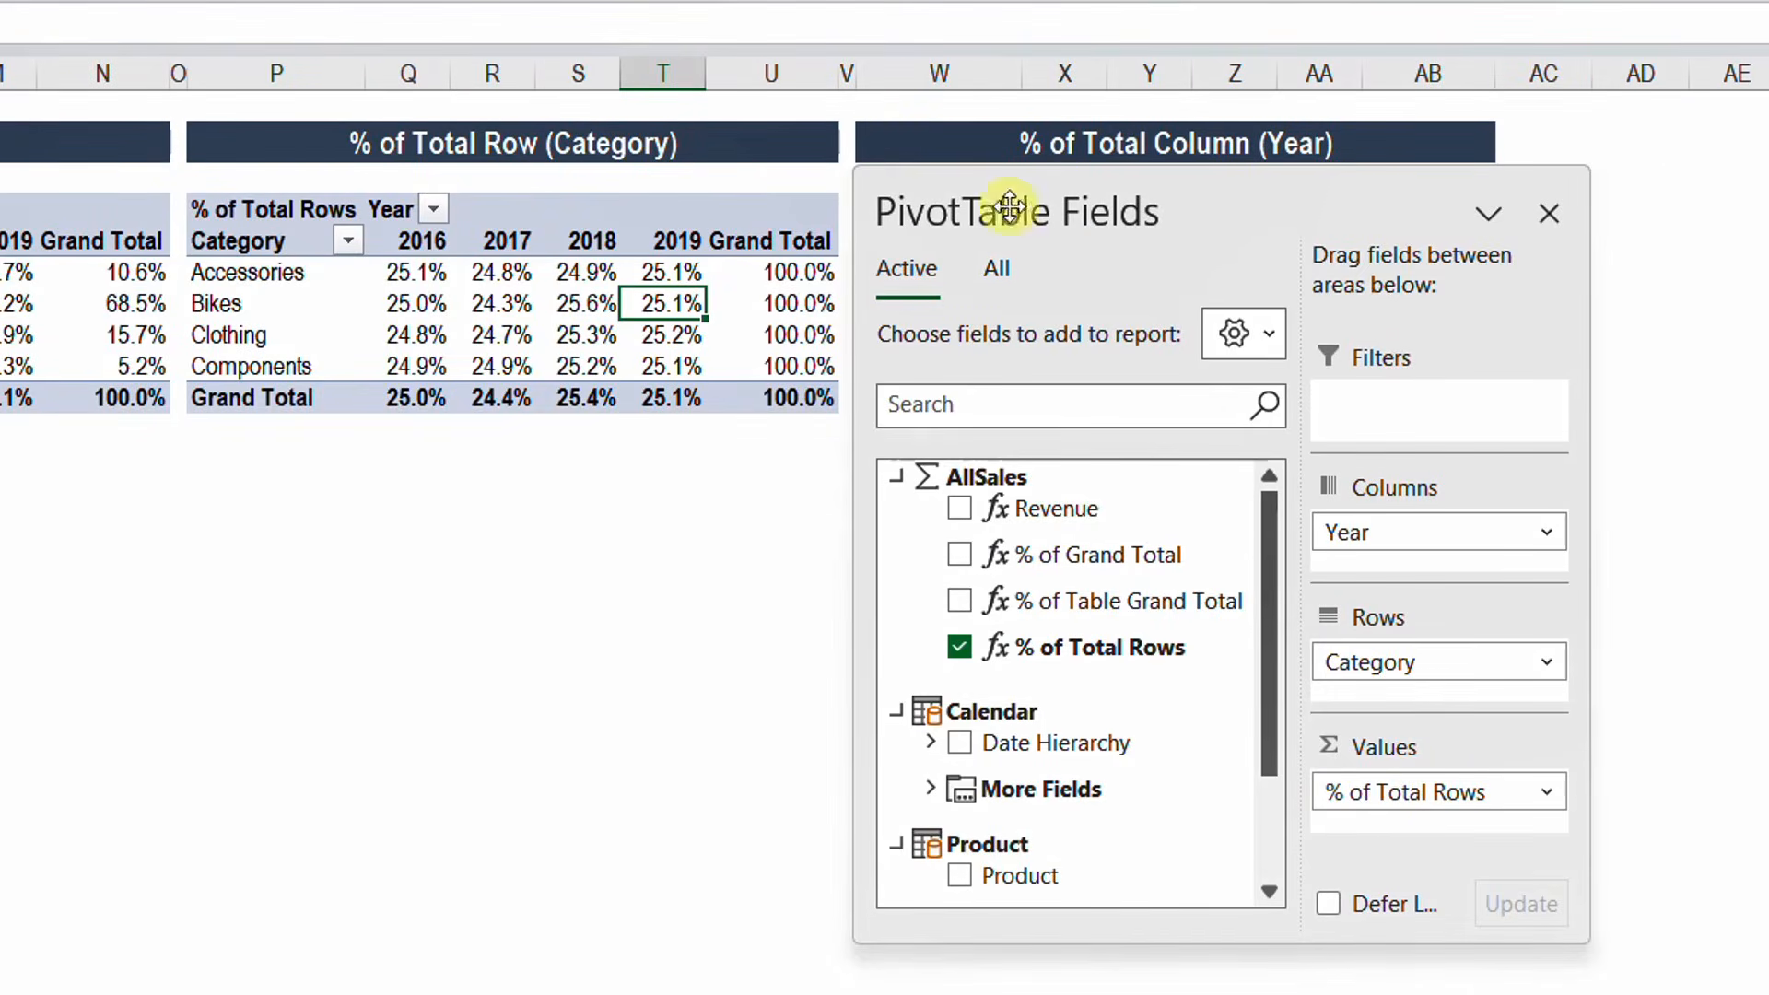
left_click_drag(1009, 210, 1253, 221)
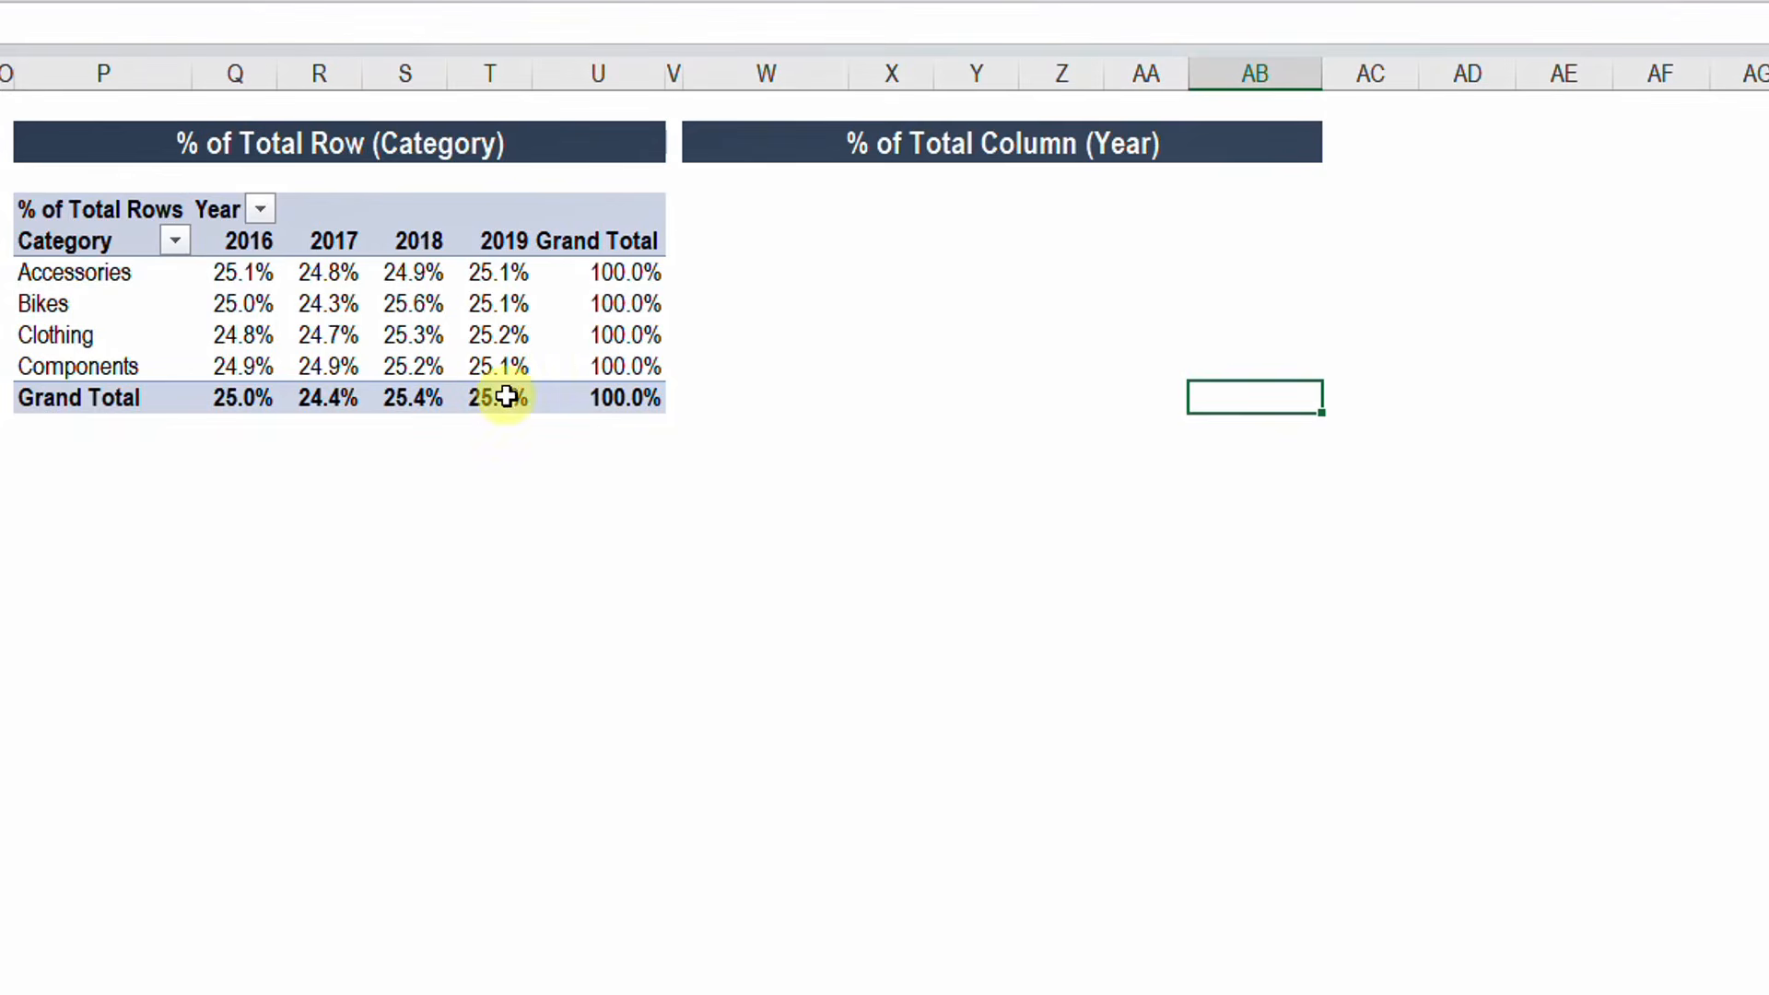
mouse_move(506, 393)
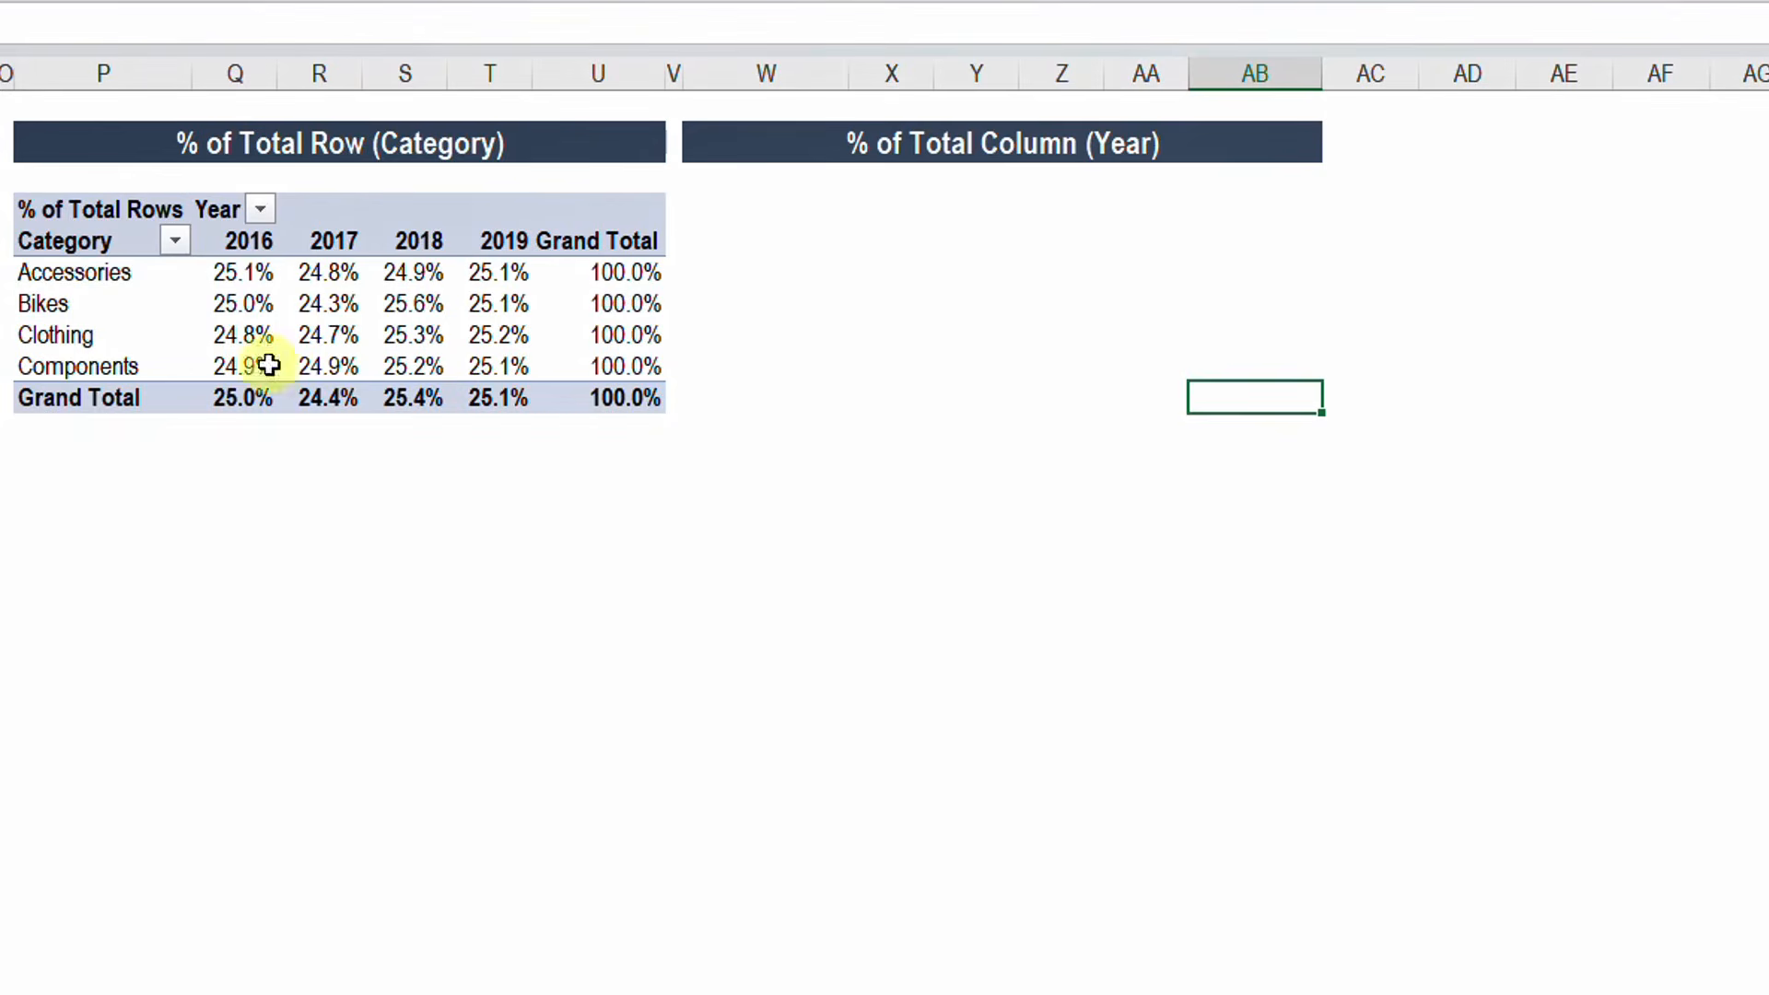
Copy the % of Total Rows pivot table under the % of Total Column (Year) heading and remove the measure from the copy's values.
left_click_drag(92, 214, 565, 393)
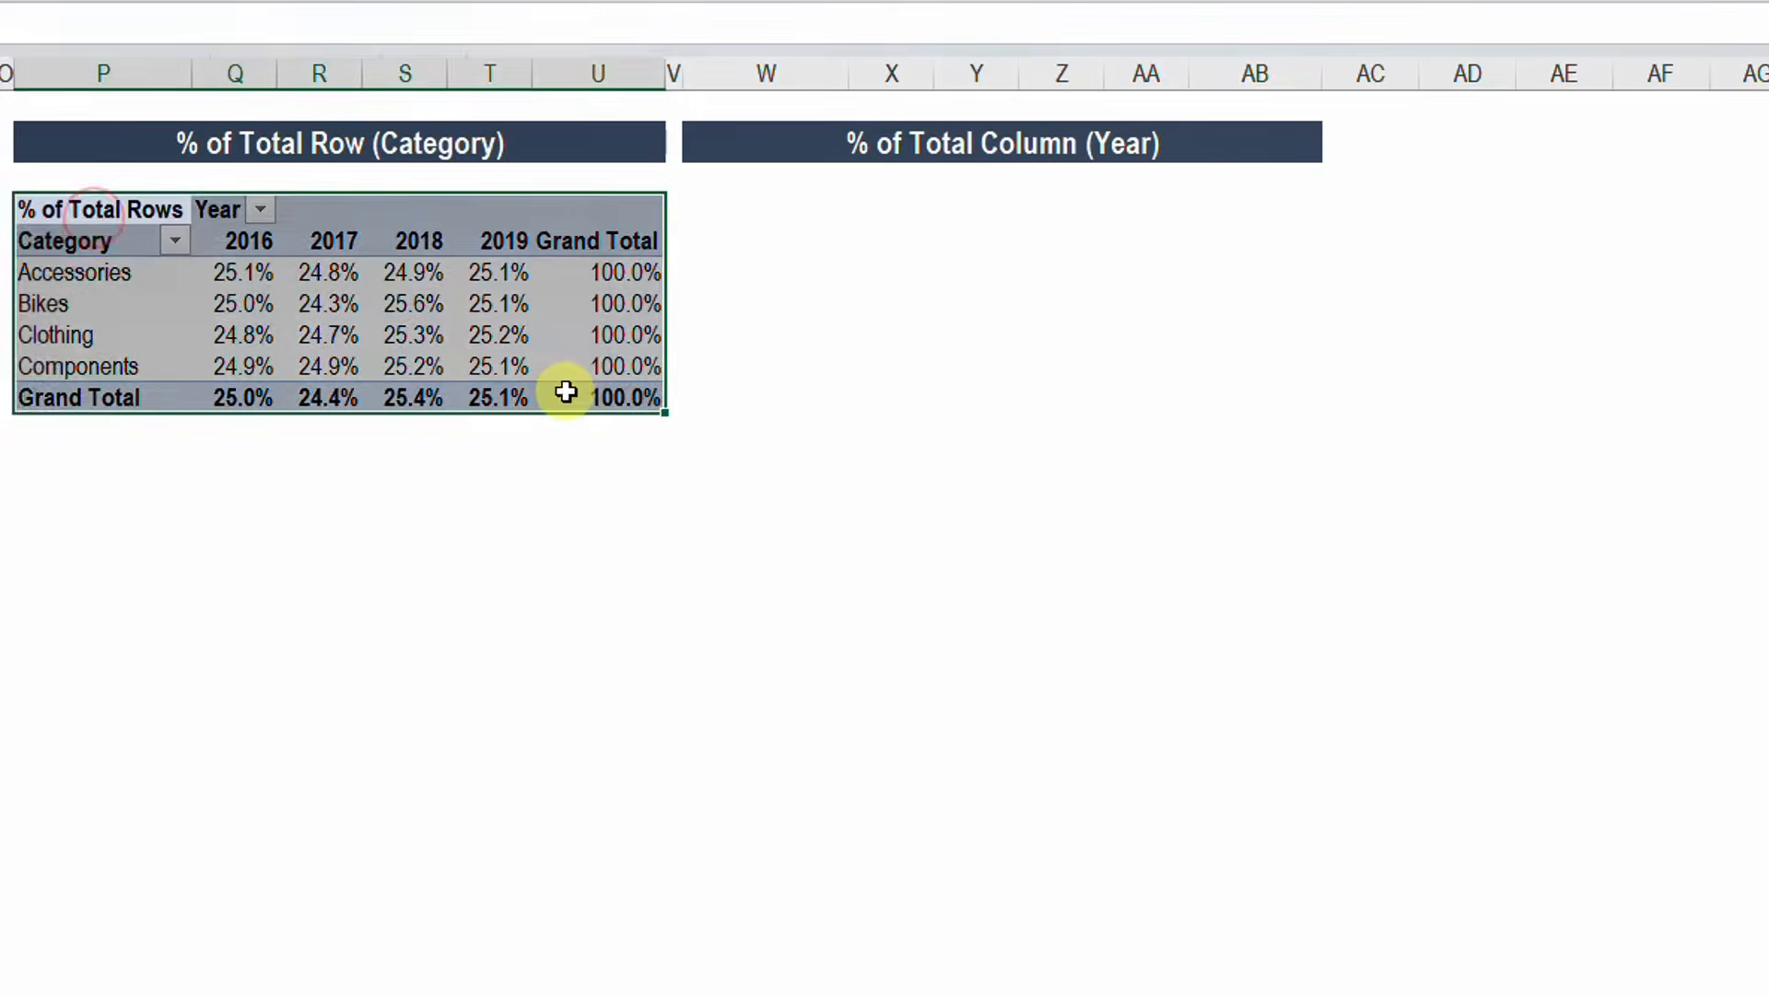
key("ctrl+c")
left_click(531, 226)
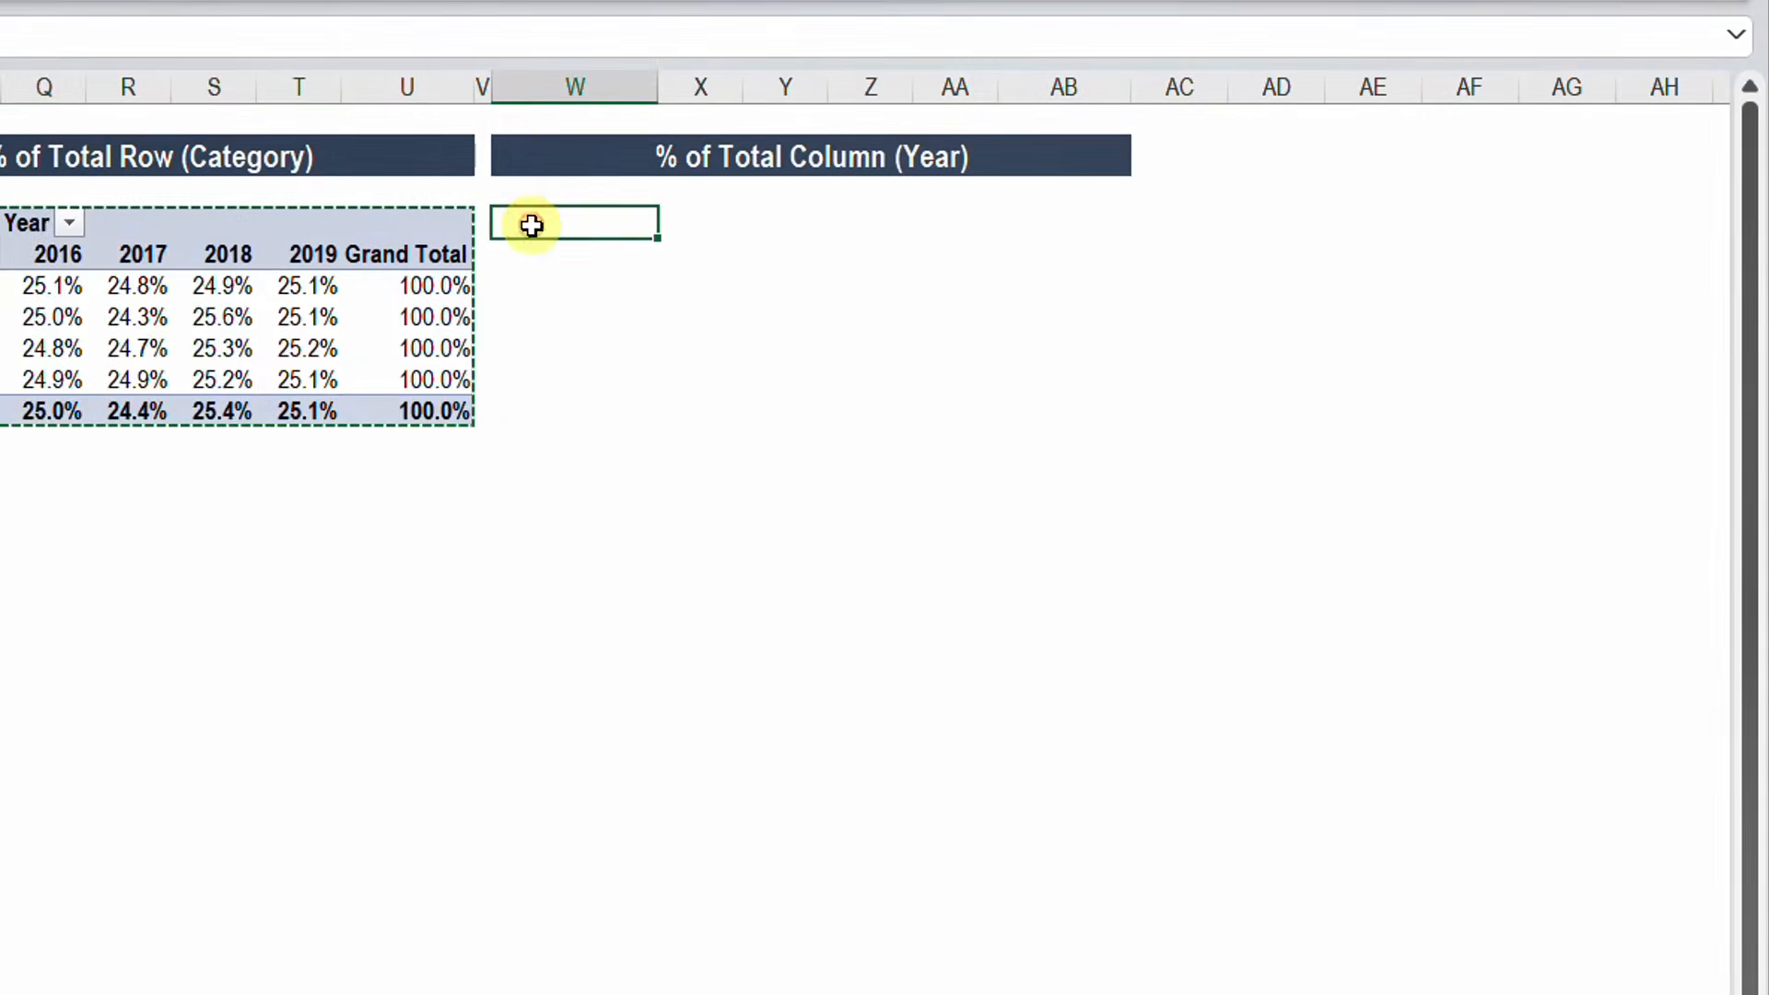
key("ctrl+v")
left_click_drag(1678, 778, 693, 634)
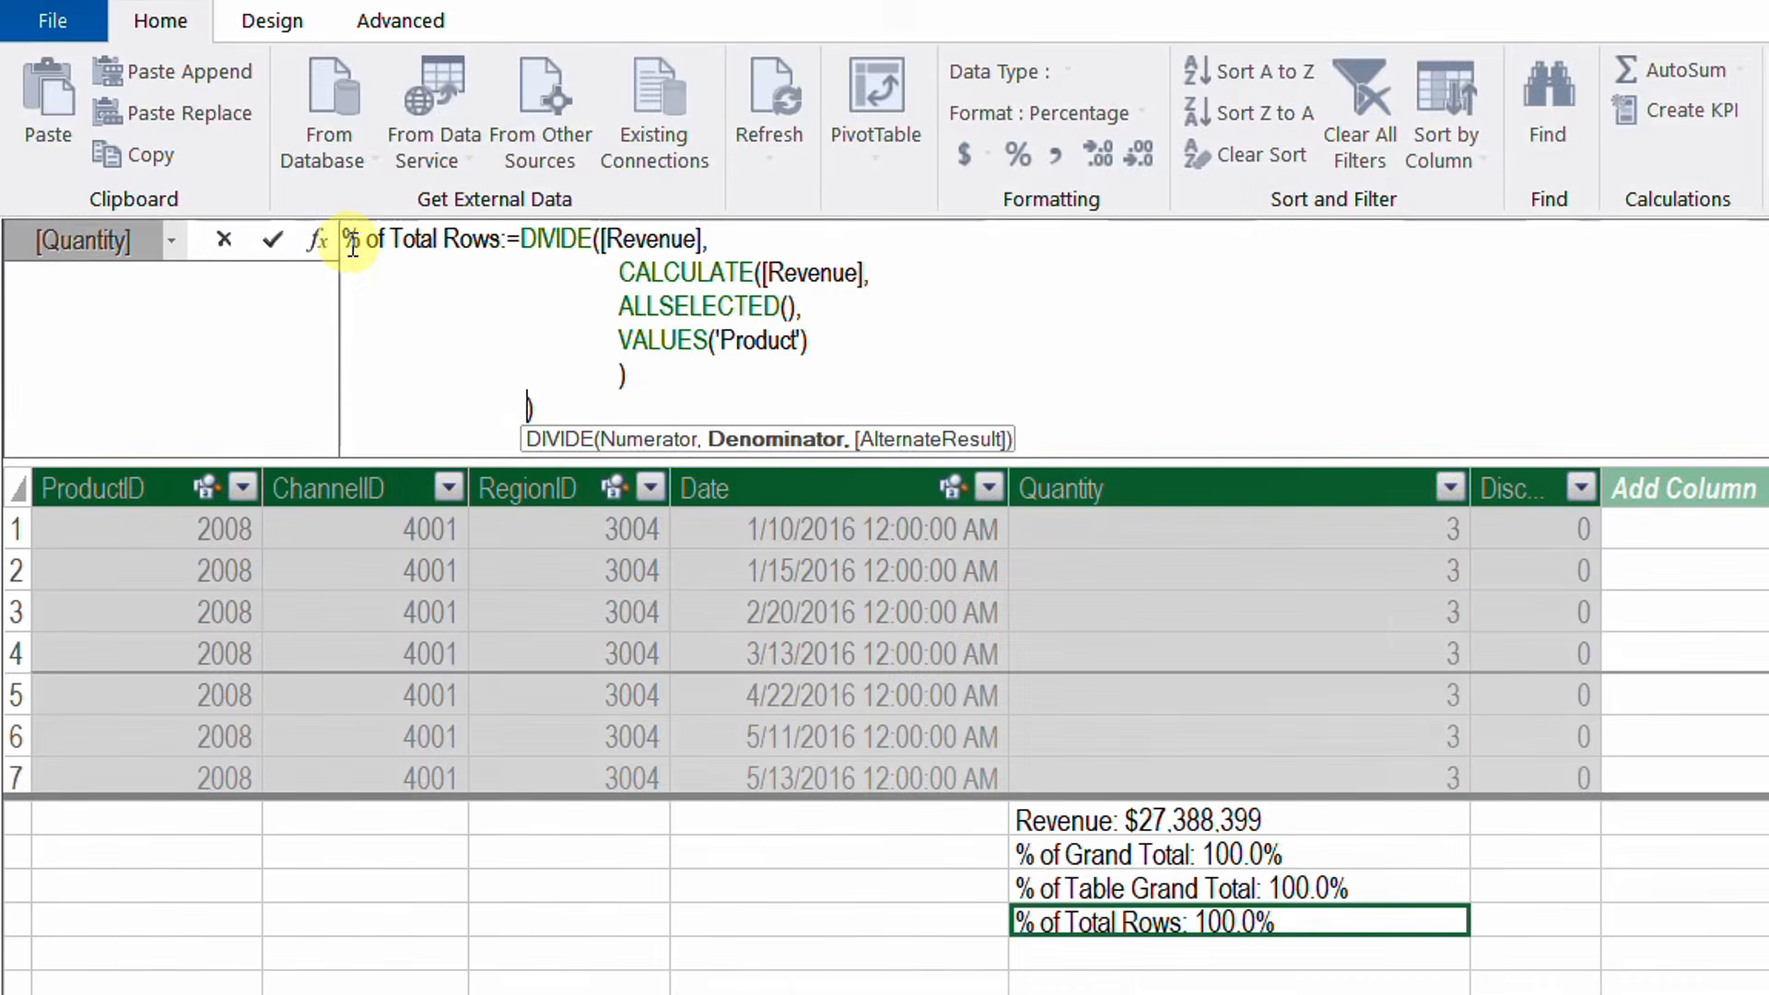
Duplicate the % of Total Rows formula into the empty cell below it and name the copy "% of Total Column".
left_click_drag(353, 244, 710, 429)
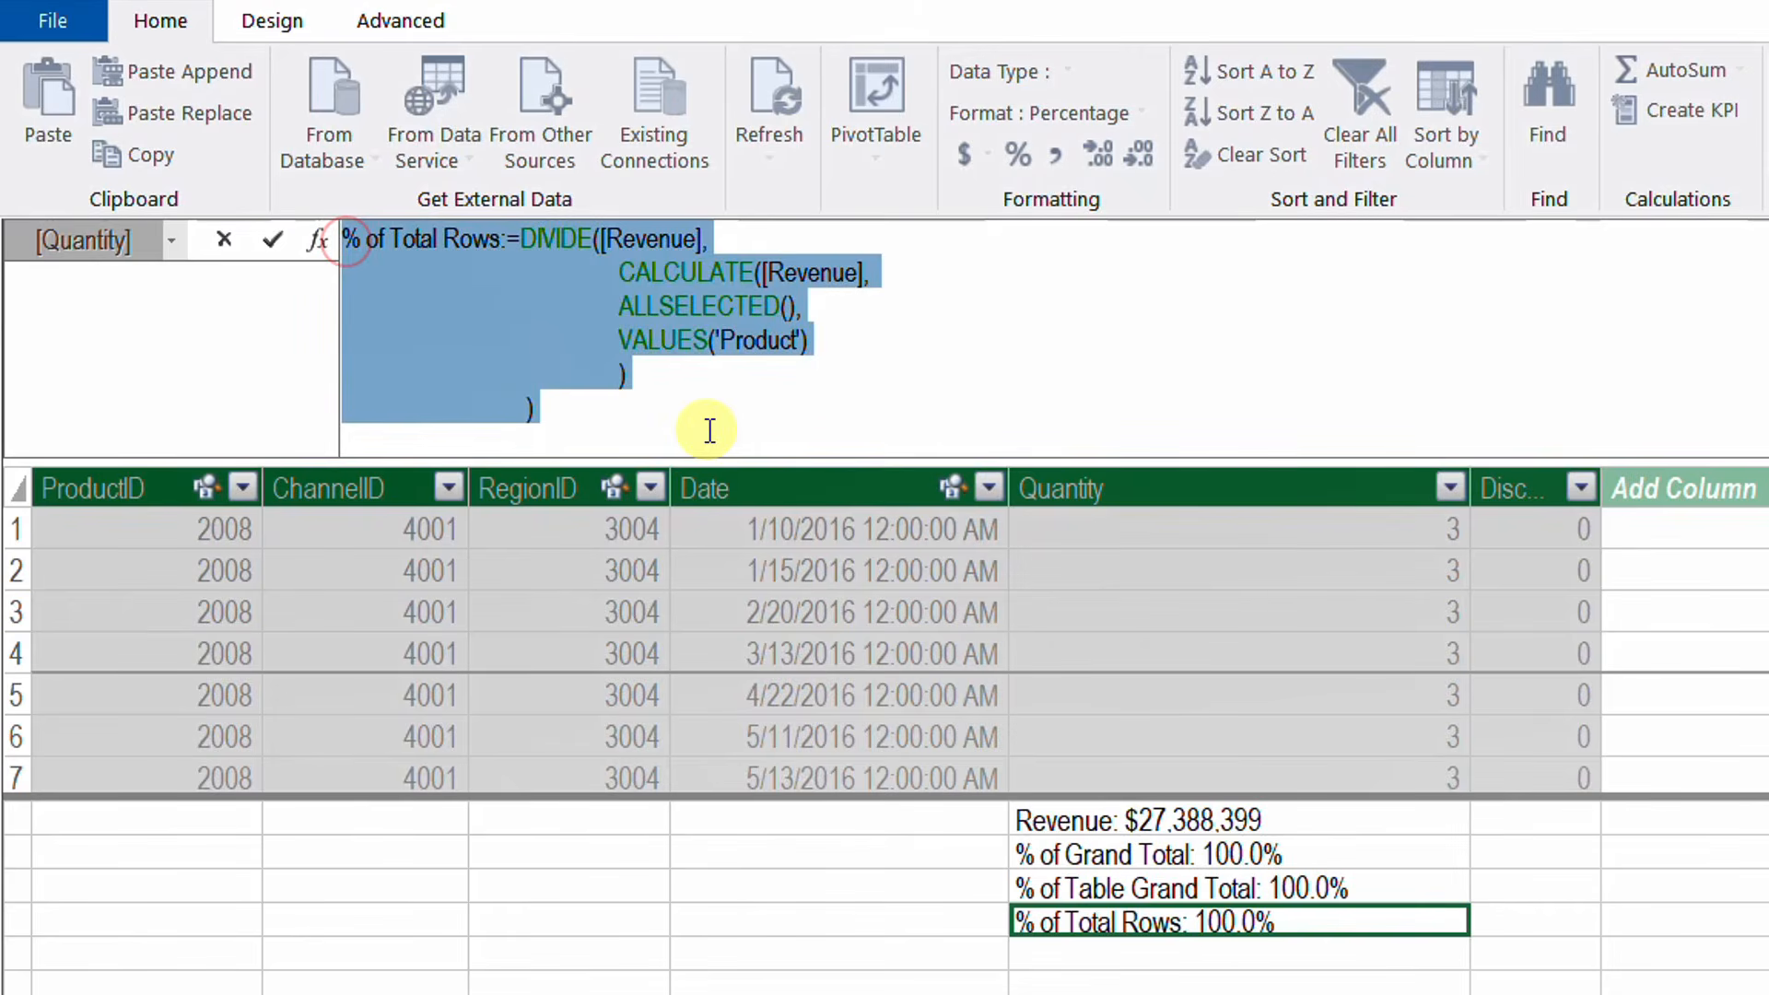
left_click(1098, 947)
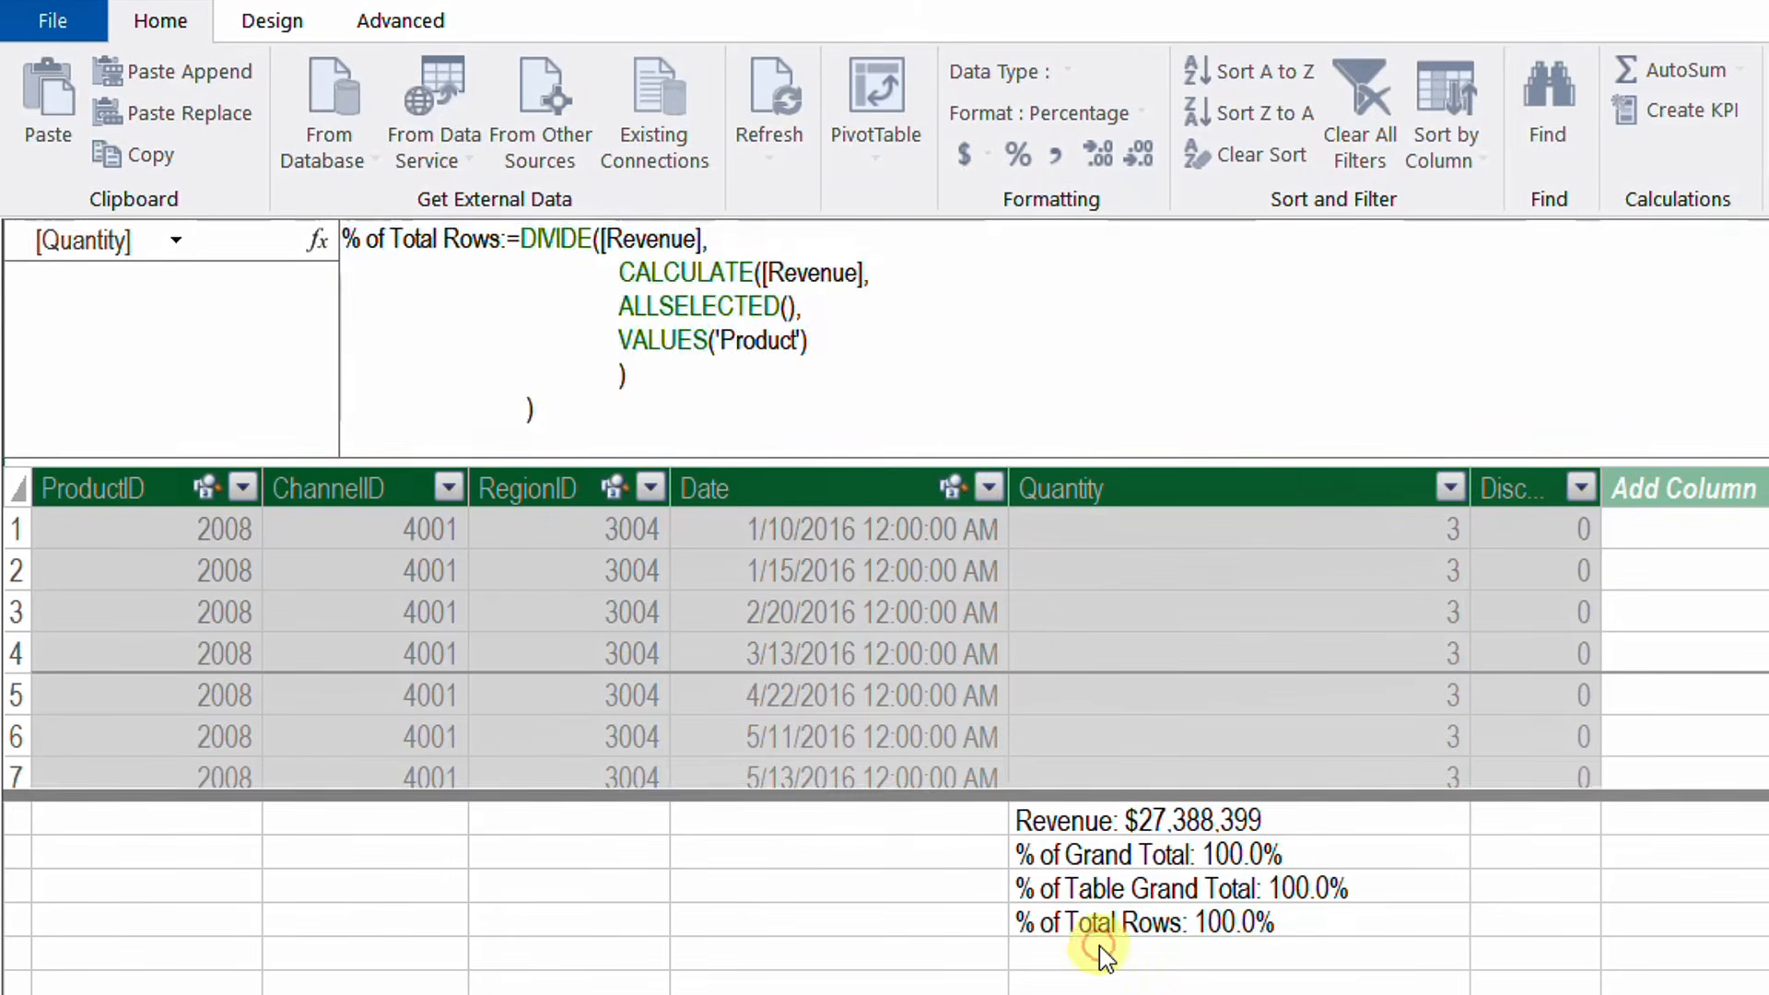
left_click(571, 296)
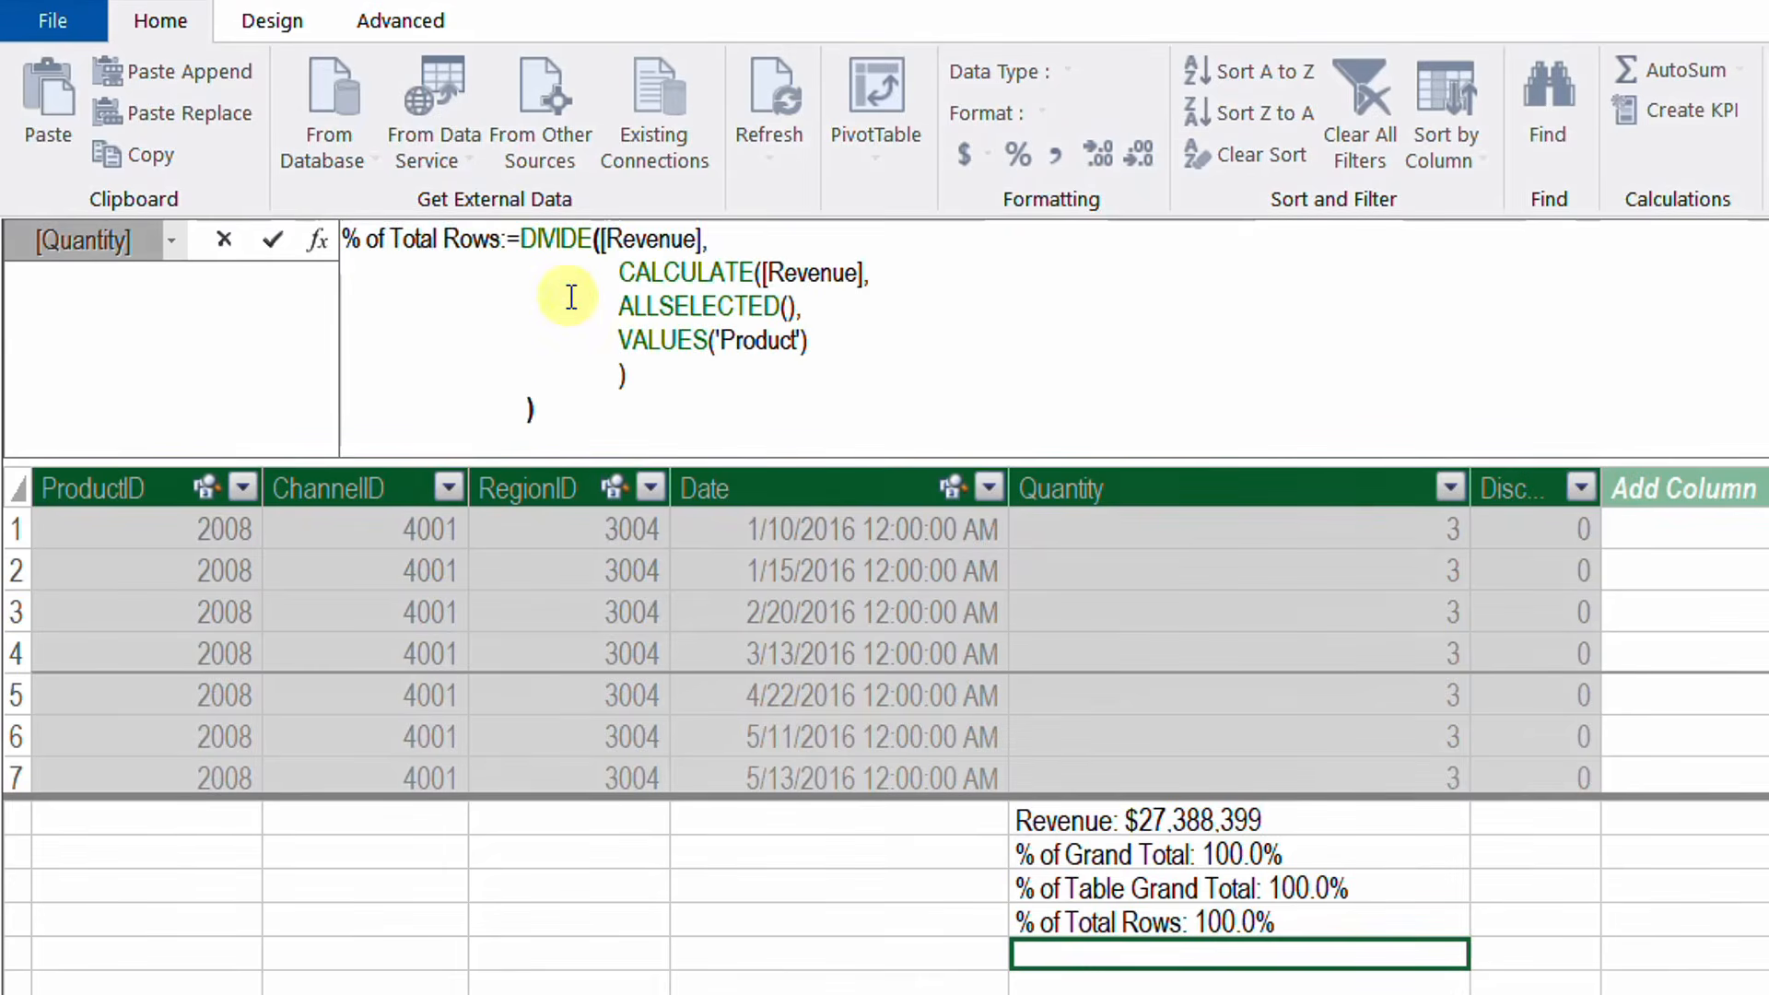
double_click(450, 238)
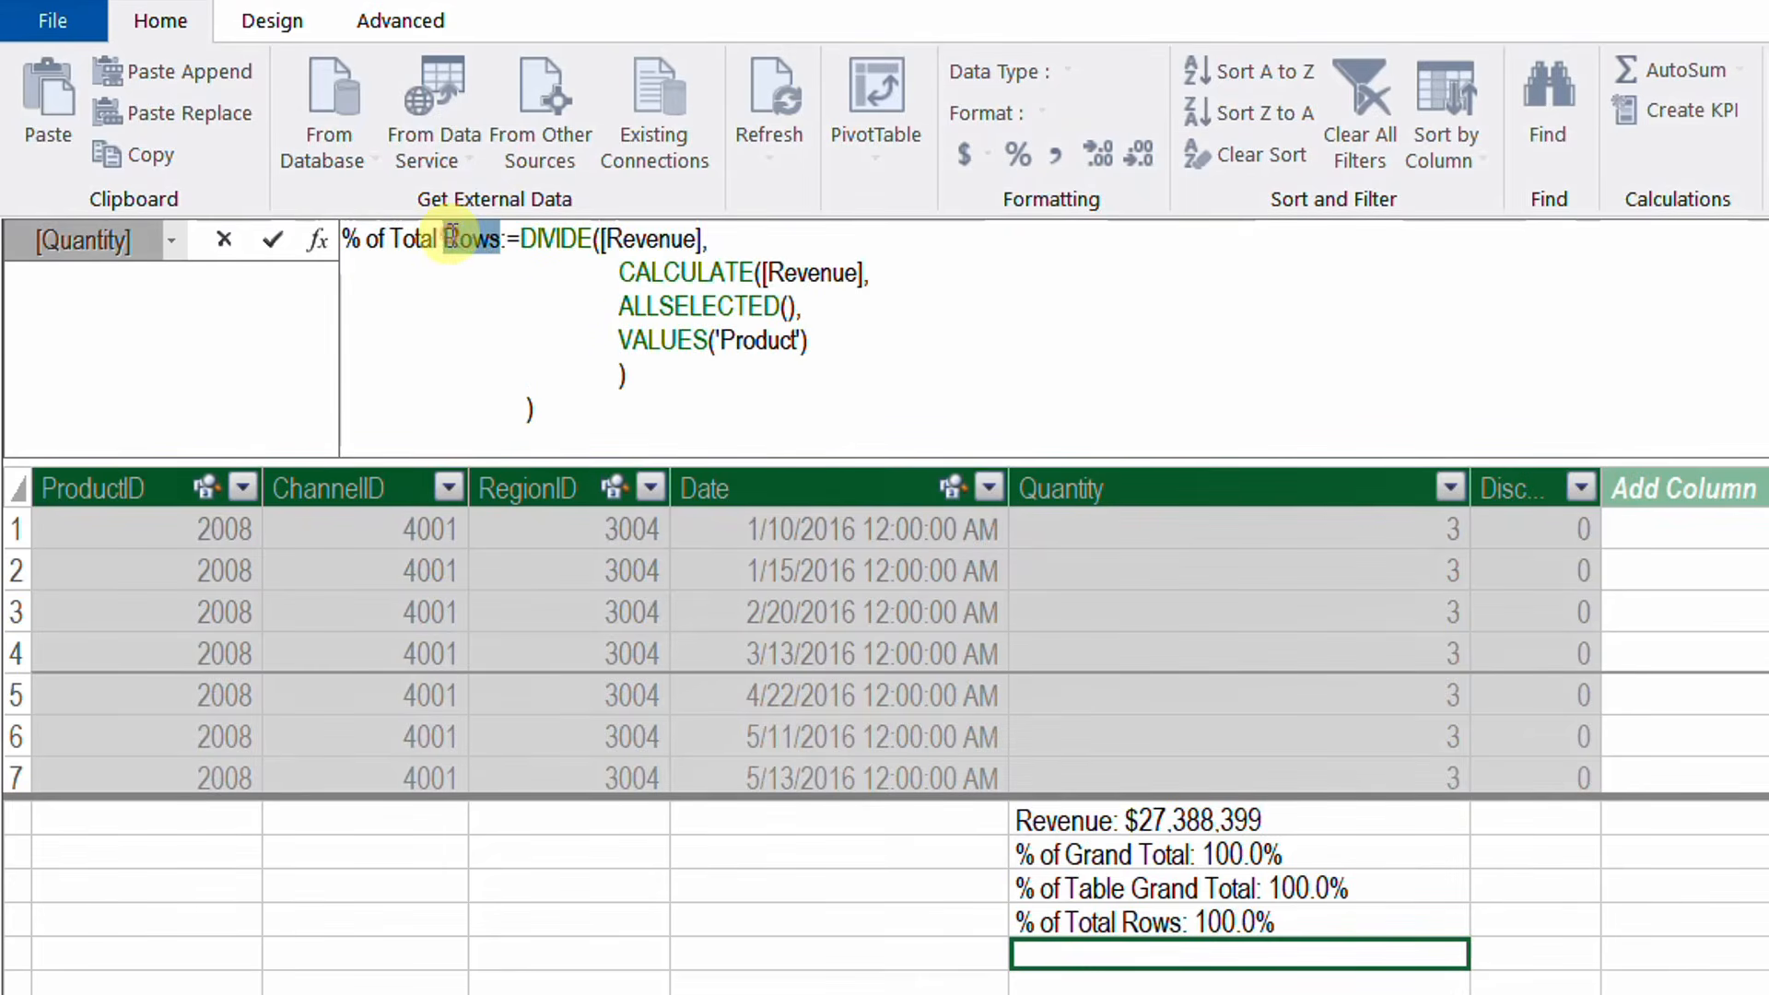
type("Column")
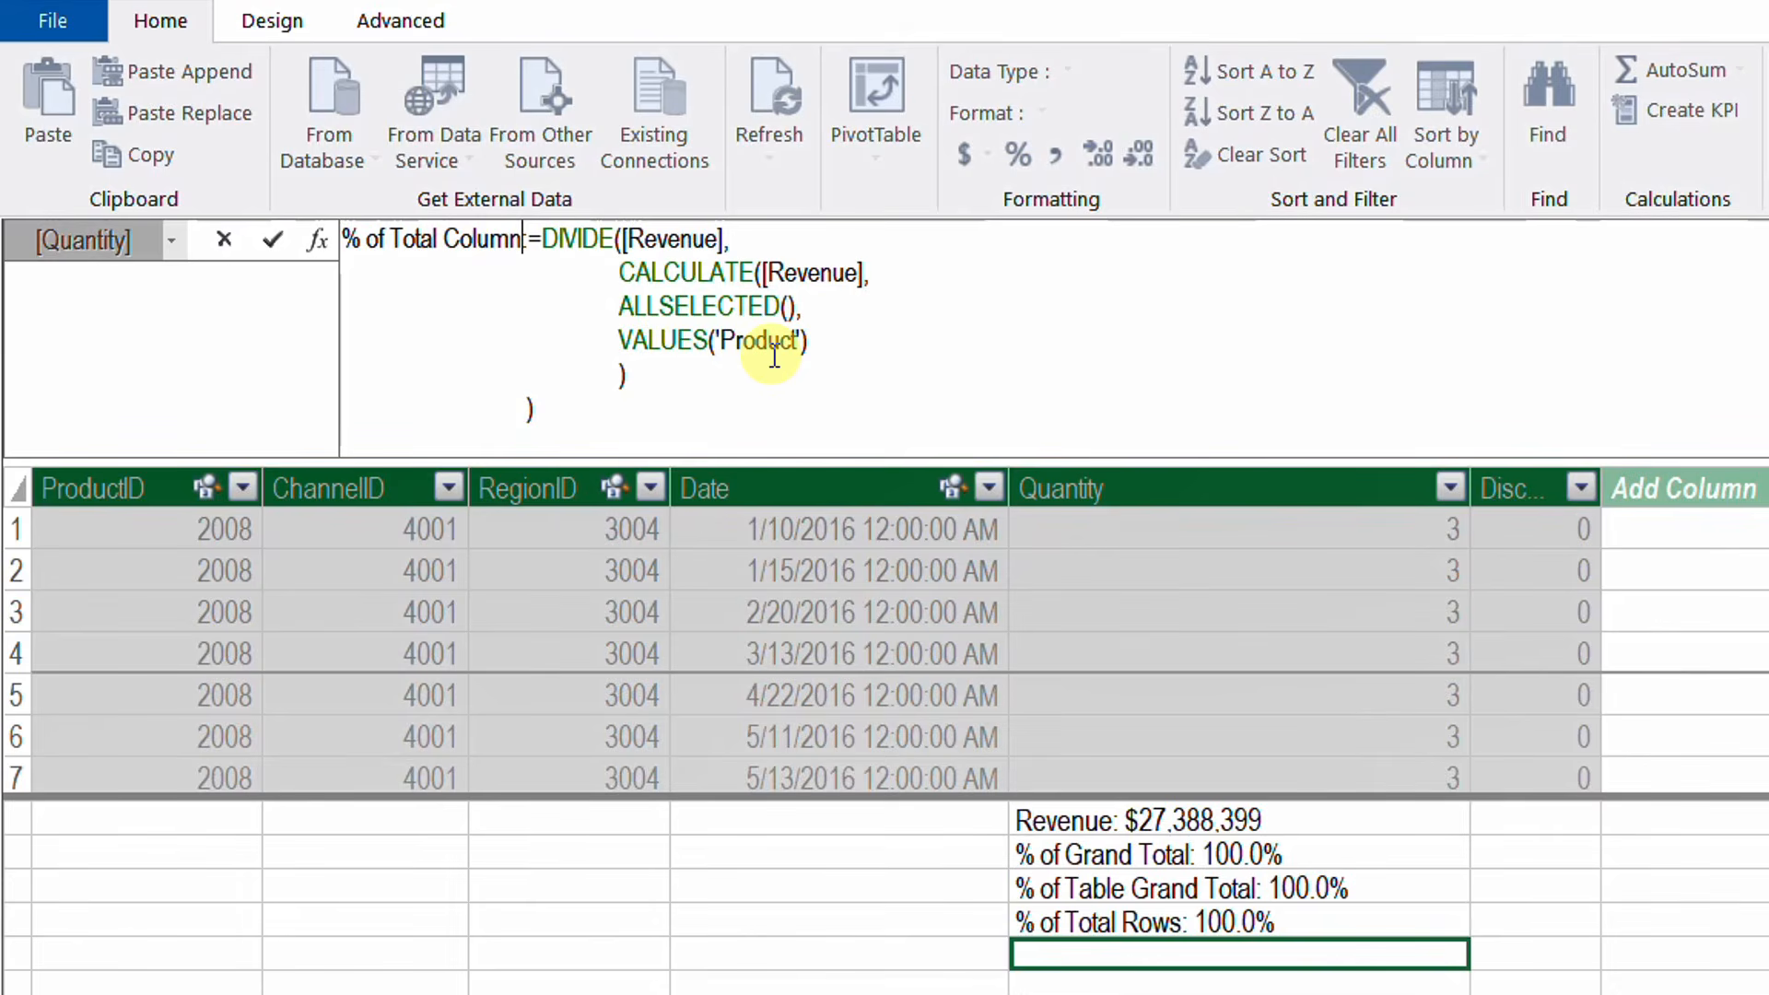
Replace 'Product' with 'Calendar' inside VALUES in the % of Total Column formula and commit it.
double_click(760, 343)
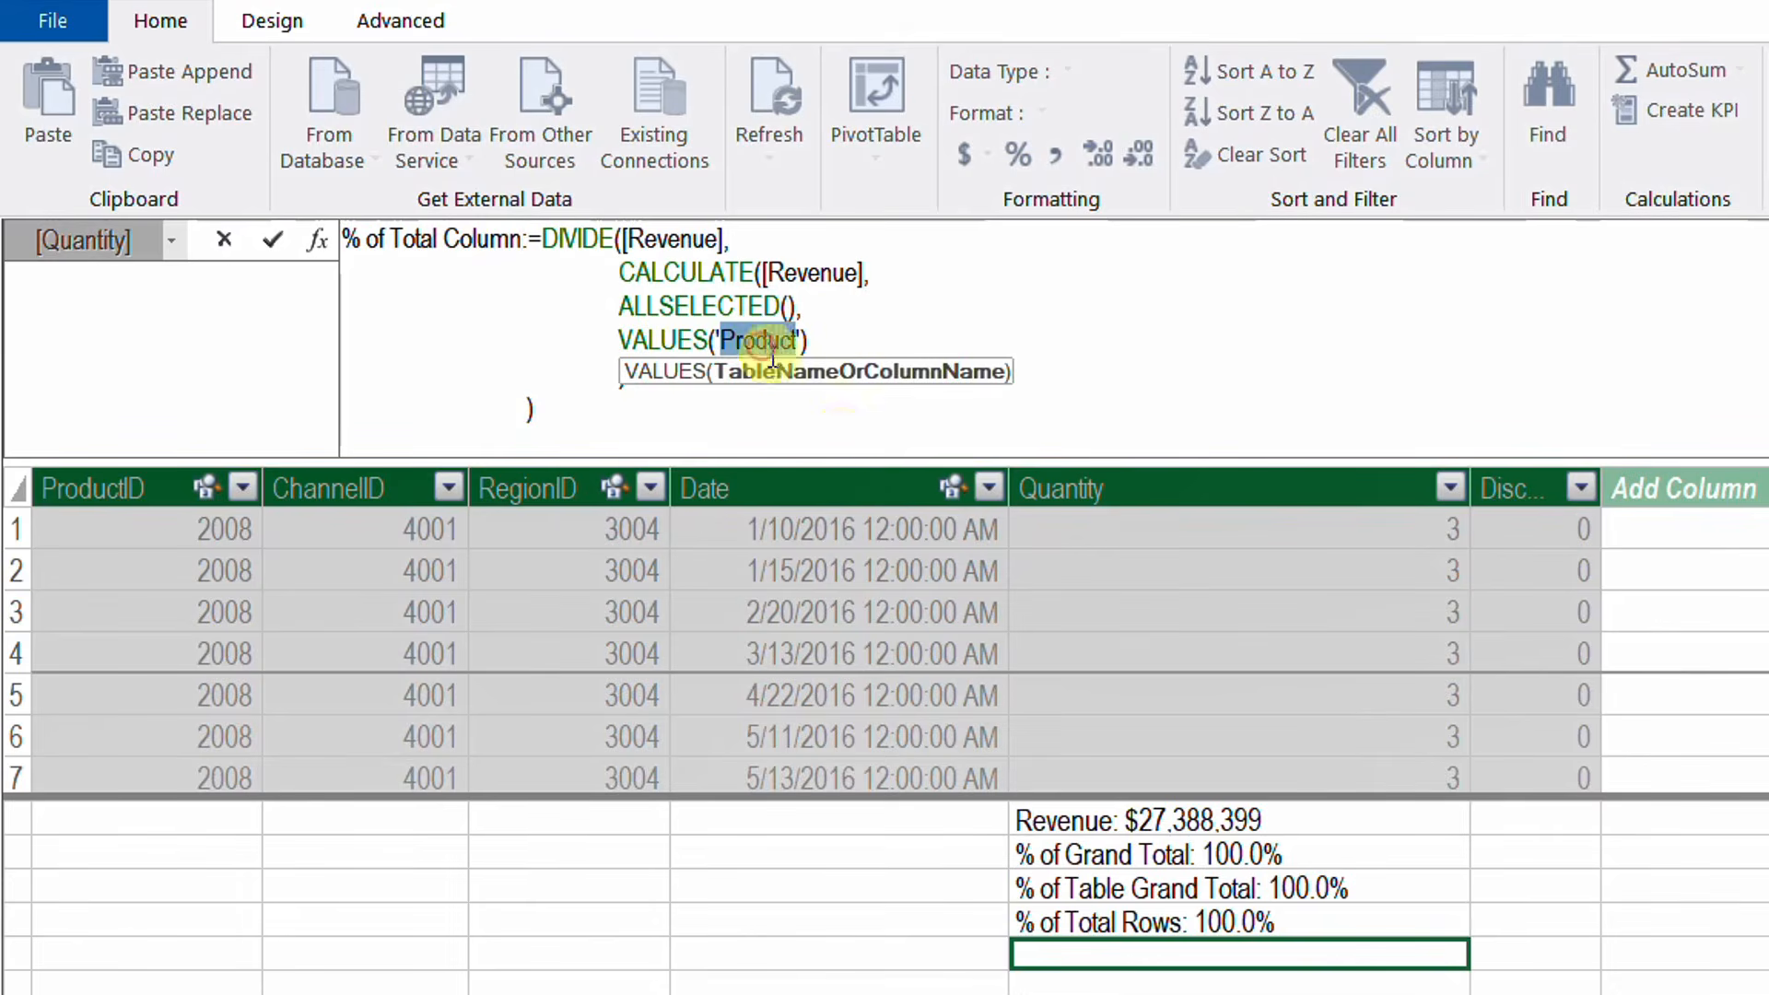
type("Cal")
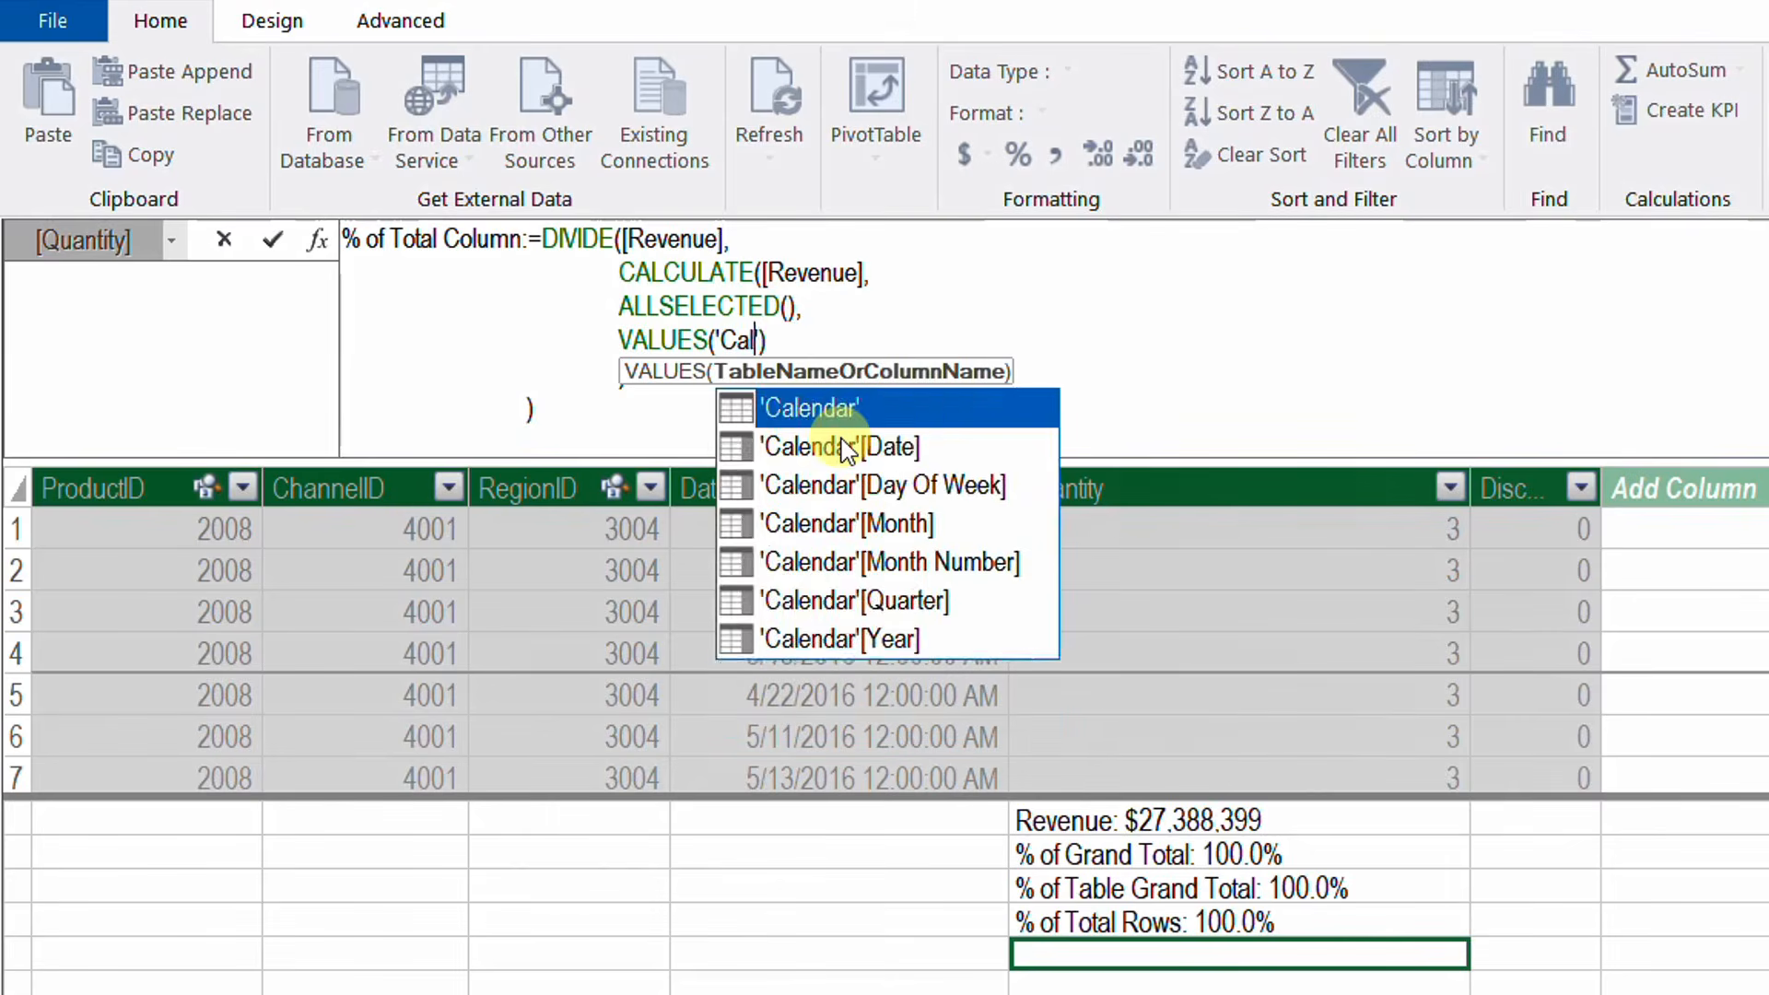
key("Tab")
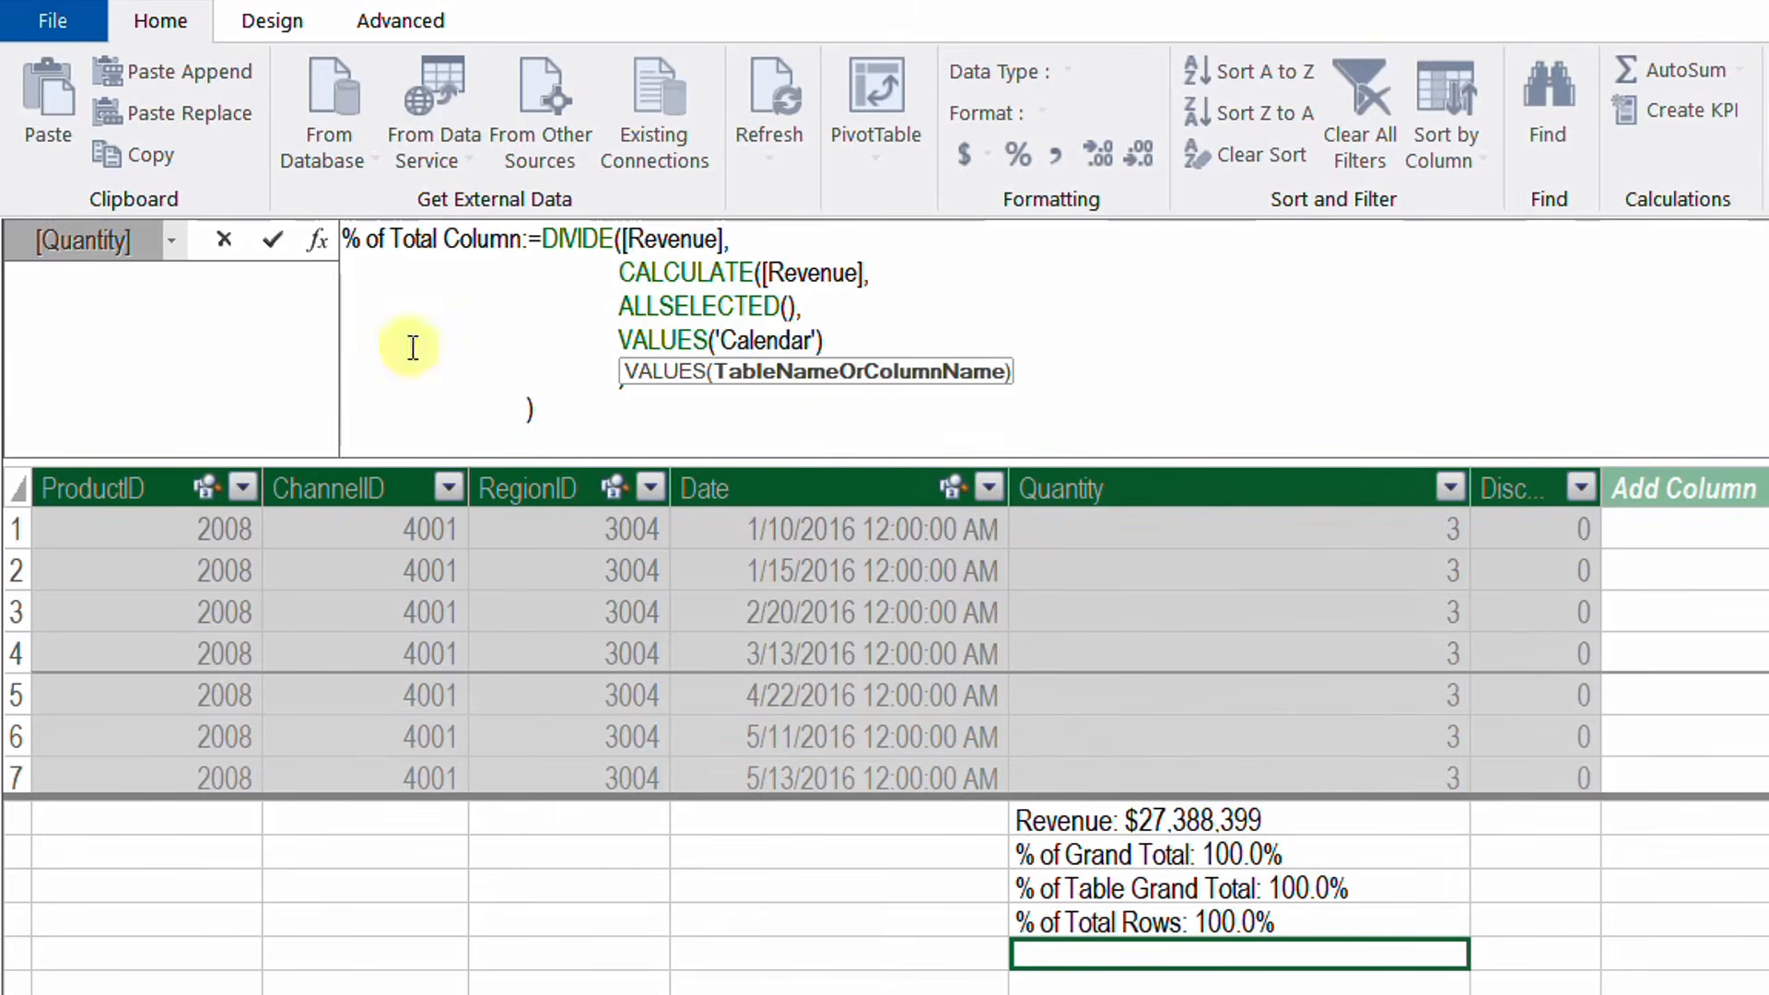
left_click(273, 247)
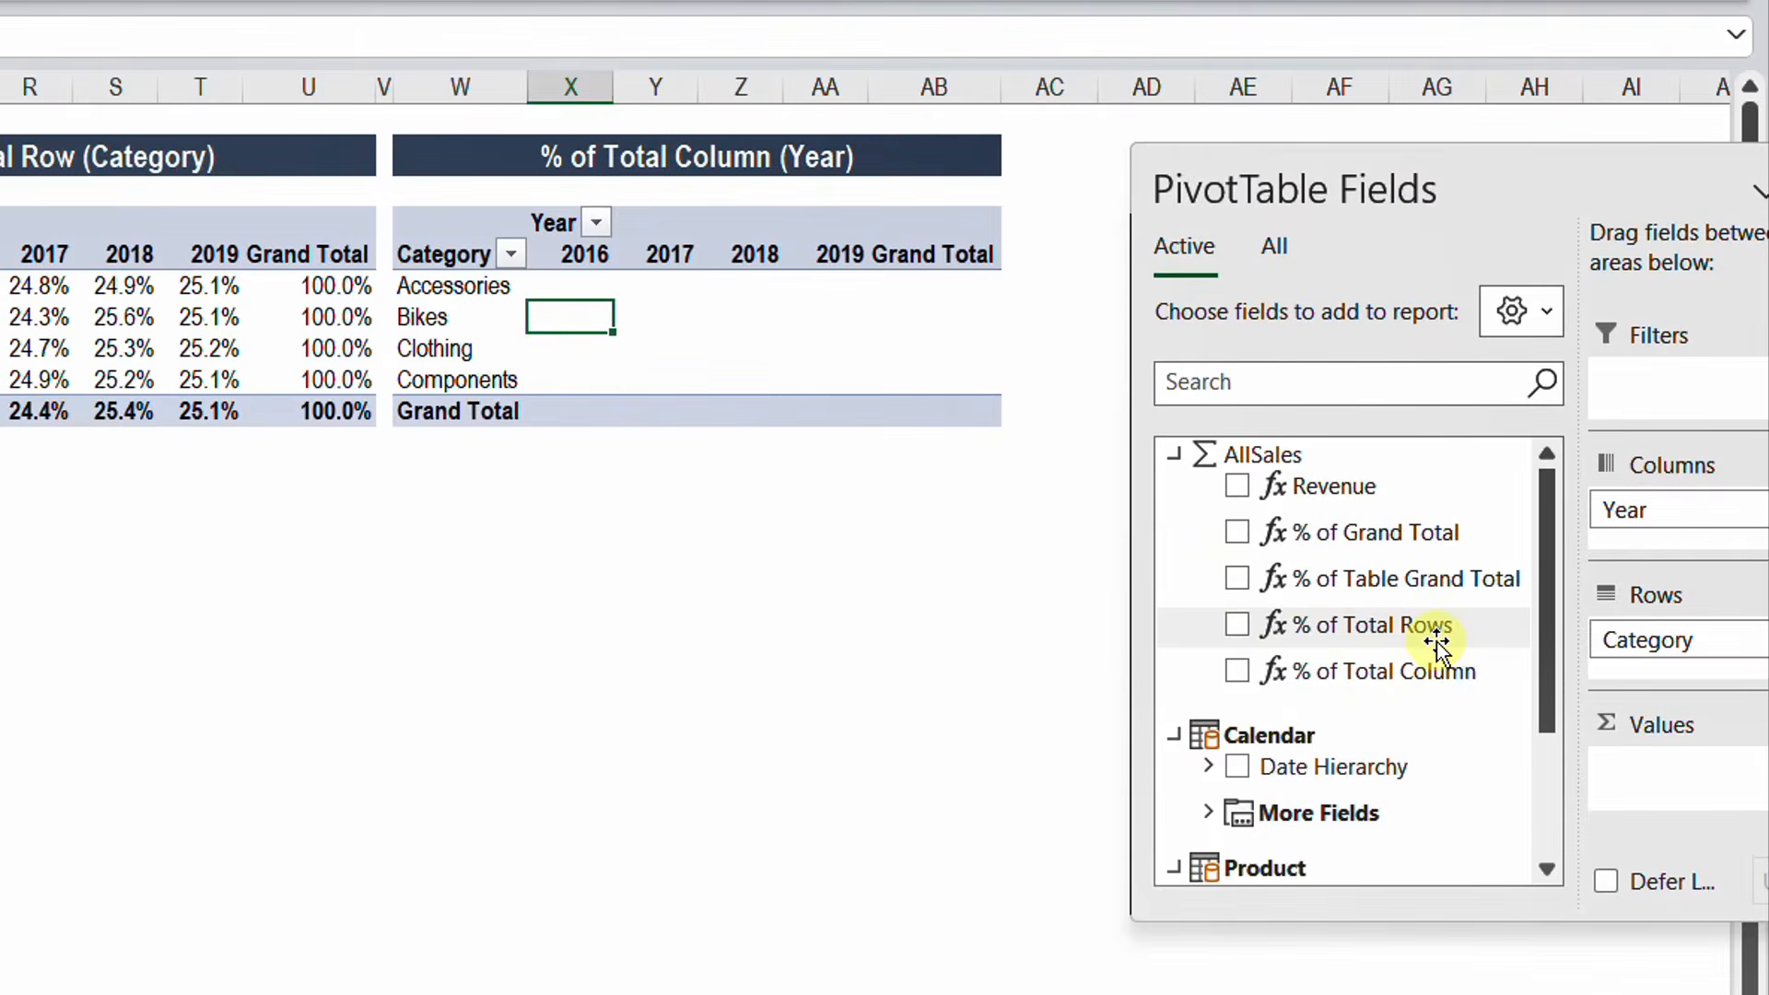
Add % of Total Column to the fourth pivot table's values and check the 2016 shares of Accessories and Bikes.
left_click_drag(1410, 680, 1611, 774)
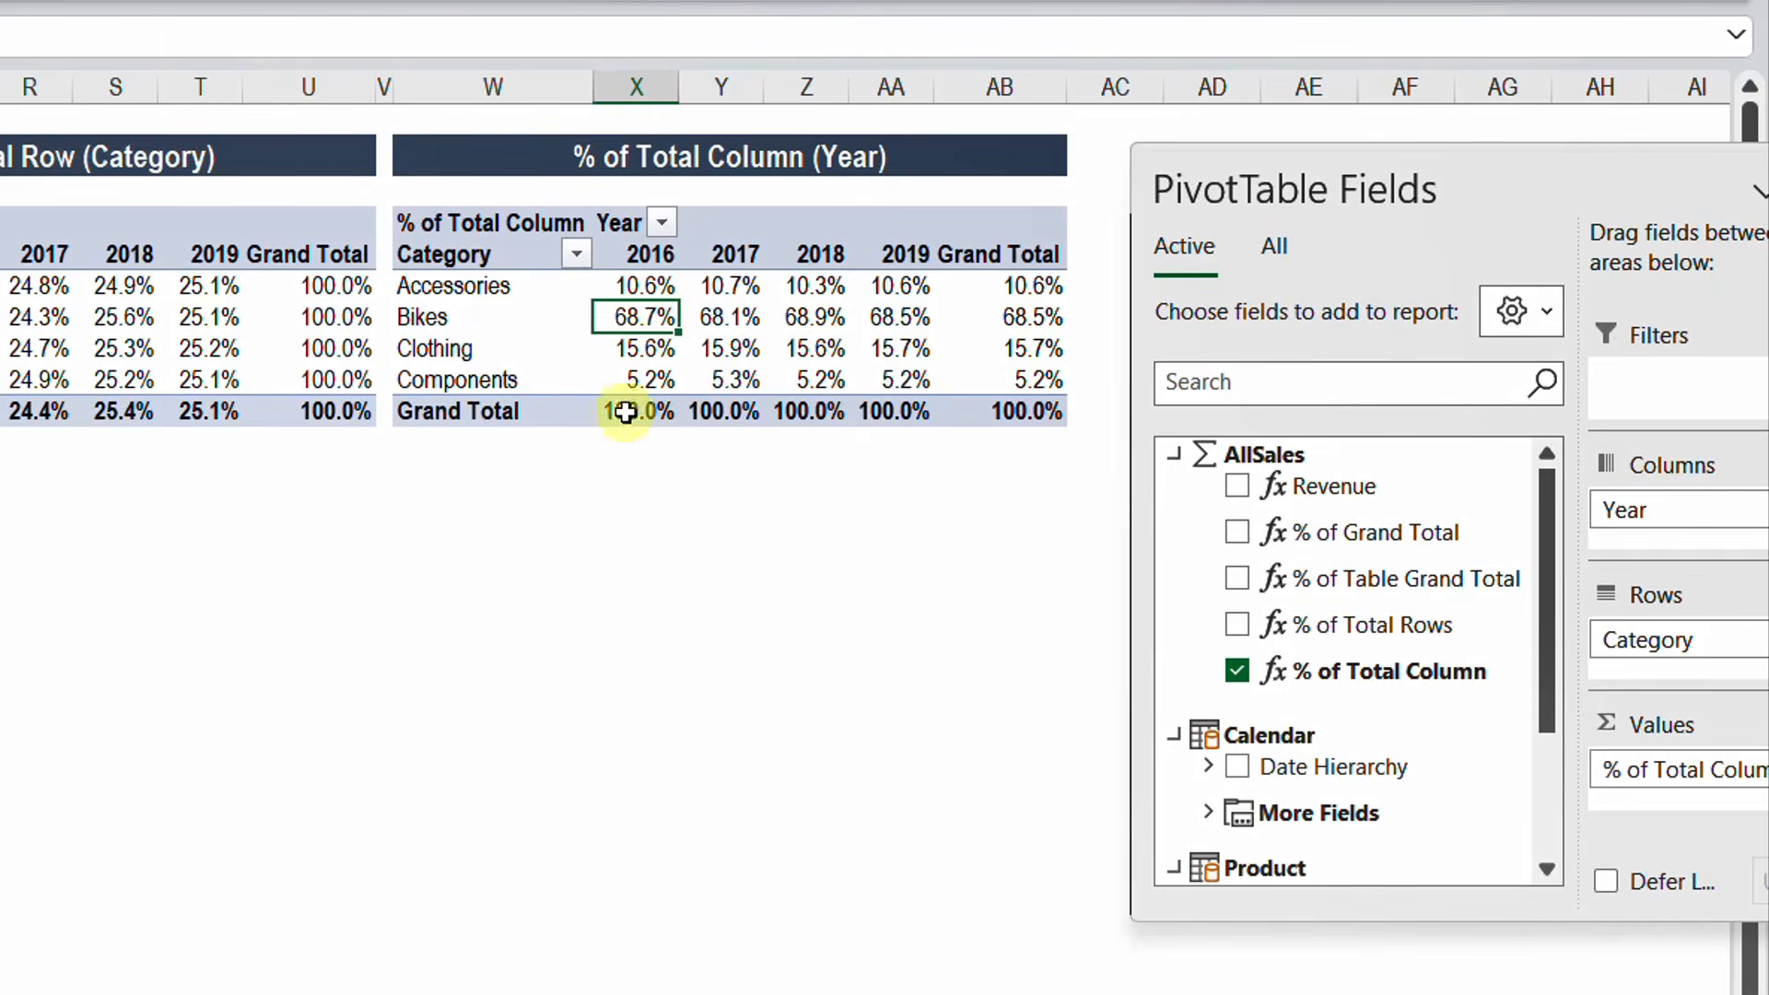
left_click(637, 286)
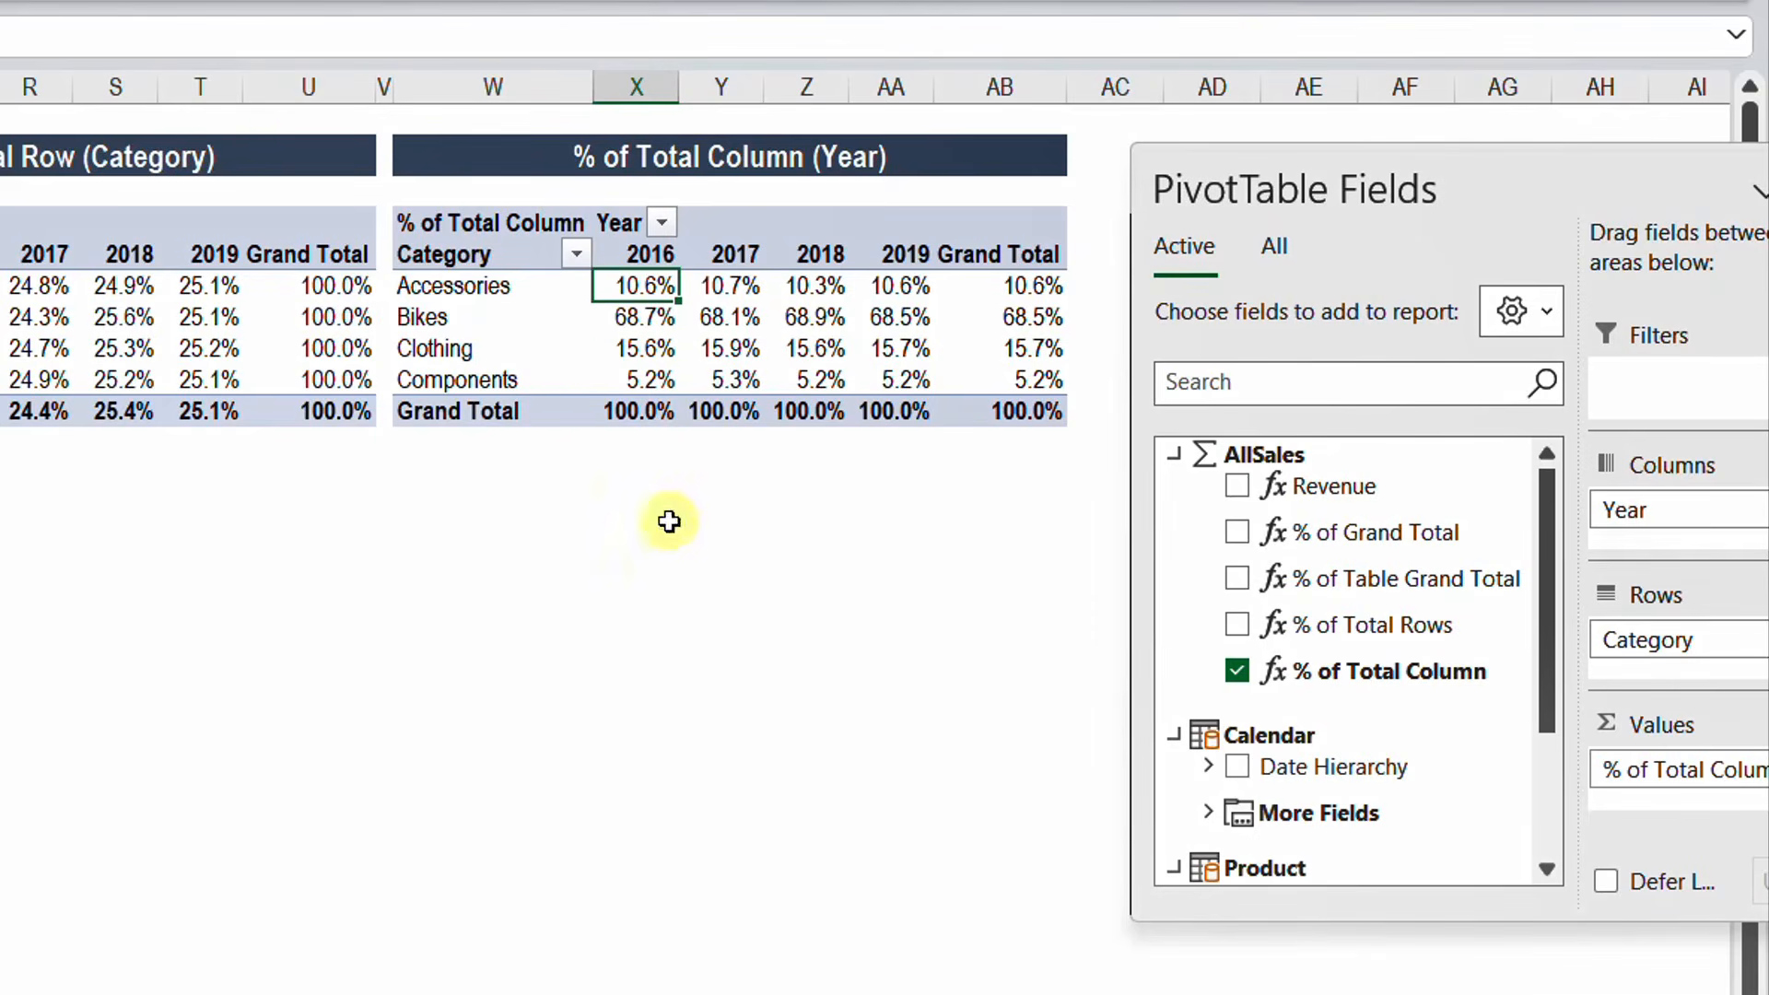
left_click(645, 317)
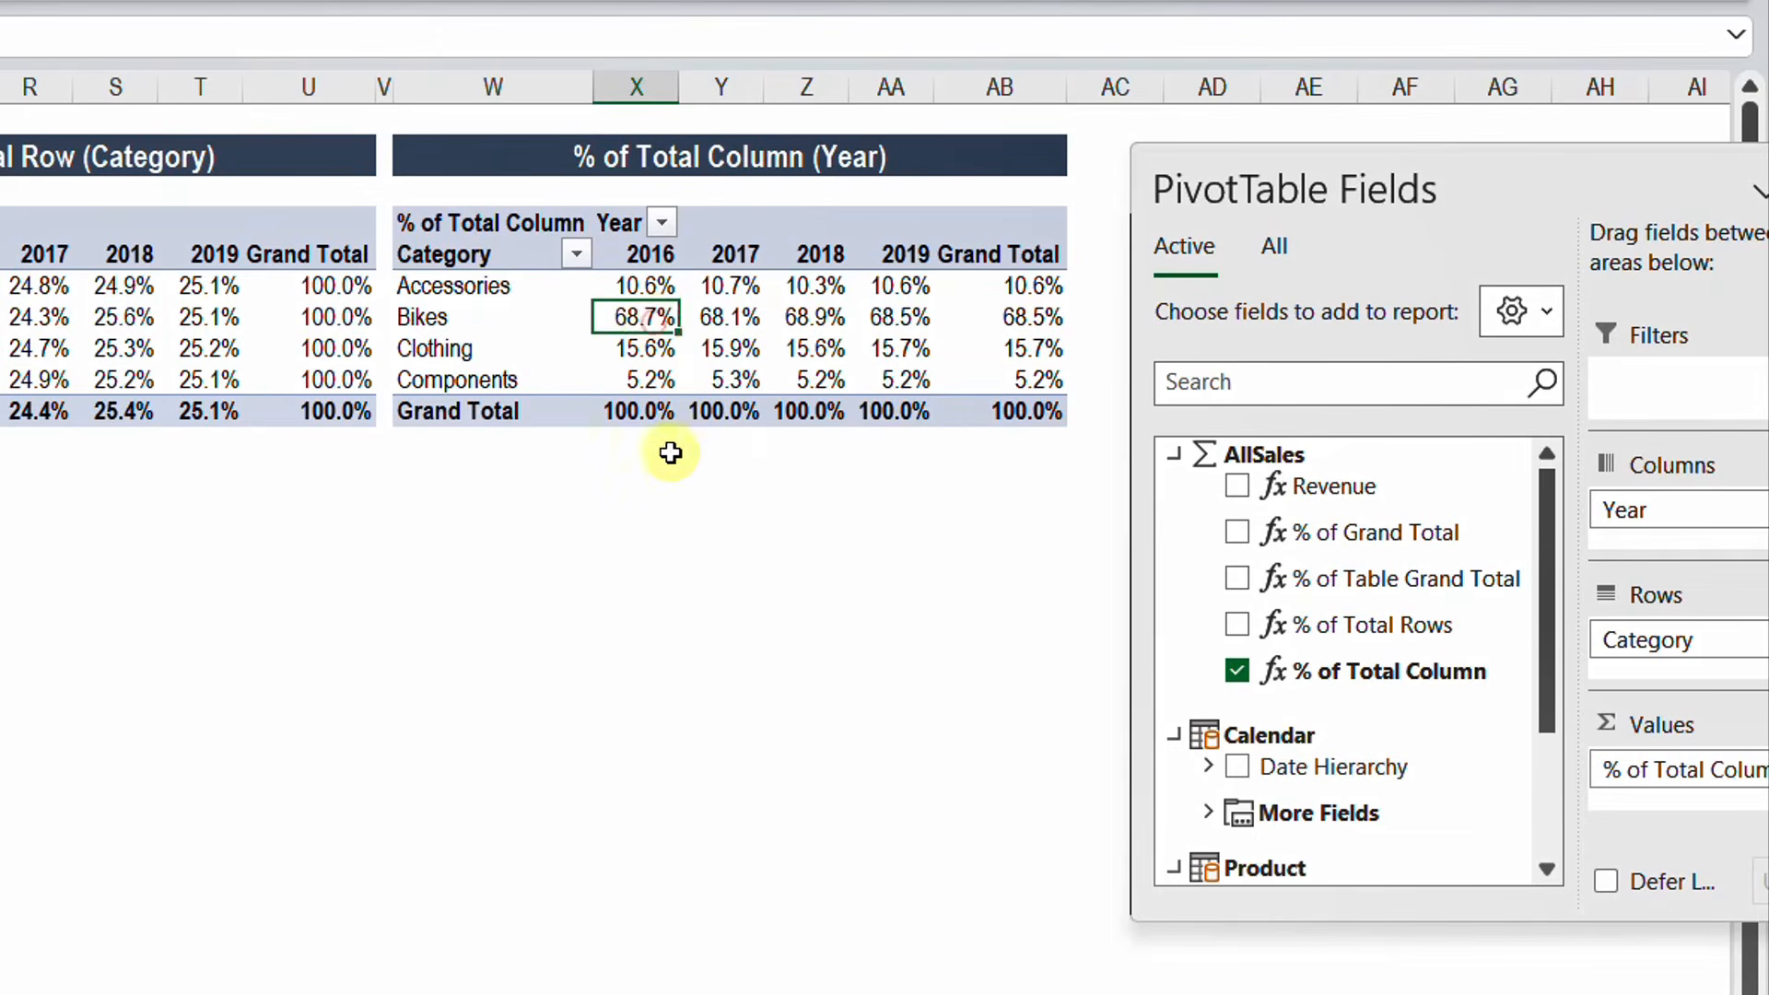